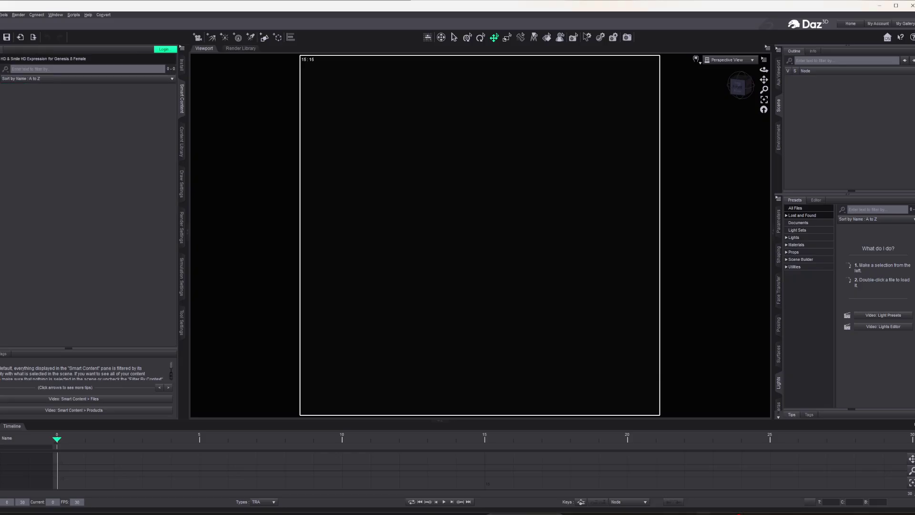
# Step: Load the Noemi figure into the empty scene and apply the G8FemaleA_pose.duf pose to it
pyautogui.moveTo(15, 107); pyautogui.dragTo(474, 211)
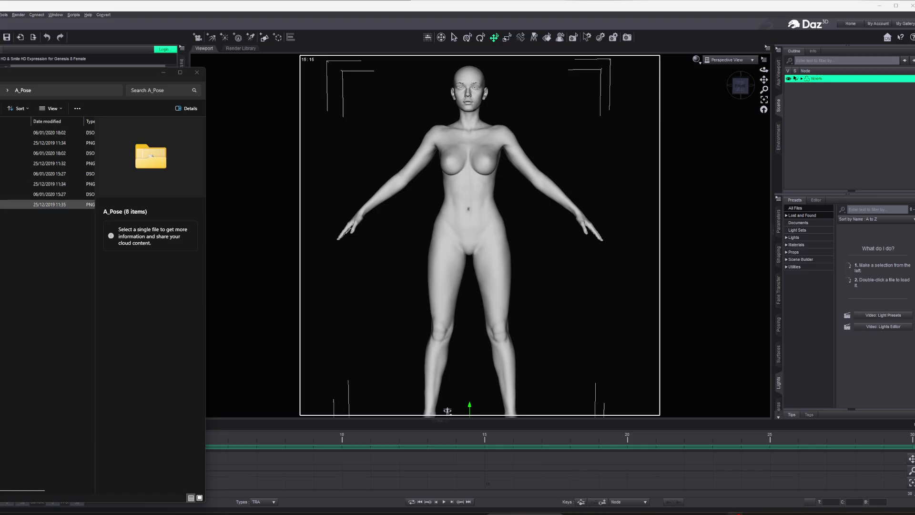
pyautogui.click(48, 173)
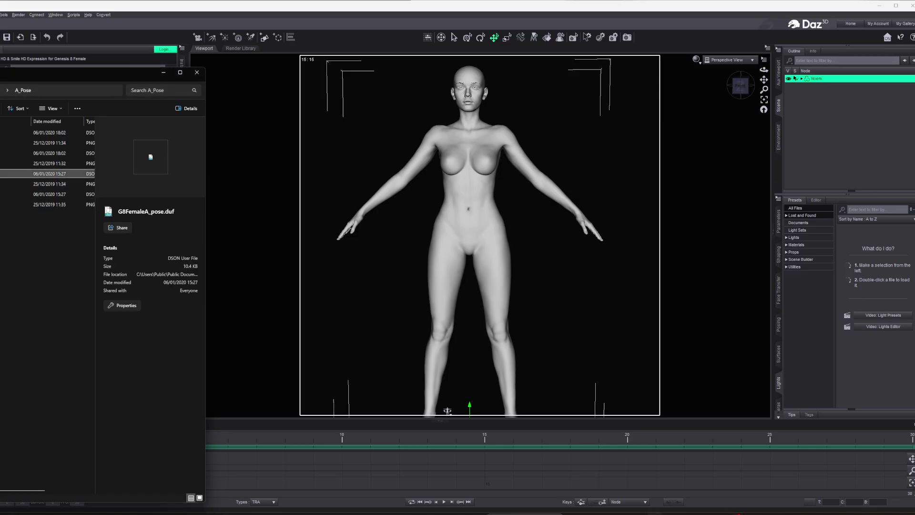
pyautogui.moveTo(9, 173); pyautogui.dragTo(452, 198)
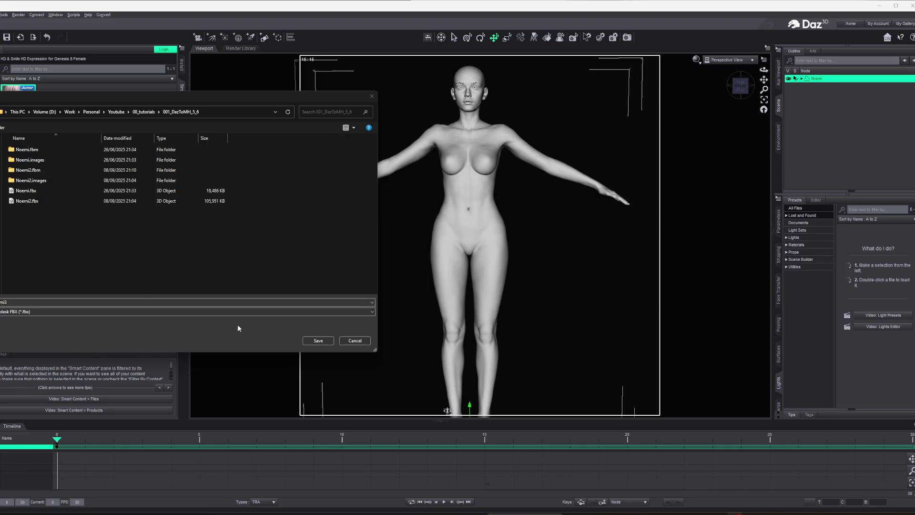
# Step: Export the posed figure as Noemi3.fbx in FBX 2013 Binary format with selected objects only, morphs included and textures embedded
pyautogui.click(318, 340)
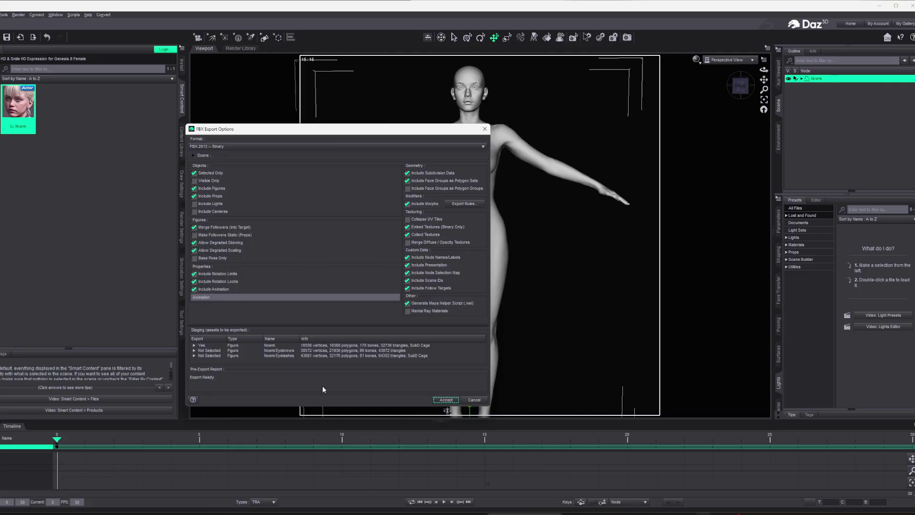
pyautogui.click(445, 399)
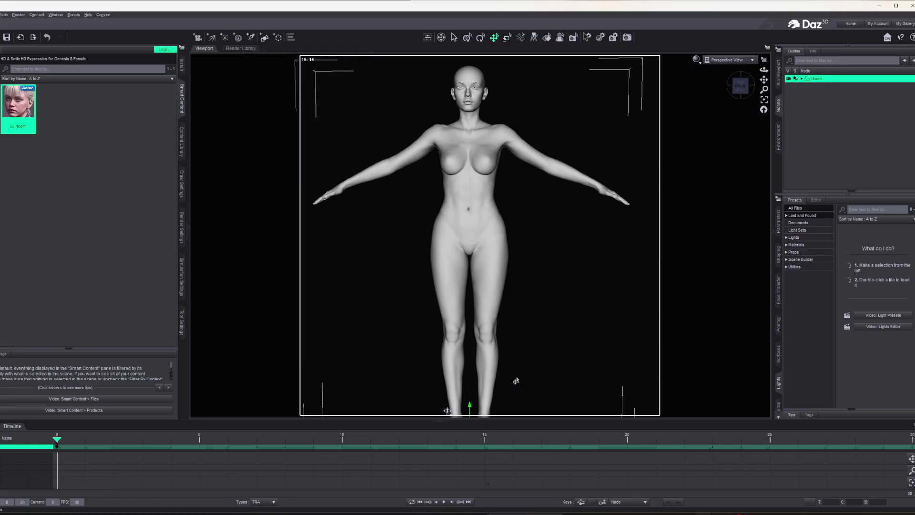
# Step: Switch to Character Creator 5 and load Noemi3.fbx through the CC3+ Transformer with the BASIC texture option
pyautogui.hotkey('alt', 'Tab')
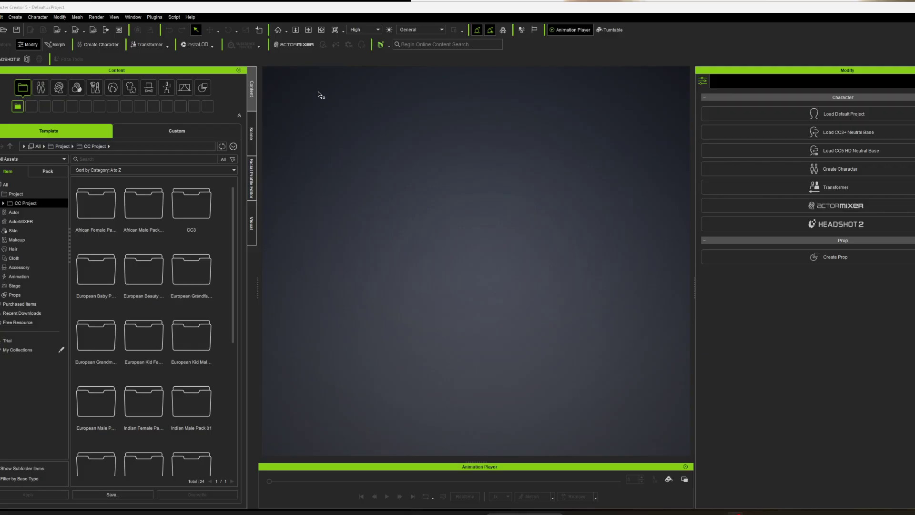
pyautogui.click(158, 45)
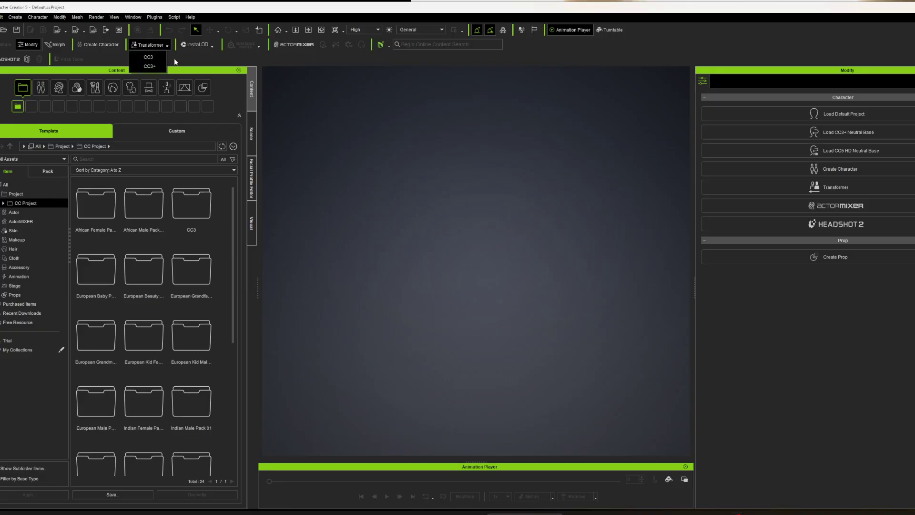
pyautogui.click(149, 66)
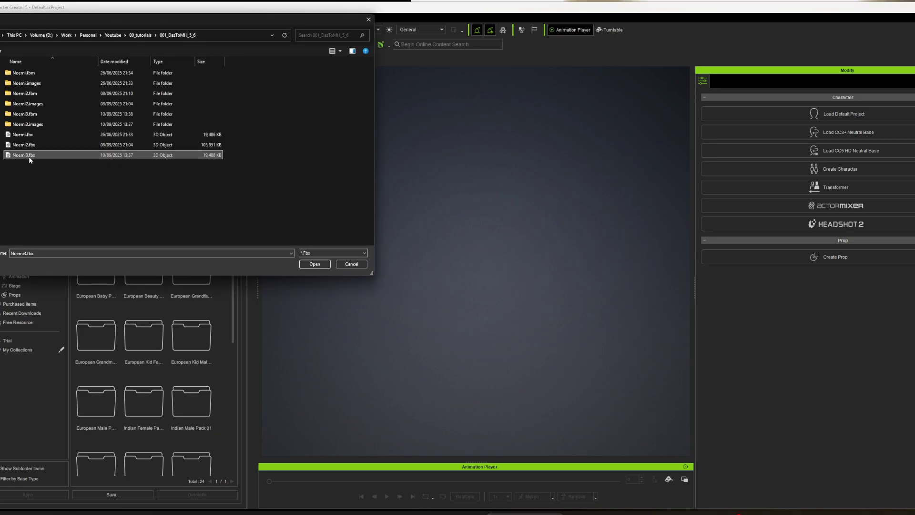
pyautogui.click(318, 264)
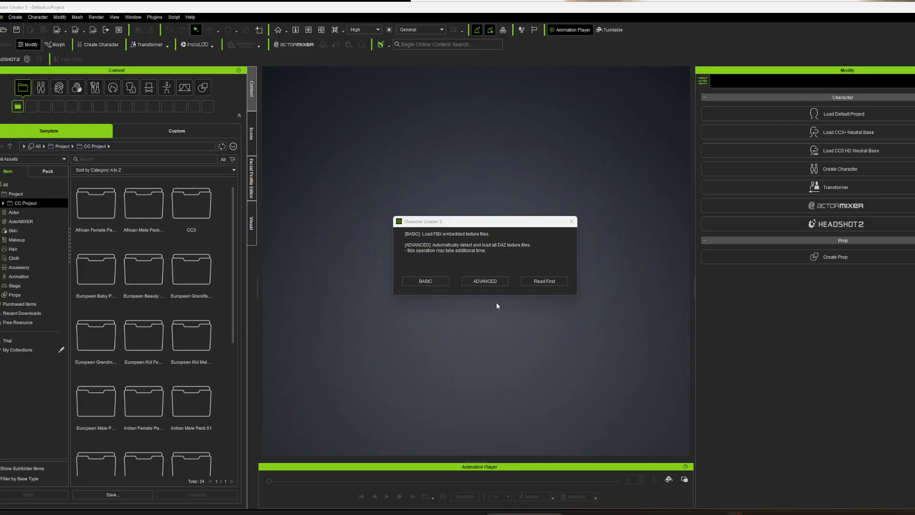
pyautogui.click(425, 281)
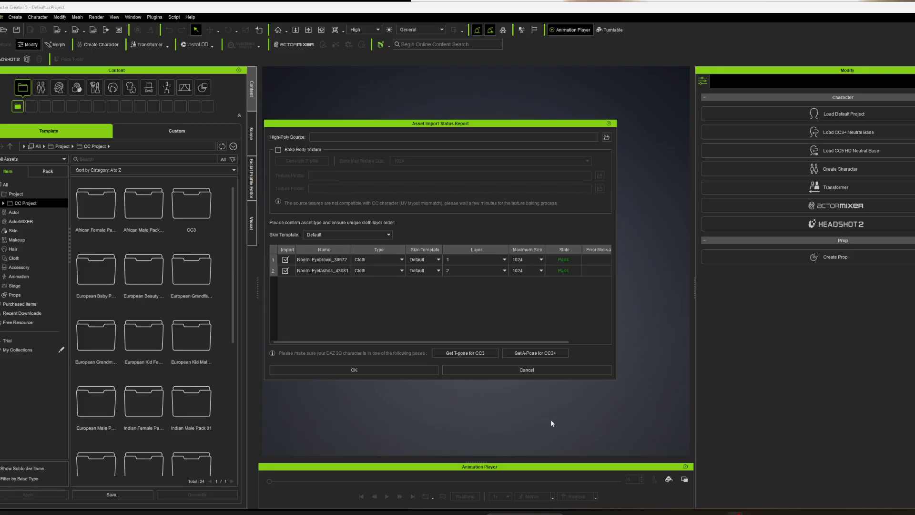
# Step: Set the asset type of Noemi Eyebrows and Noemi Eyelashes to Hair,Brows,Beard and run the import
pyautogui.click(394, 262)
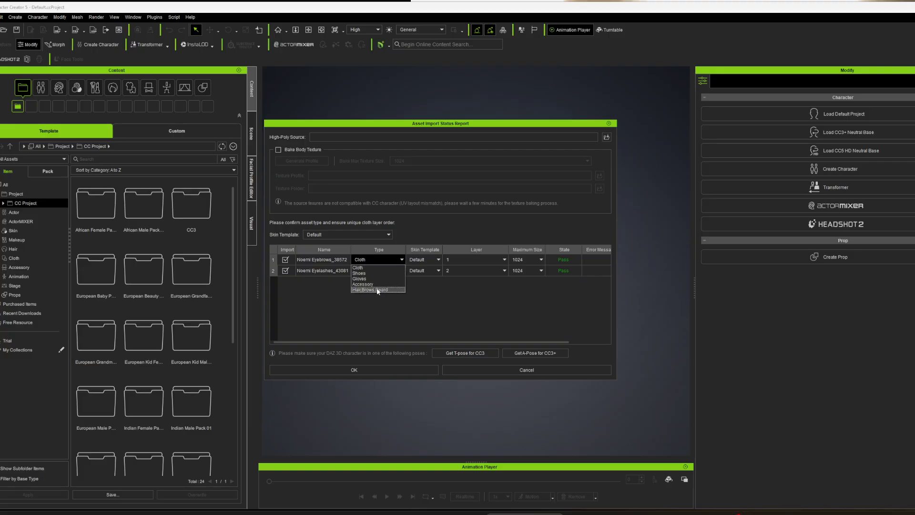
pyautogui.click(379, 289)
pyautogui.click(384, 271)
pyautogui.click(377, 301)
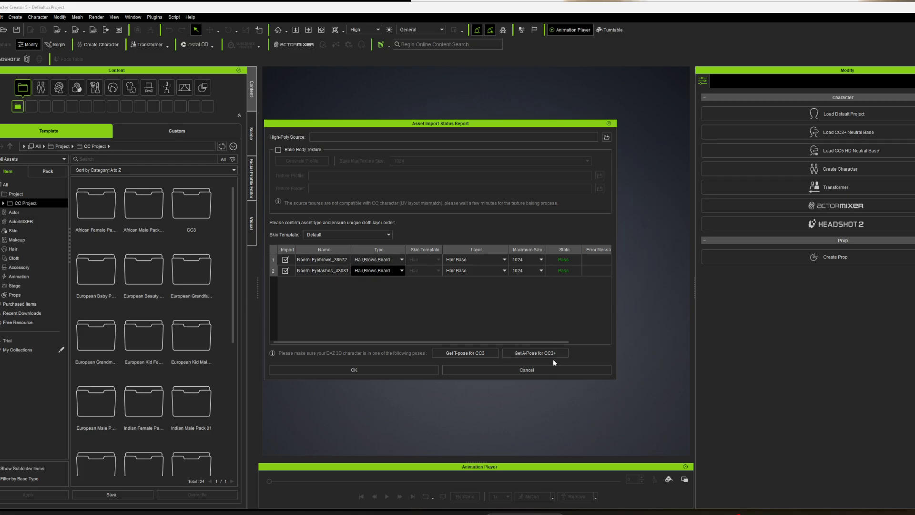
pyautogui.click(361, 369)
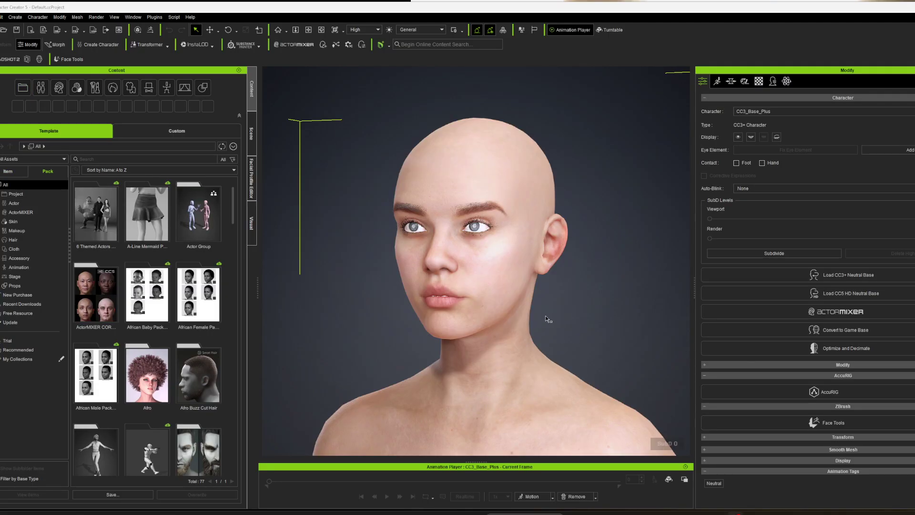
# Step: Search the content library items for "eyes" and apply the _Amber CH2 Eyes preset to the character
pyautogui.moveTo(609, 311); pyautogui.dragTo(446, 264, button='right')
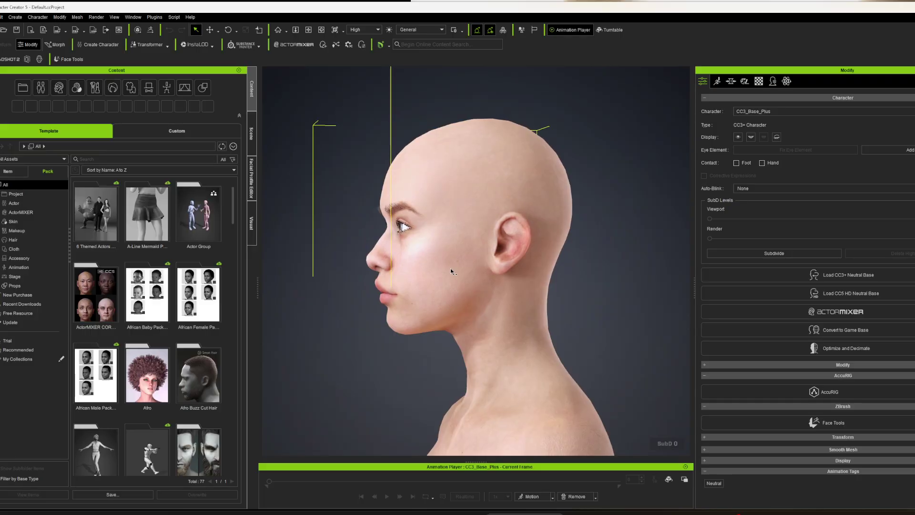
pyautogui.scroll(4, 446, 263)
pyautogui.moveTo(392, 297); pyautogui.dragTo(597, 284, button='right')
pyautogui.moveTo(412, 285); pyautogui.dragTo(285, 279, button='right')
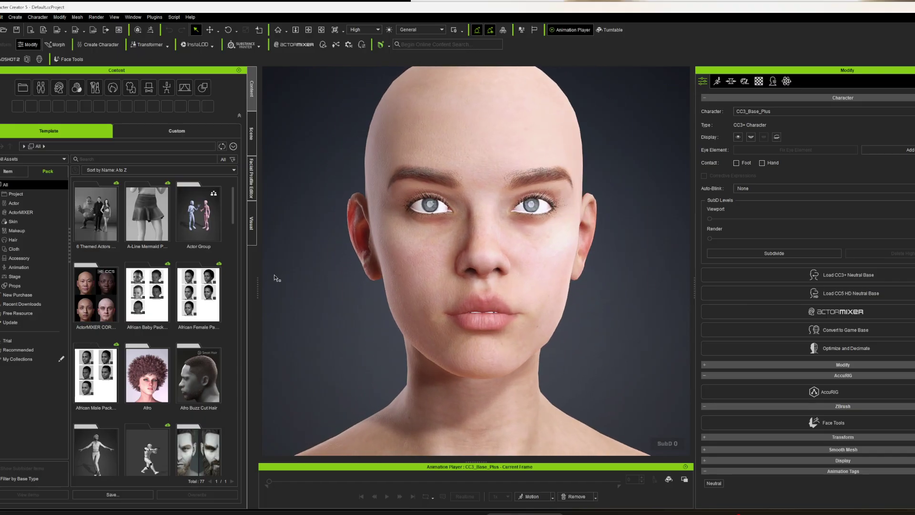
pyautogui.moveTo(499, 244); pyautogui.dragTo(490, 288, button='middle')
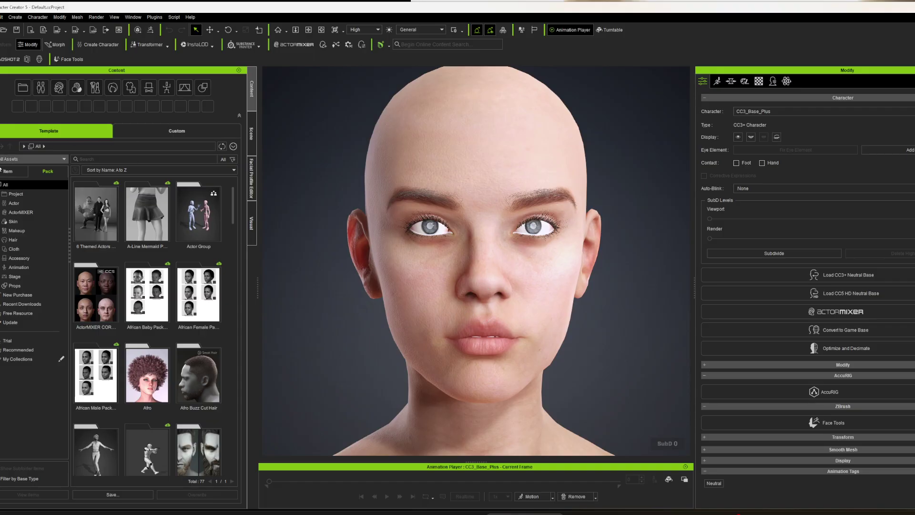
pyautogui.click(106, 159)
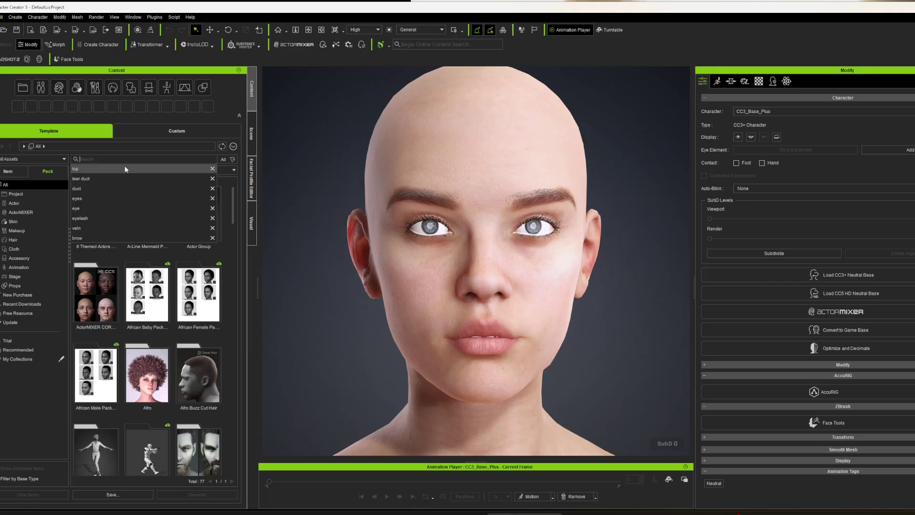
pyautogui.write('eyes')
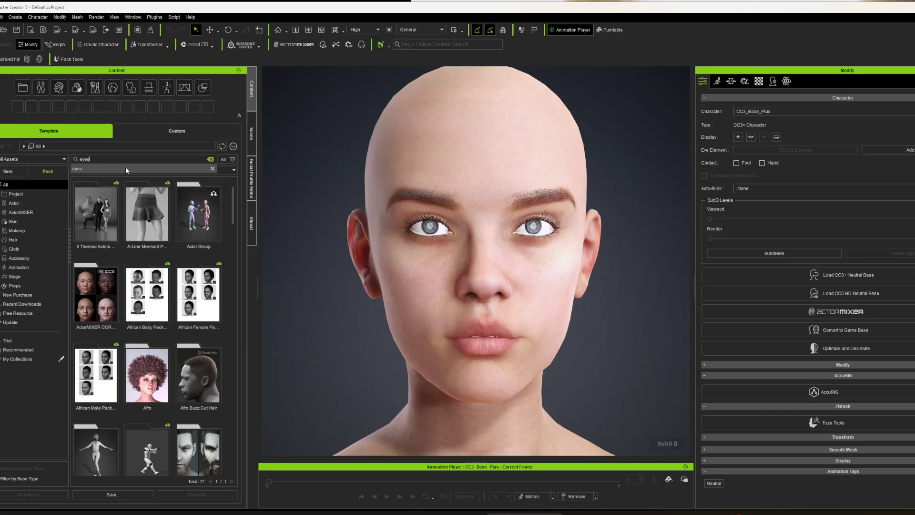
pyautogui.press('Return')
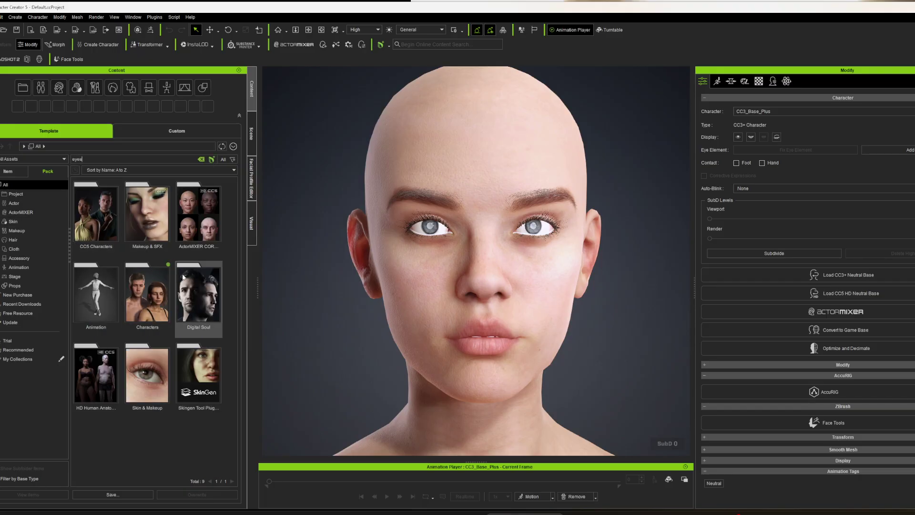
pyautogui.click(10, 176)
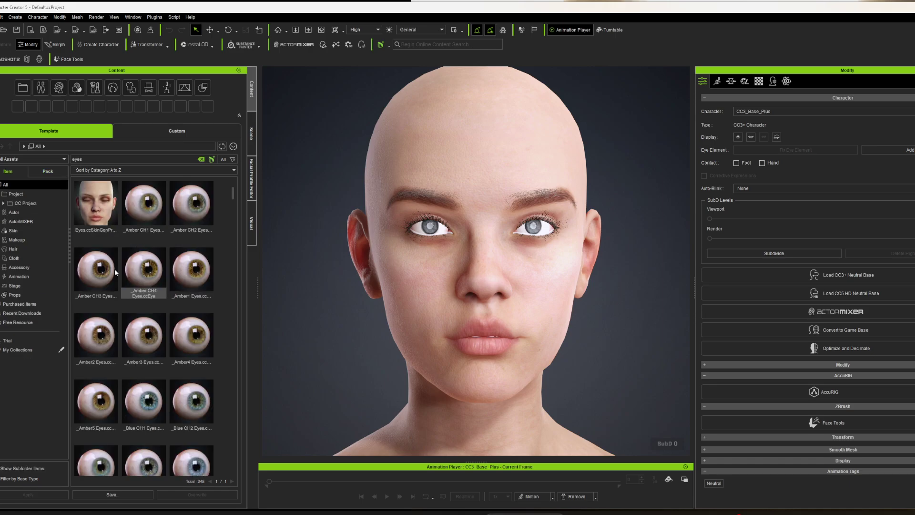
pyautogui.doubleClick(189, 206)
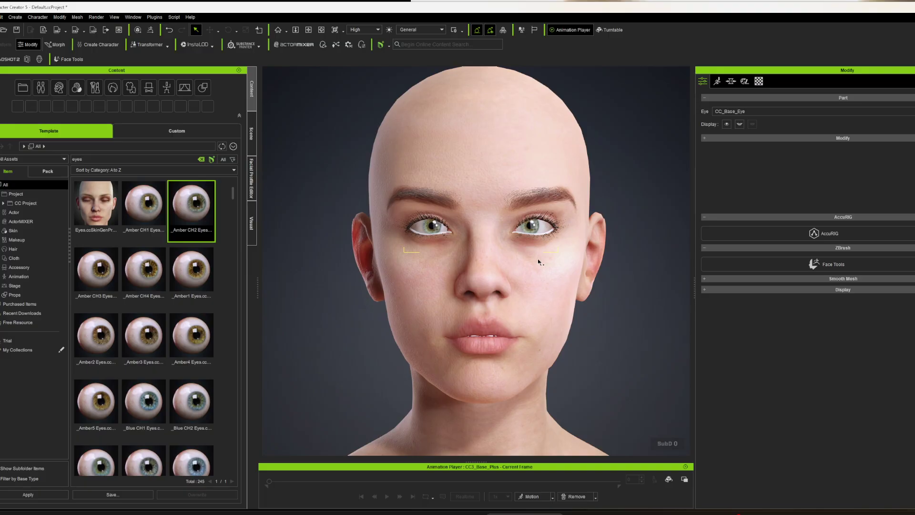
# Step: Filter the morphs by "eyeball" and turn both eyes slightly outward with Eyeball Rotate Out L and Eyeball Rotate Out R
pyautogui.click(730, 81)
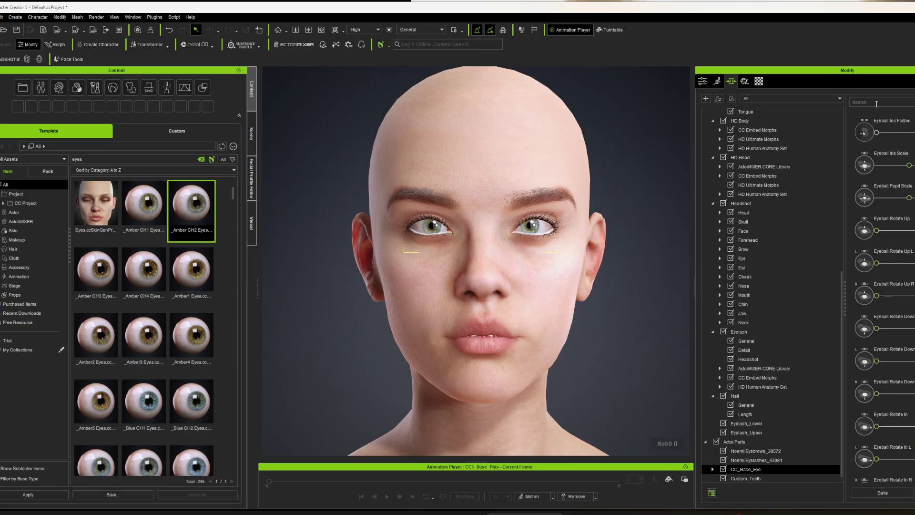
pyautogui.click(876, 103)
pyautogui.write('eyeball')
pyautogui.scroll(-2, 885, 400)
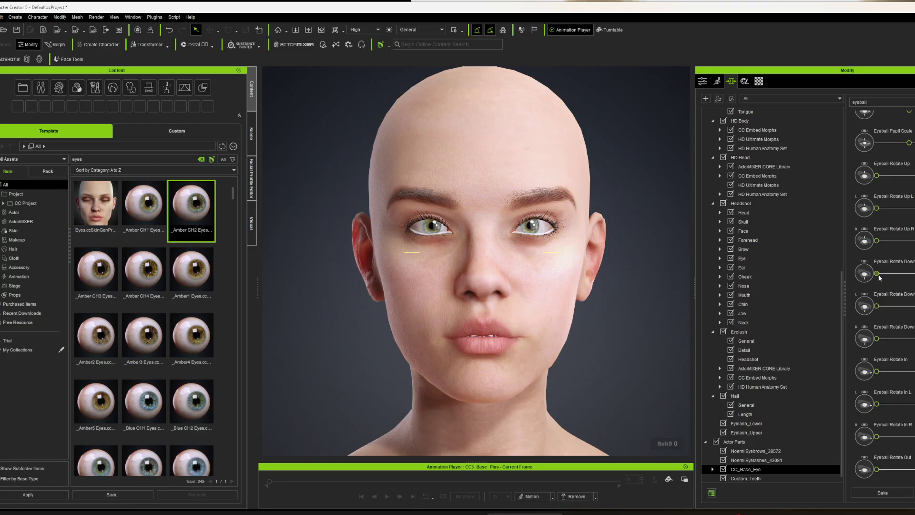
pyautogui.scroll(1, 902, 259)
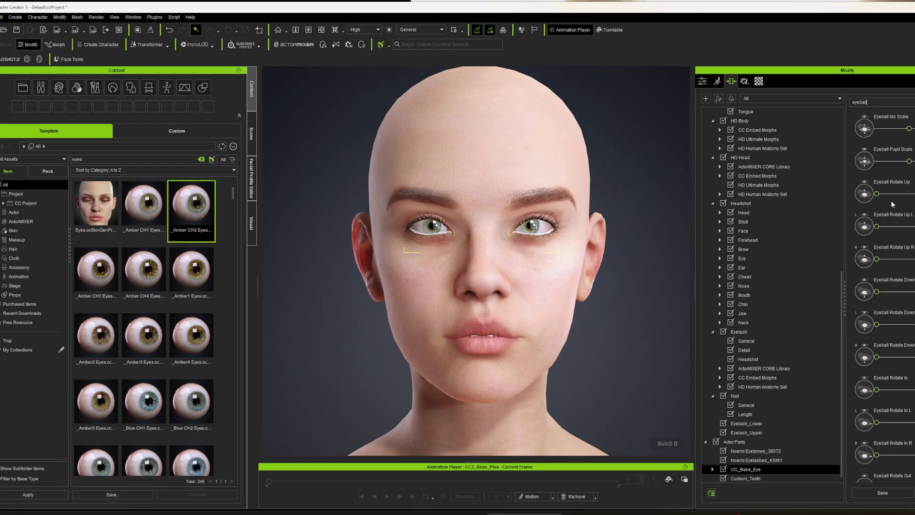
pyautogui.scroll(1, 898, 198)
pyautogui.scroll(-4, 898, 377)
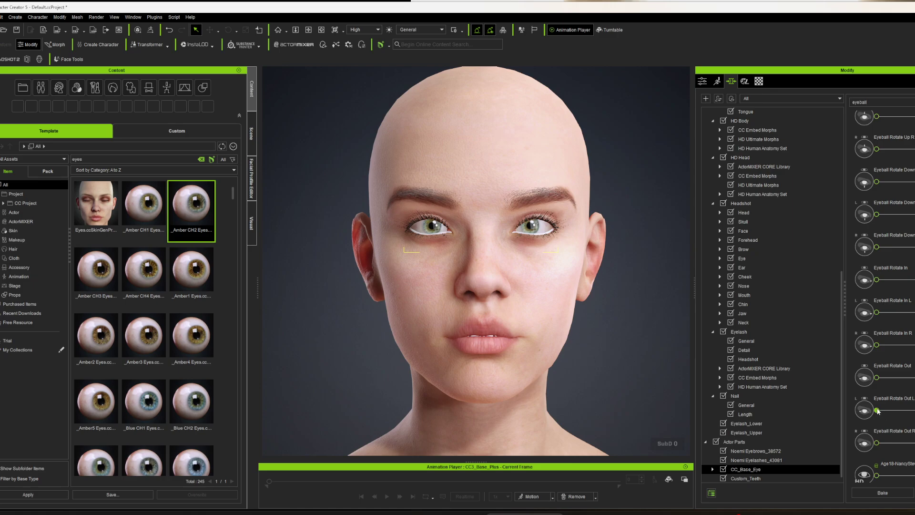
pyautogui.moveTo(876, 409)
pyautogui.mouseDown()
pyautogui.moveTo(902, 409)
pyautogui.moveTo(878, 409)
pyautogui.moveTo(891, 405)
pyautogui.mouseUp()
pyautogui.moveTo(876, 442); pyautogui.dragTo(890, 414)
pyautogui.scroll(5, 489, 268)
pyautogui.moveTo(508, 226); pyautogui.dragTo(522, 255, button='middle')
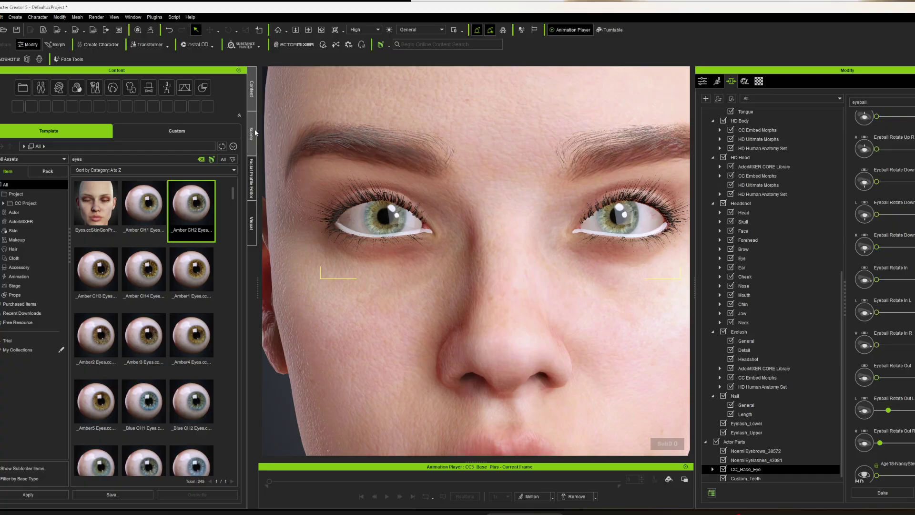
# Step: Select the CC3_Base_Plus character in the scene and subdivide its mesh twice, to SubD level 2
pyautogui.click(252, 134)
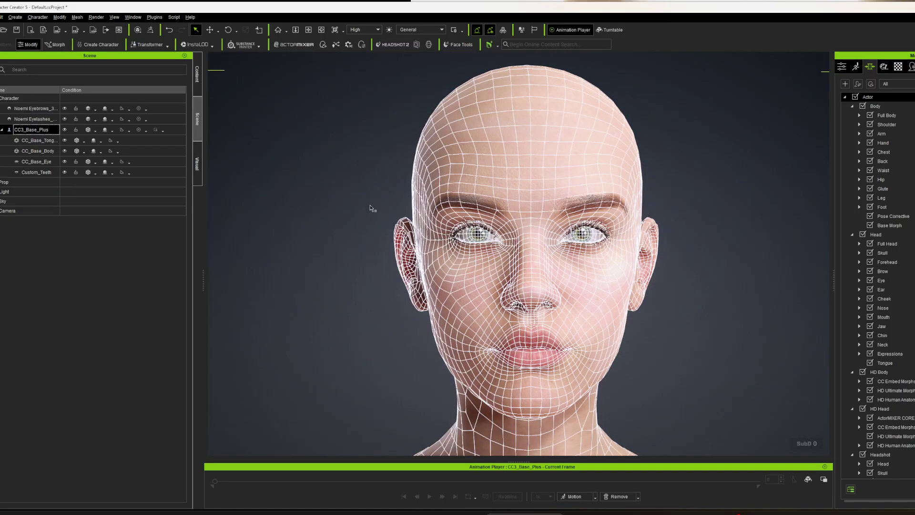
pyautogui.scroll(5, 554, 269)
pyautogui.scroll(-3, 554, 269)
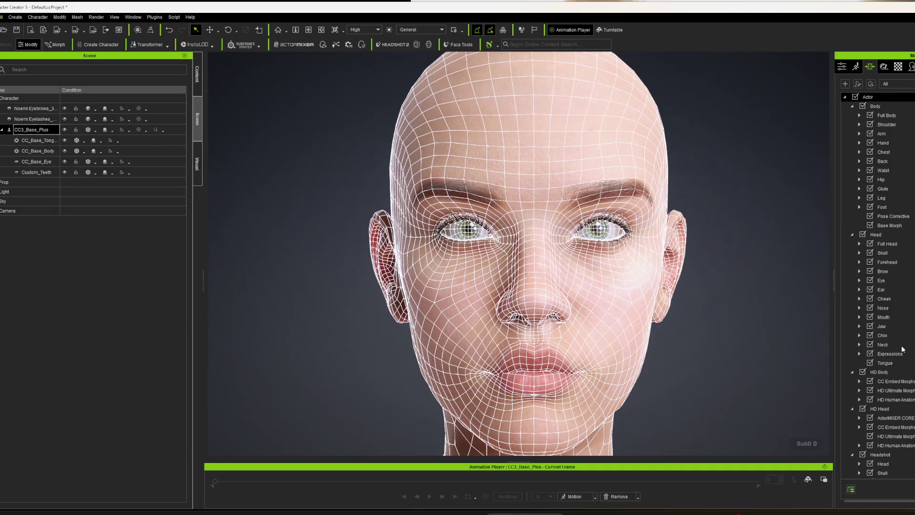
pyautogui.click(884, 67)
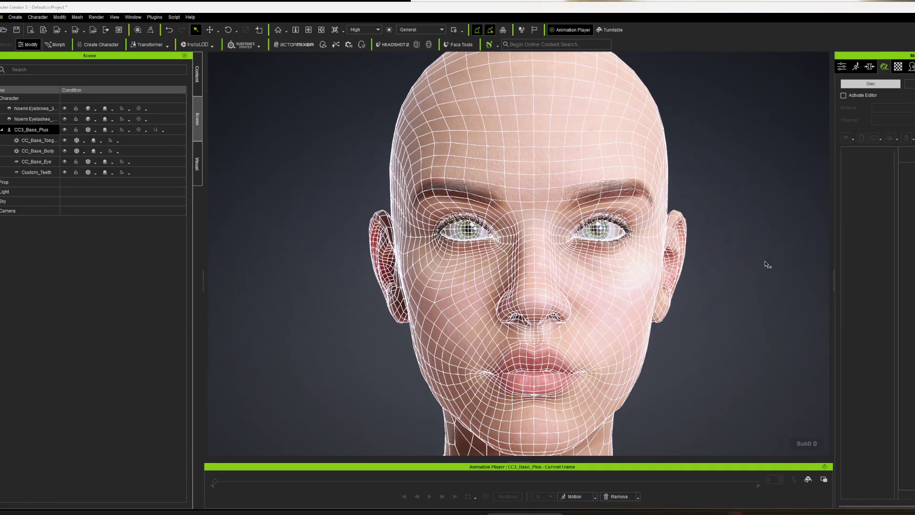
pyautogui.click(841, 68)
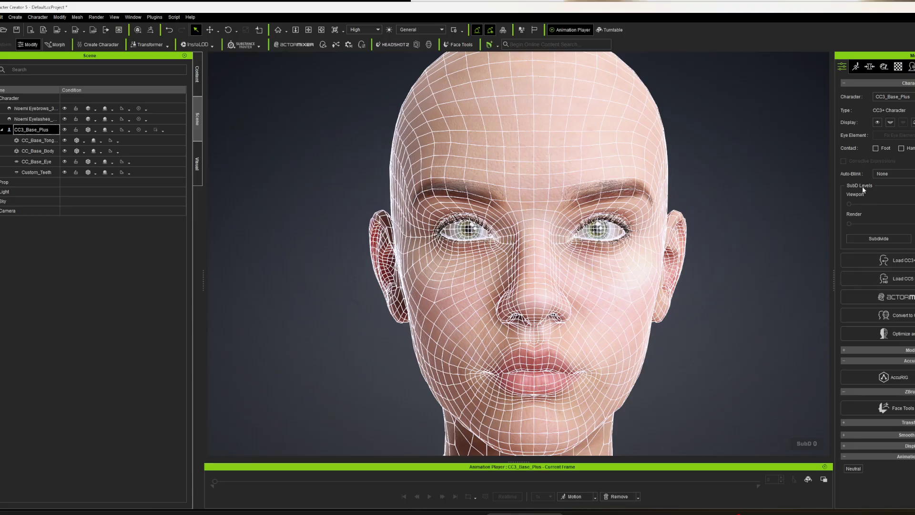
pyautogui.click(878, 239)
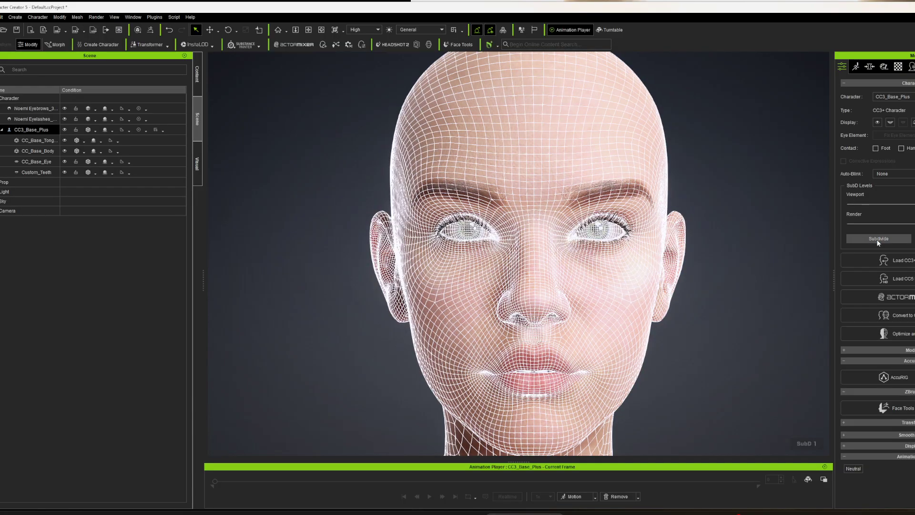
pyautogui.click(878, 238)
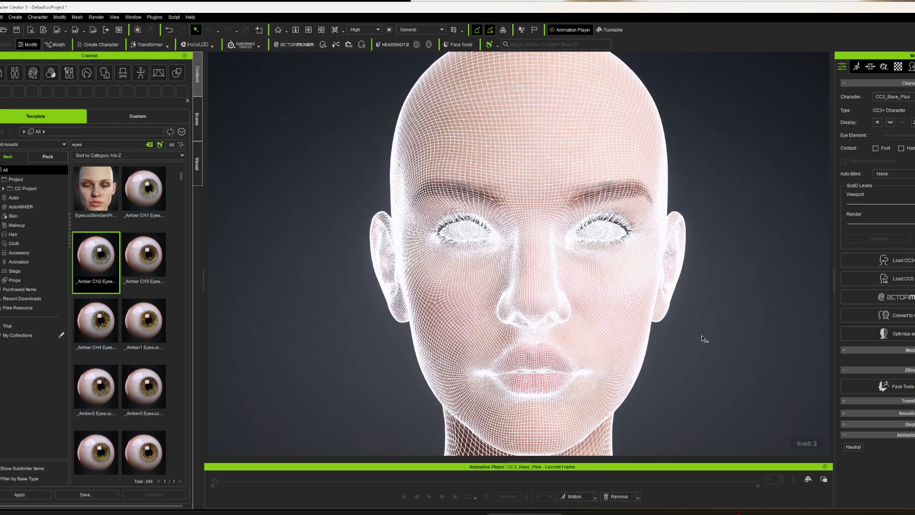
# Step: Reselect CC3_Base_Plus, display it without the wireframe, and examine the eyes and lower eyelids up close
pyautogui.click(193, 118)
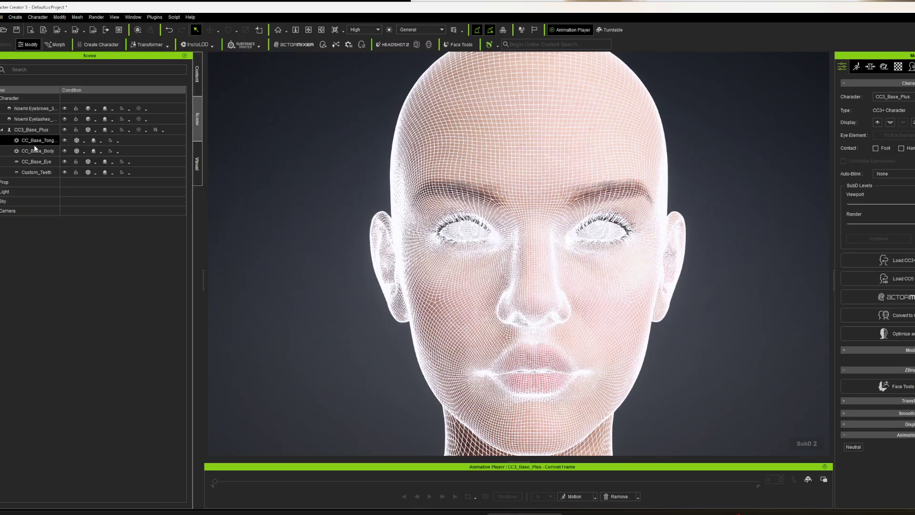
pyautogui.click(36, 130)
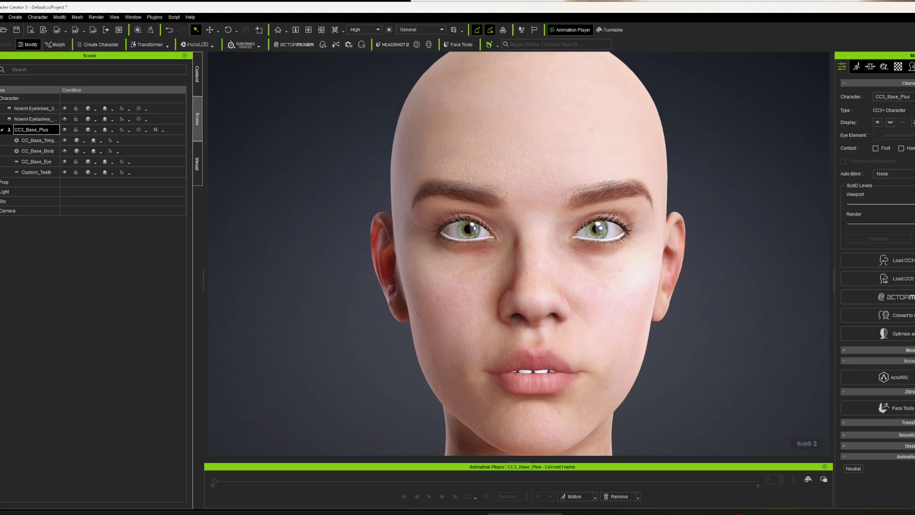
pyautogui.scroll(5, 460, 215)
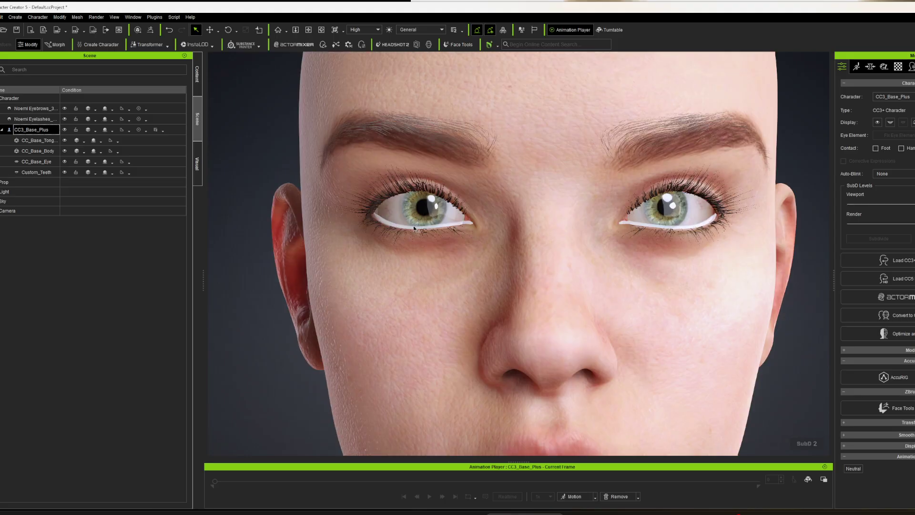
# Step: Delete the Noemi Eyelashes and Noemi Eyebrows hair items from the scene
pyautogui.moveTo(458, 232); pyautogui.dragTo(497, 225, button='right')
pyautogui.click(495, 169)
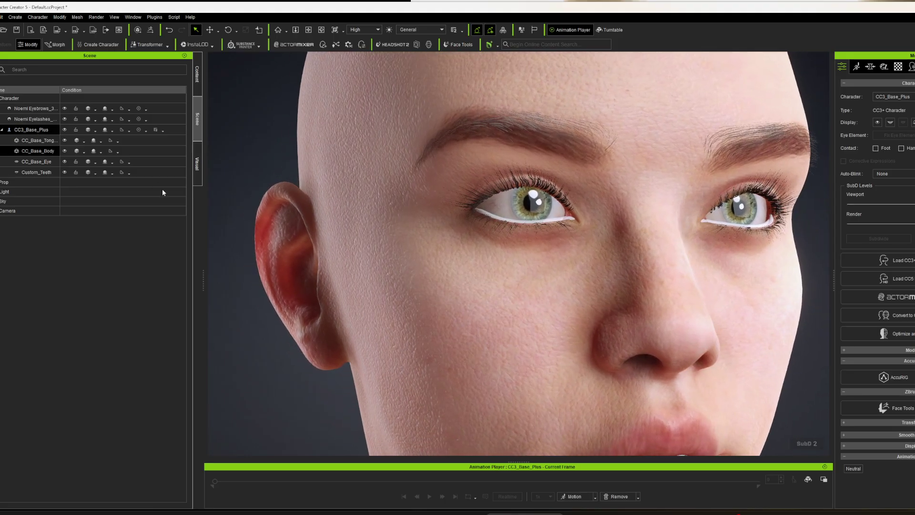
pyautogui.click(36, 120)
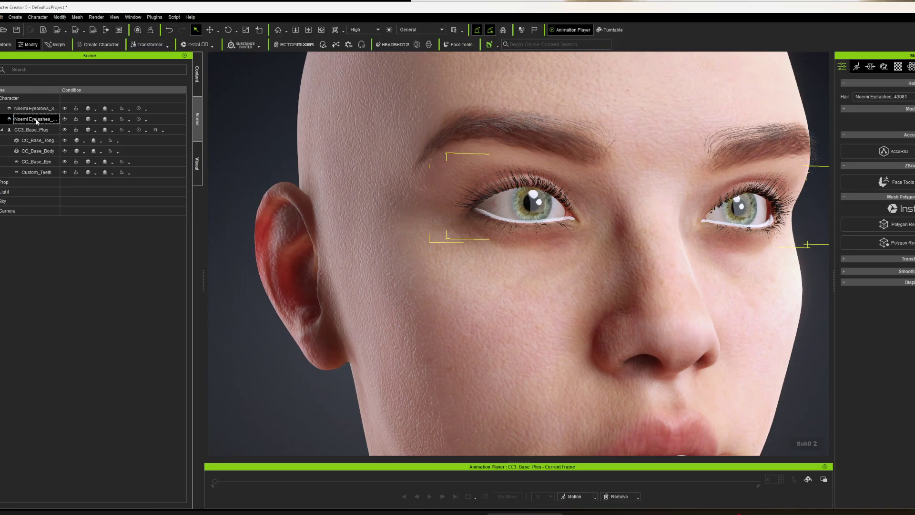
pyautogui.press('Delete')
pyautogui.click(31, 110)
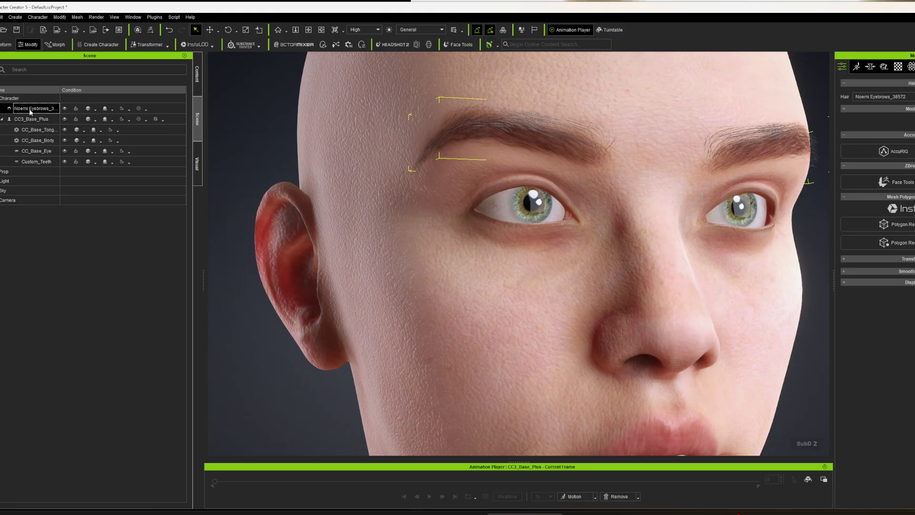
pyautogui.press('Delete')
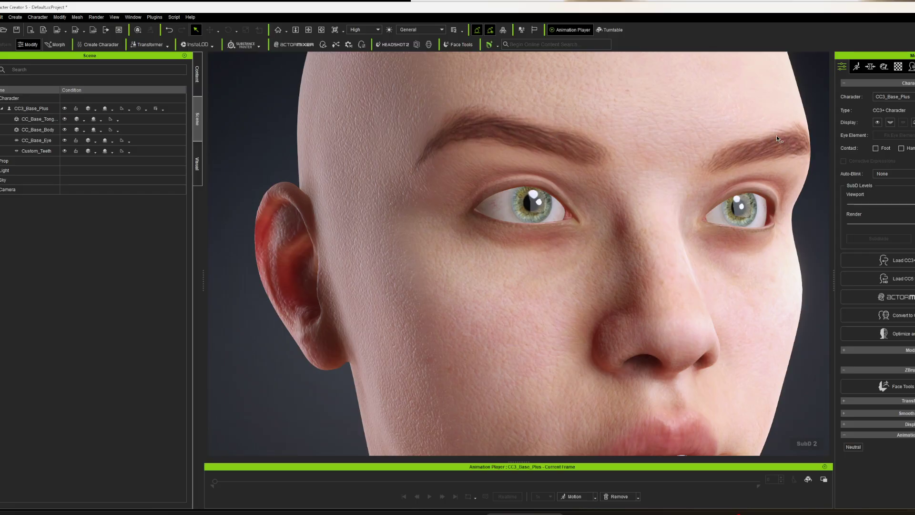
# Step: Examine the whole face from the front and select CC_Base_Eye in the scene
pyautogui.scroll(-5, 590, 229)
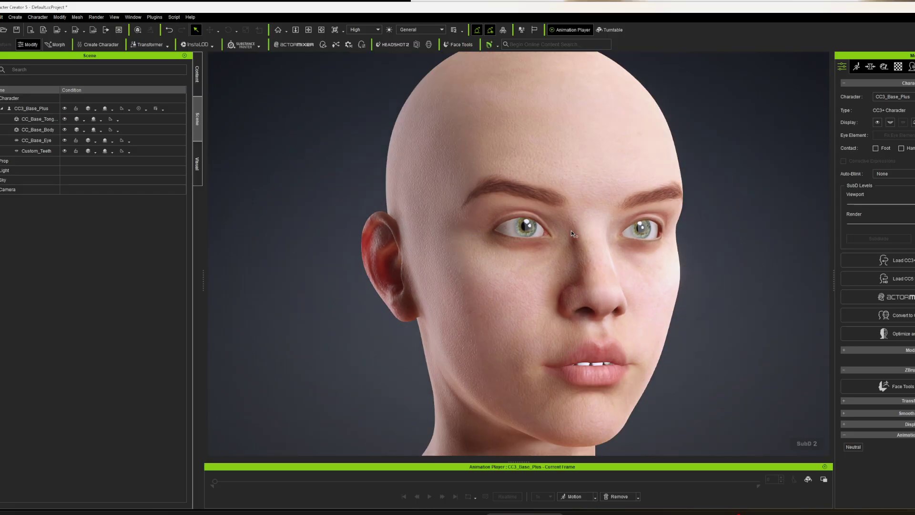
pyautogui.scroll(2, 570, 230)
pyautogui.moveTo(610, 253); pyautogui.dragTo(480, 252, button='right')
pyautogui.moveTo(479, 251); pyautogui.dragTo(645, 260, button='middle')
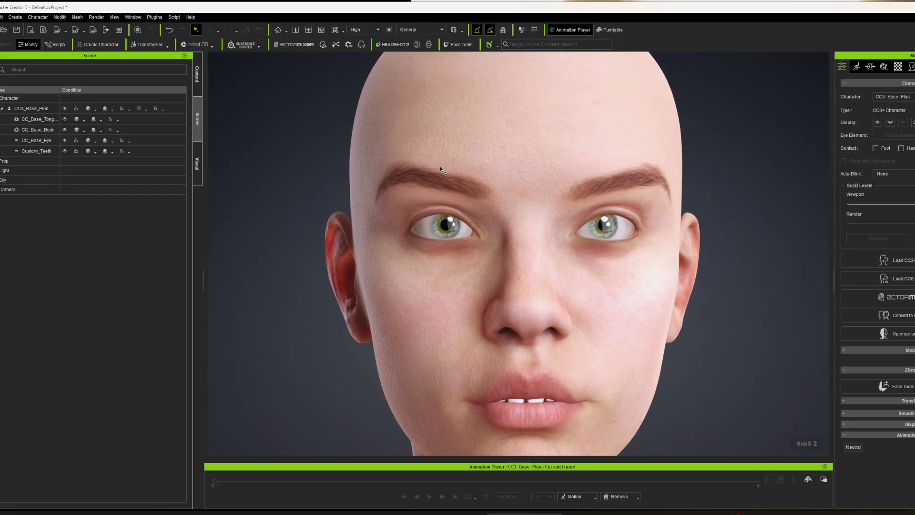
pyautogui.click(33, 109)
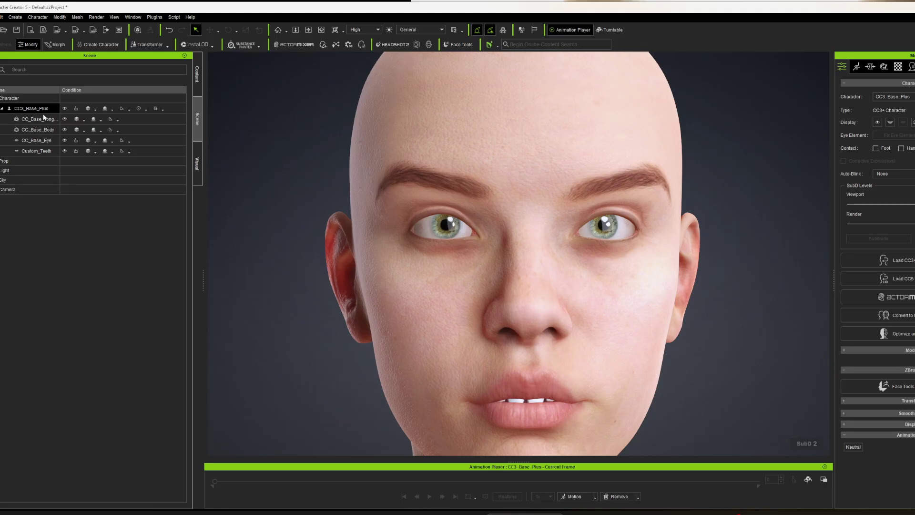
pyautogui.click(45, 144)
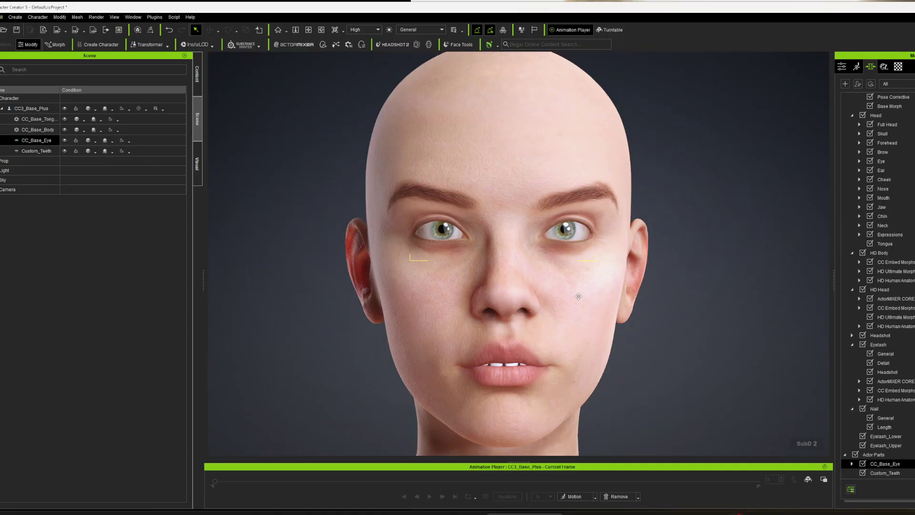
pyautogui.moveTo(578, 296); pyautogui.dragTo(561, 310, button='right')
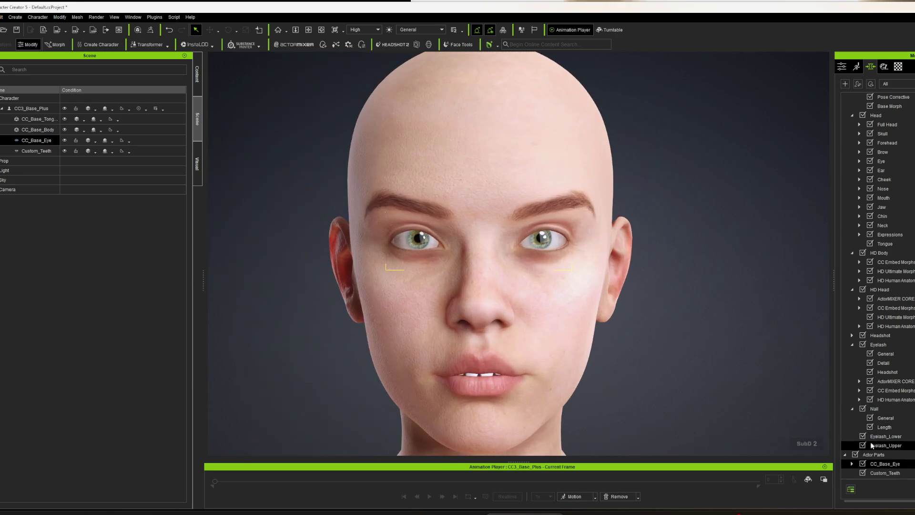
# Step: Show the HD Ultimate Morphs of the HD Head, widen the morph area, and try the wrinkle morph around the eyes
pyautogui.click(877, 289)
pyautogui.click(886, 307)
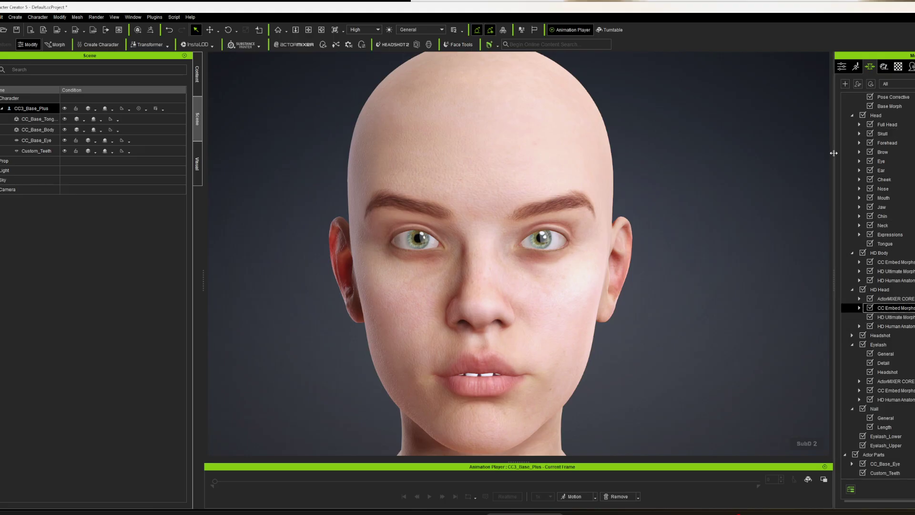
pyautogui.moveTo(833, 153); pyautogui.dragTo(749, 153)
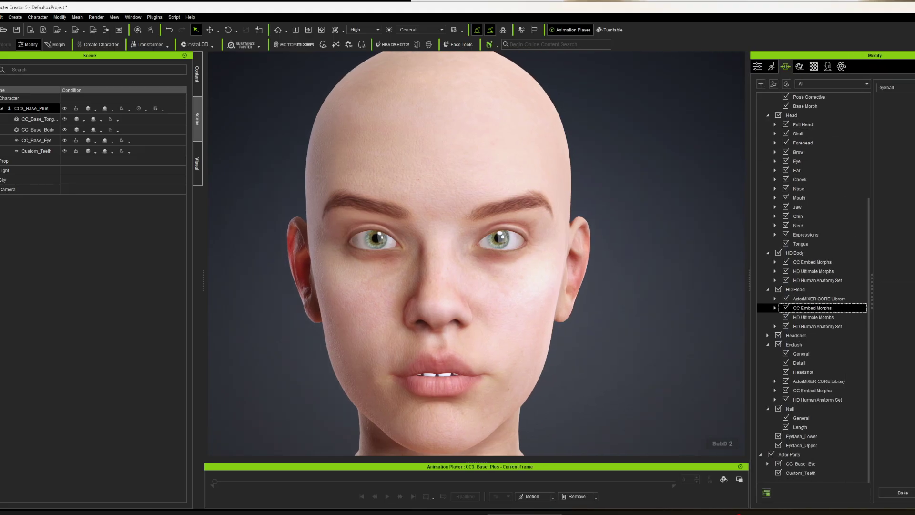
pyautogui.click(812, 317)
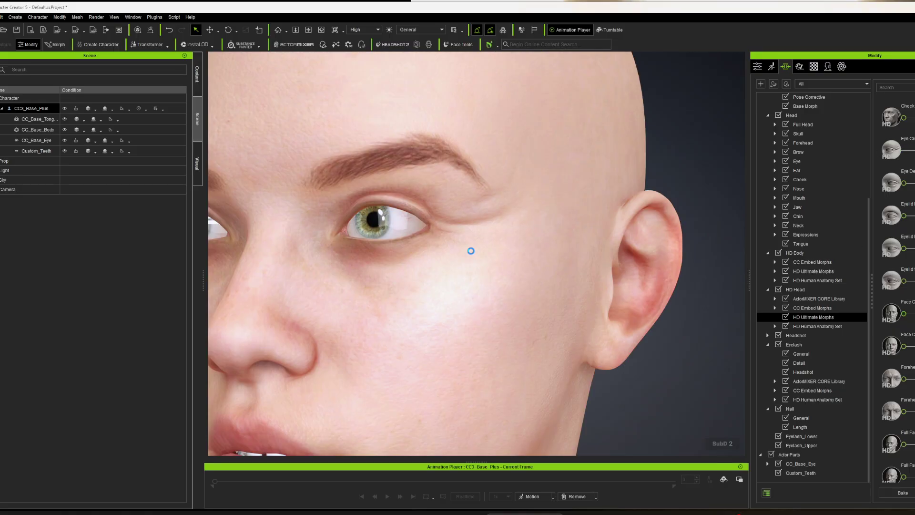
pyautogui.moveTo(914, 150); pyautogui.dragTo(884, 151)
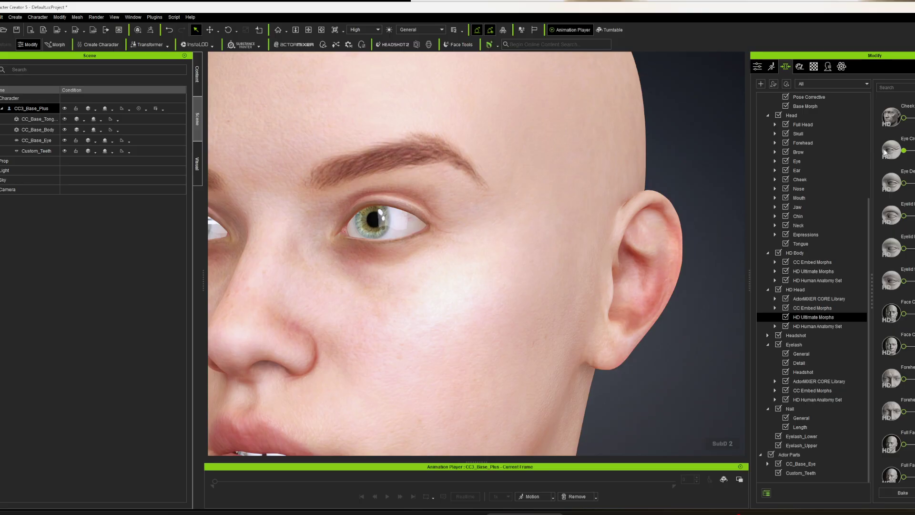
# Step: Filter the HD Ultimate Morphs by "wrin" and try the forehead and mouth wrinkle morphs, returning them to neutral
pyautogui.write('wrin')
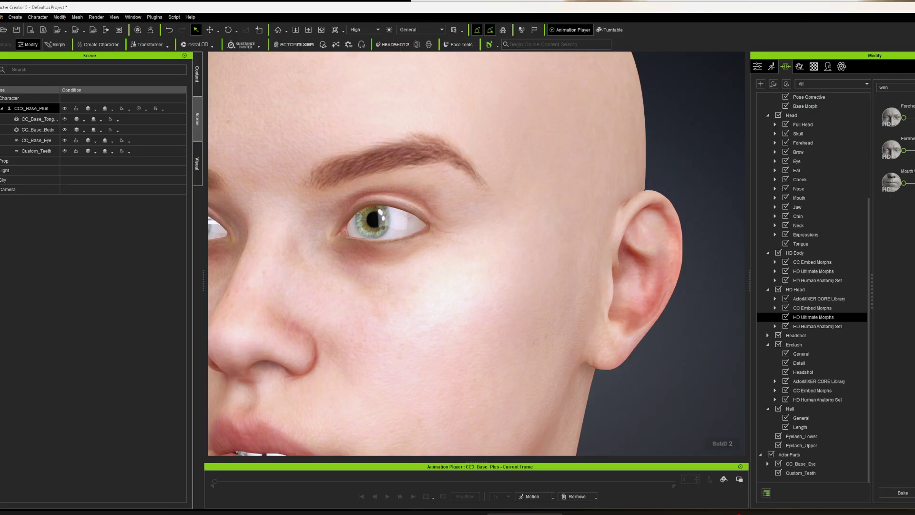
pyautogui.moveTo(521, 210); pyautogui.dragTo(651, 281, button='middle')
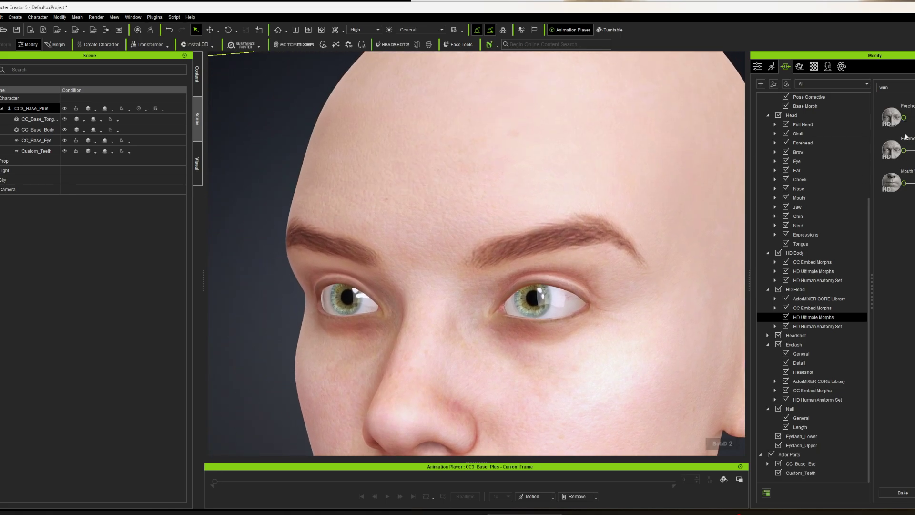
pyautogui.moveTo(903, 118); pyautogui.dragTo(912, 151)
pyautogui.click(903, 183)
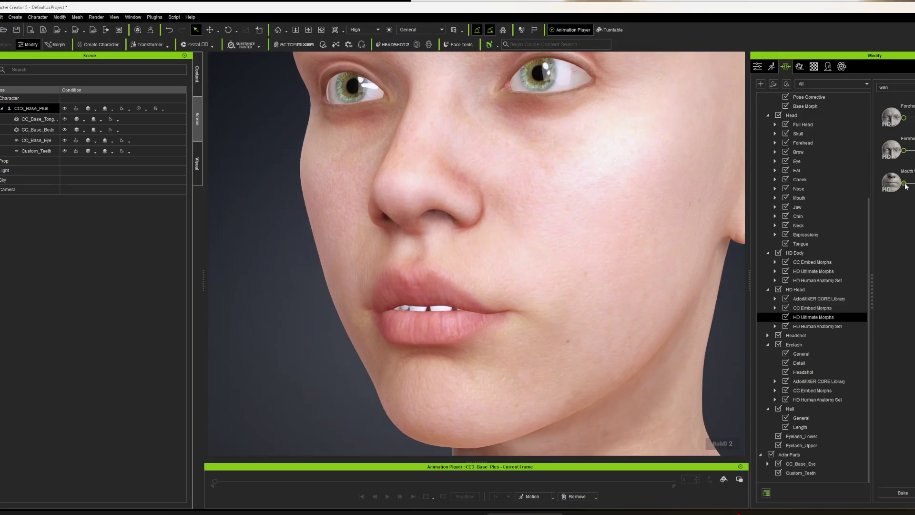
pyautogui.moveTo(907, 180)
pyautogui.mouseDown()
pyautogui.moveTo(866, 178)
pyautogui.moveTo(913, 181)
pyautogui.moveTo(904, 183)
pyautogui.mouseUp()
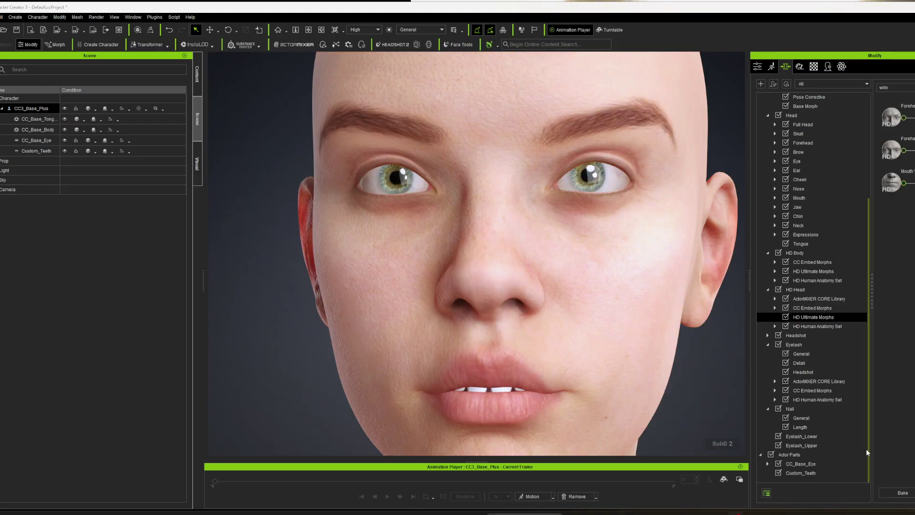
pyautogui.click(804, 473)
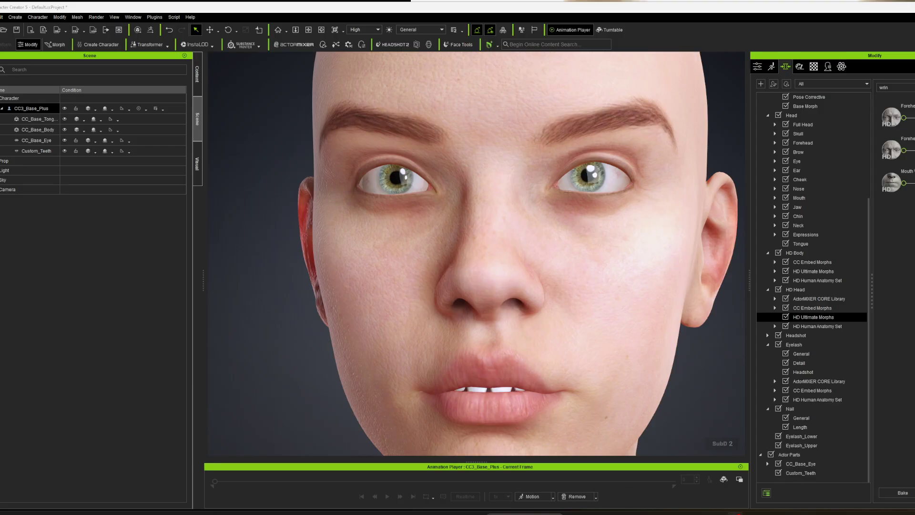
# Step: Add the Clustered_Up HD upper eyelash element, replacing the eyelash morphs and restoring the neutral lash strip before application
pyautogui.click(196, 73)
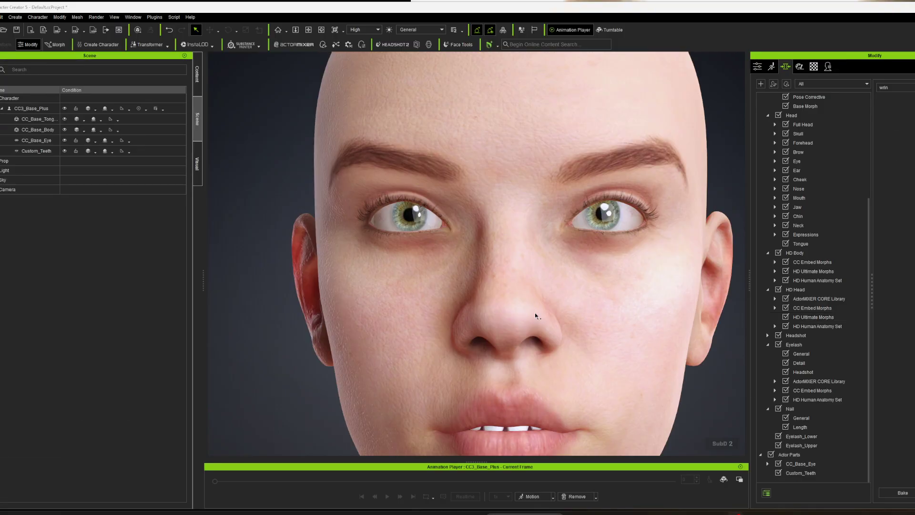
pyautogui.click(197, 73)
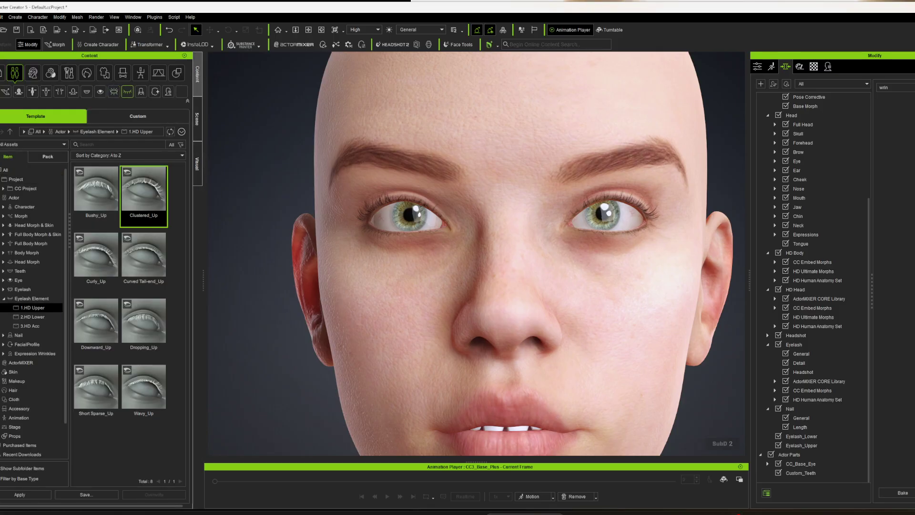
pyautogui.click(14, 73)
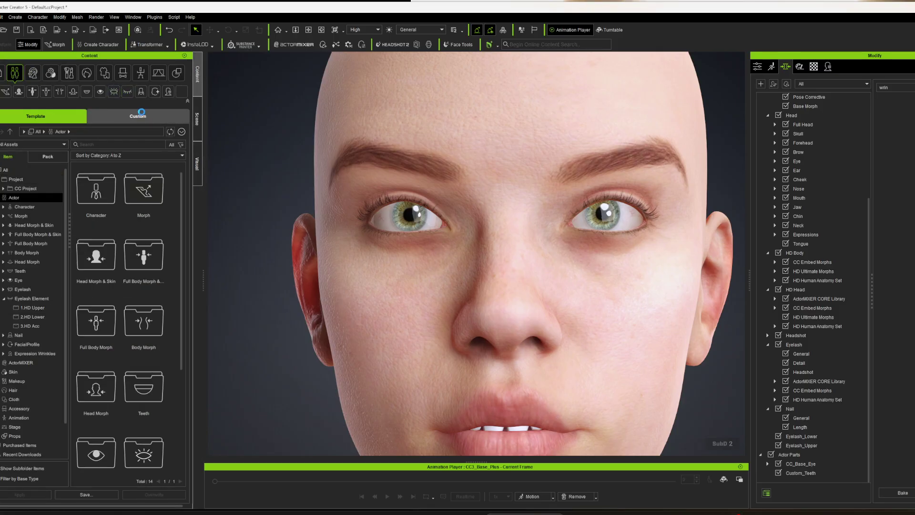
pyautogui.click(127, 92)
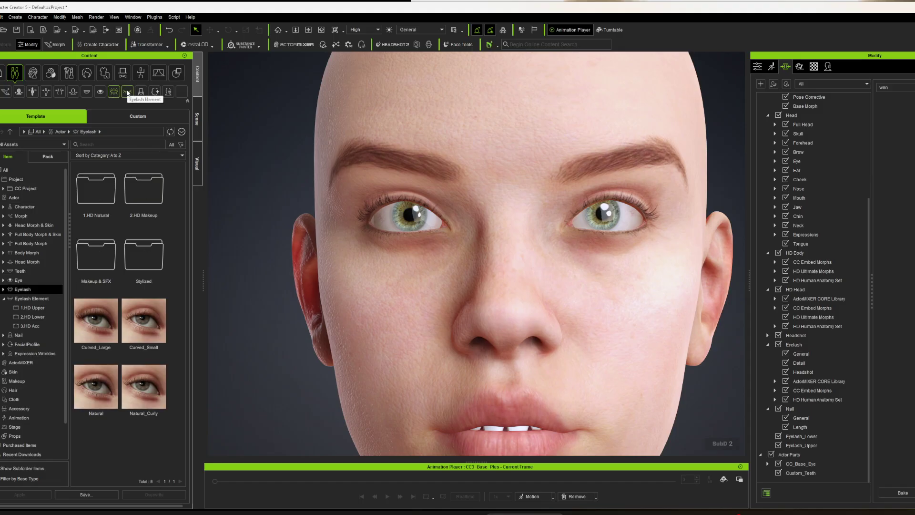
pyautogui.click(127, 92)
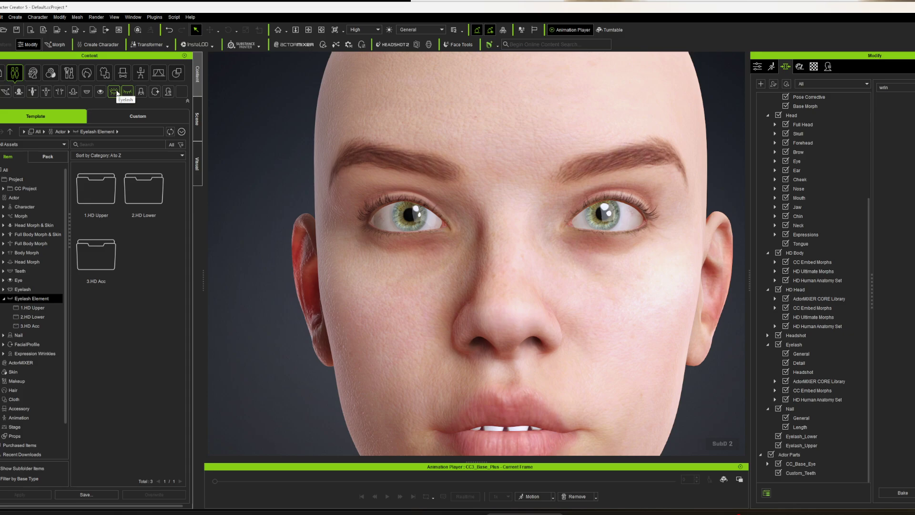
pyautogui.doubleClick(91, 197)
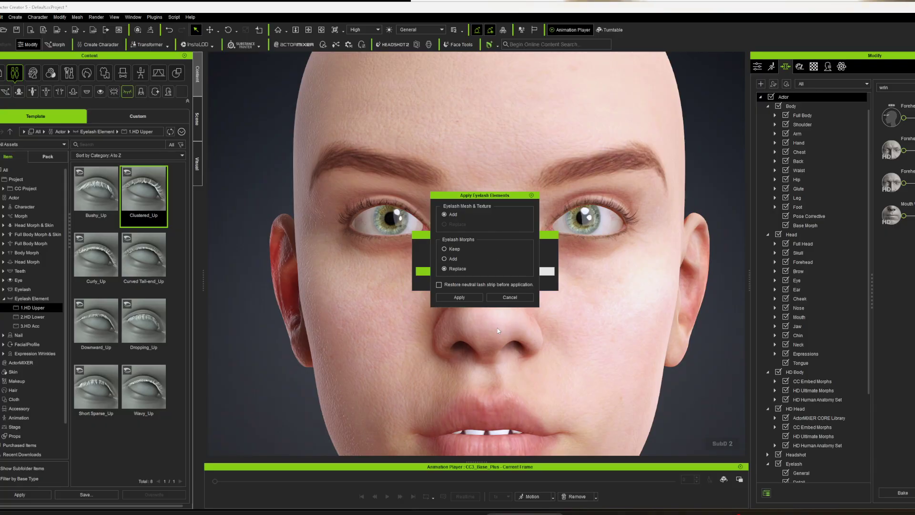
pyautogui.click(438, 285)
pyautogui.click(459, 296)
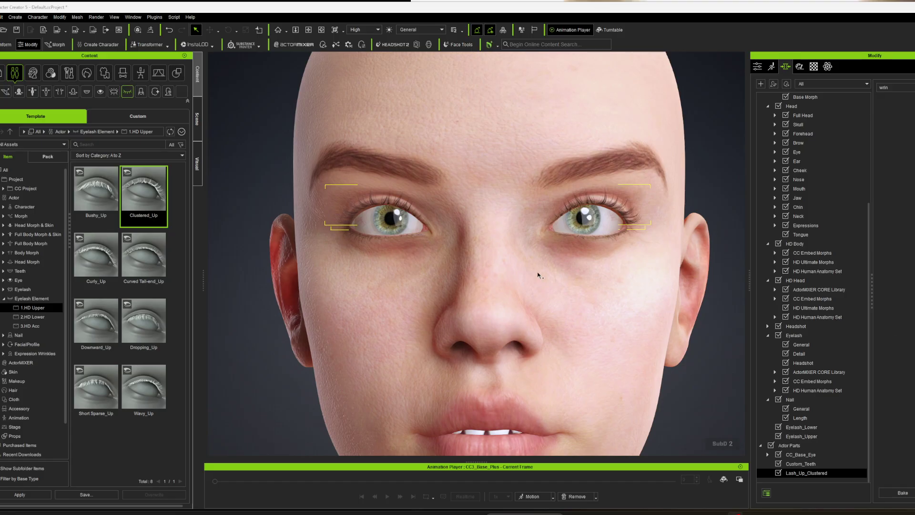
# Step: Add the Clustered_Low HD lower eyelash element, keeping the eyelash morphs and restoring the neutral lash strip before application
pyautogui.scroll(3, 384, 267)
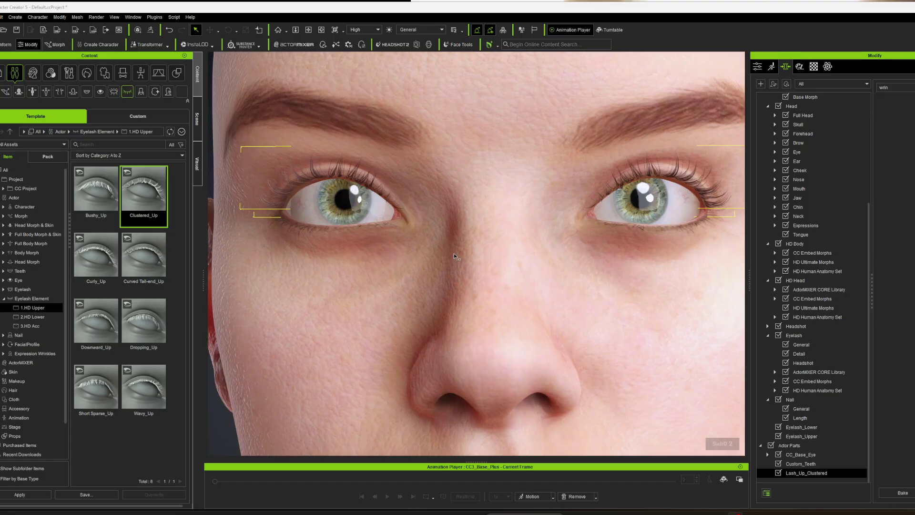
pyautogui.scroll(-5, 474, 271)
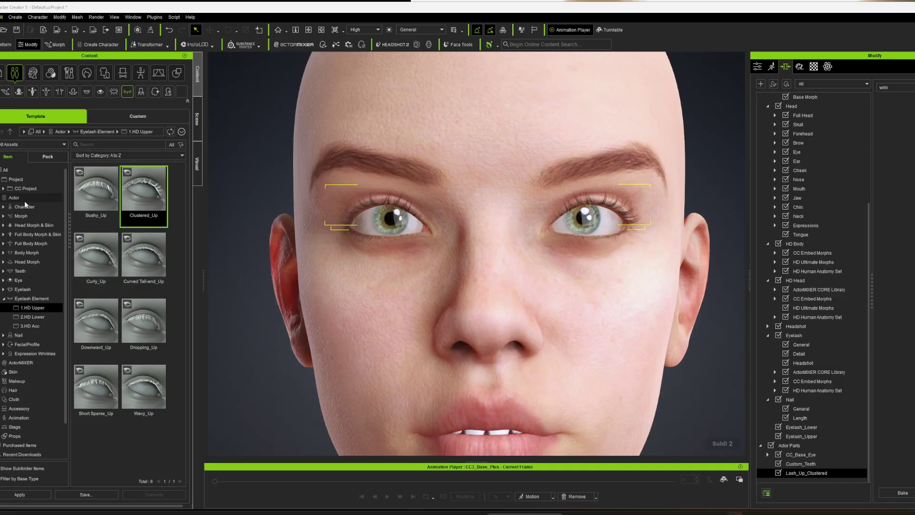
pyautogui.click(32, 316)
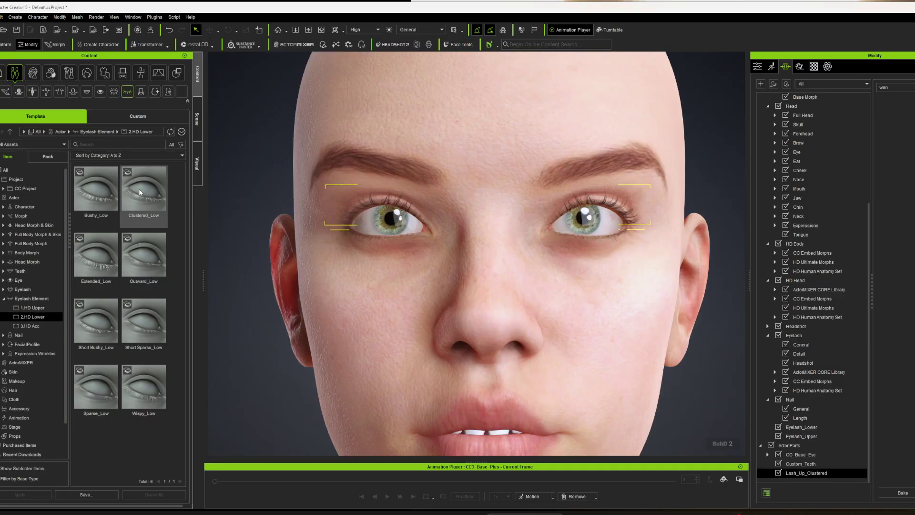
pyautogui.moveTo(141, 192); pyautogui.dragTo(383, 248)
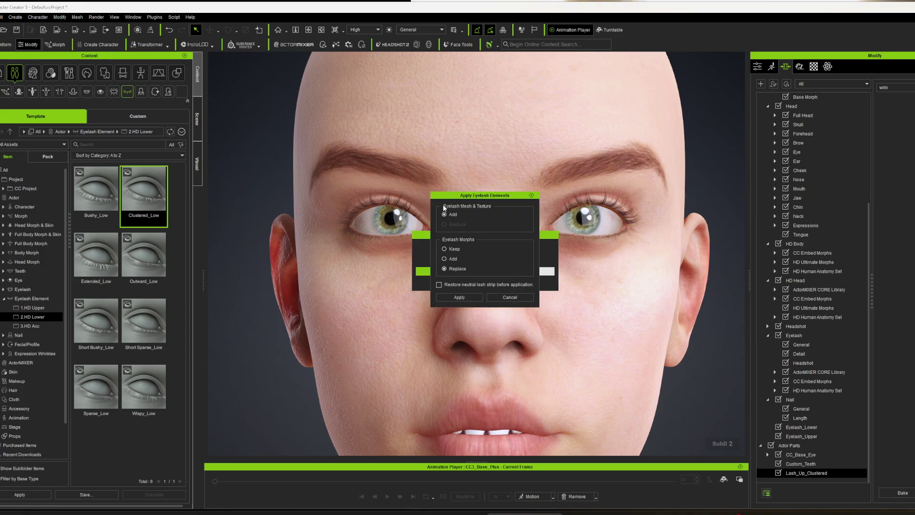
pyautogui.click(444, 250)
pyautogui.click(439, 284)
pyautogui.click(459, 297)
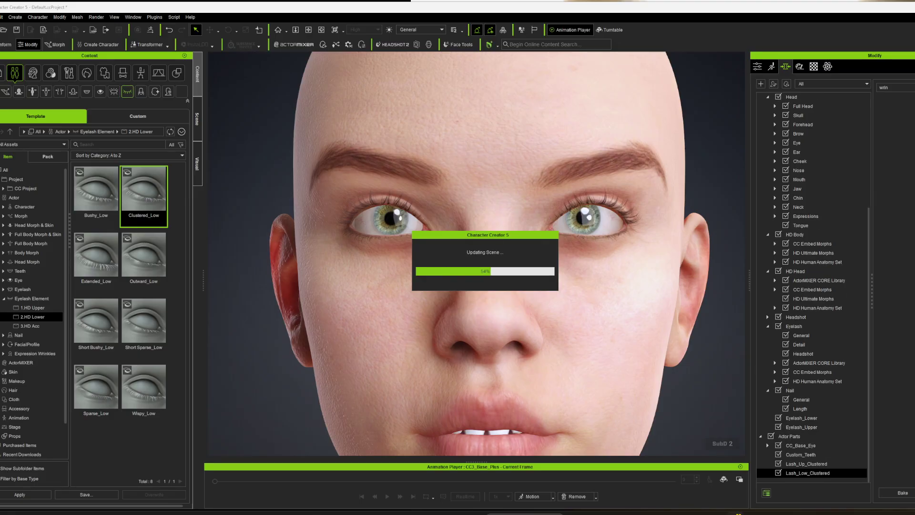
# Step: Add the Short Sparse_Low HD lower eyelash element to the existing lashes, keeping the eyelash morphs
pyautogui.moveTo(476, 312); pyautogui.dragTo(444, 303, button='middle')
pyautogui.moveTo(444, 303); pyautogui.dragTo(451, 306, button='right')
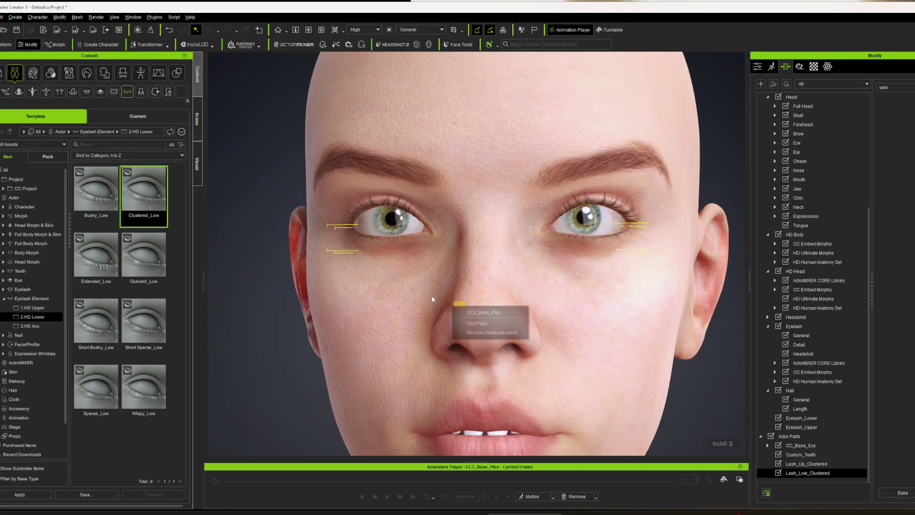
pyautogui.click(433, 298)
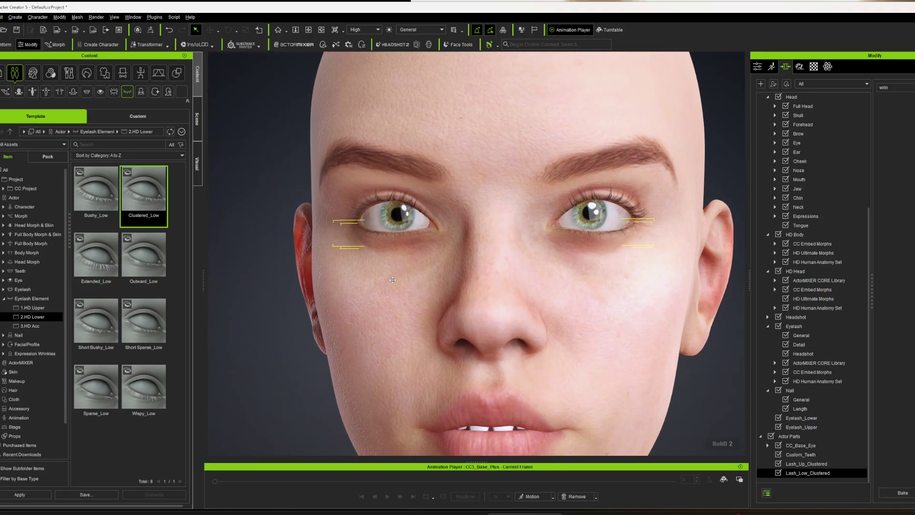
pyautogui.scroll(5, 397, 300)
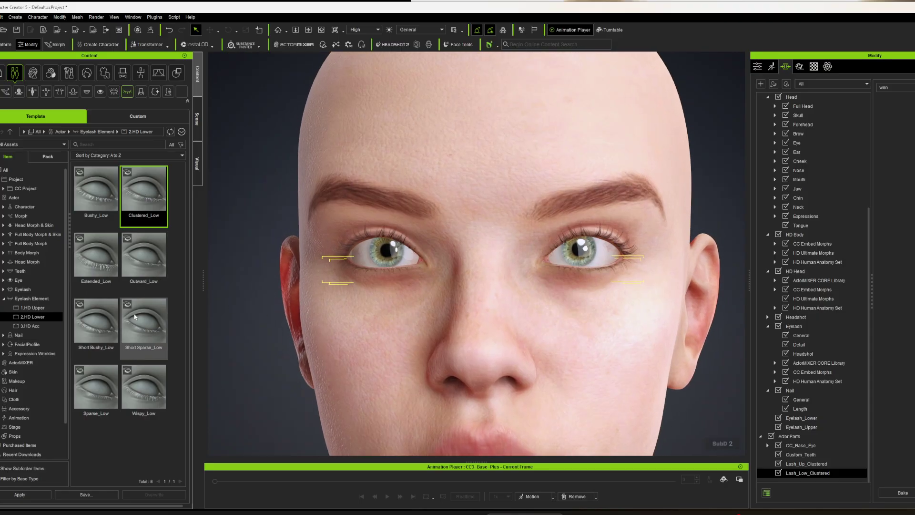
pyautogui.moveTo(128, 303); pyautogui.dragTo(382, 286)
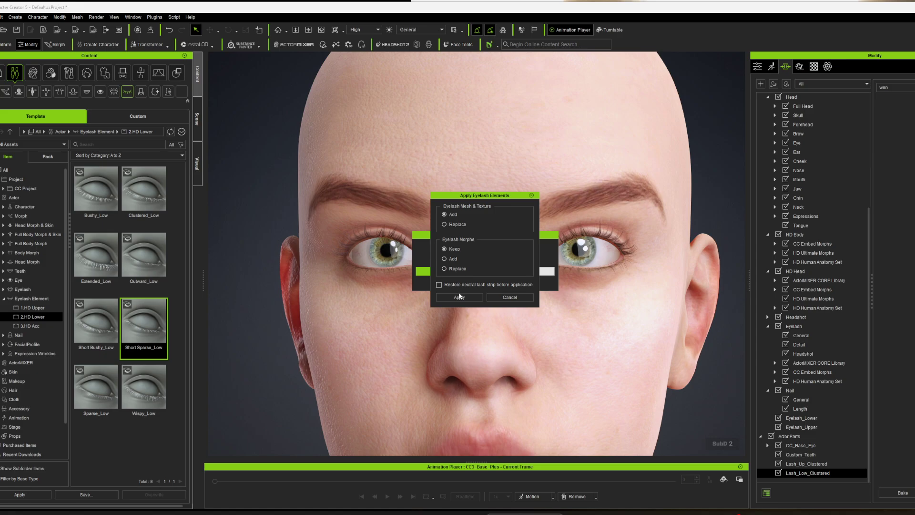
pyautogui.click(453, 258)
pyautogui.click(444, 248)
pyautogui.click(458, 297)
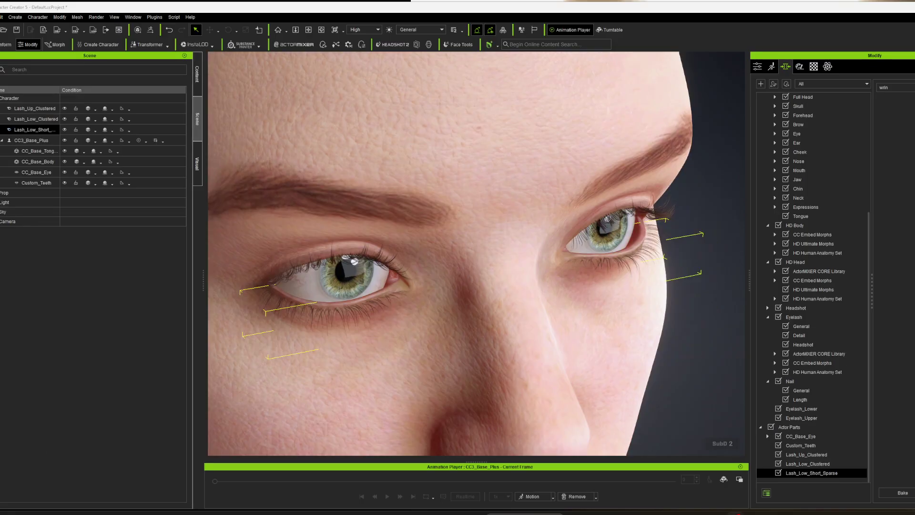
# Step: Toggle the visibility of the short sparse lower lashes off and on to compare the eyes with and without them
pyautogui.click(64, 130)
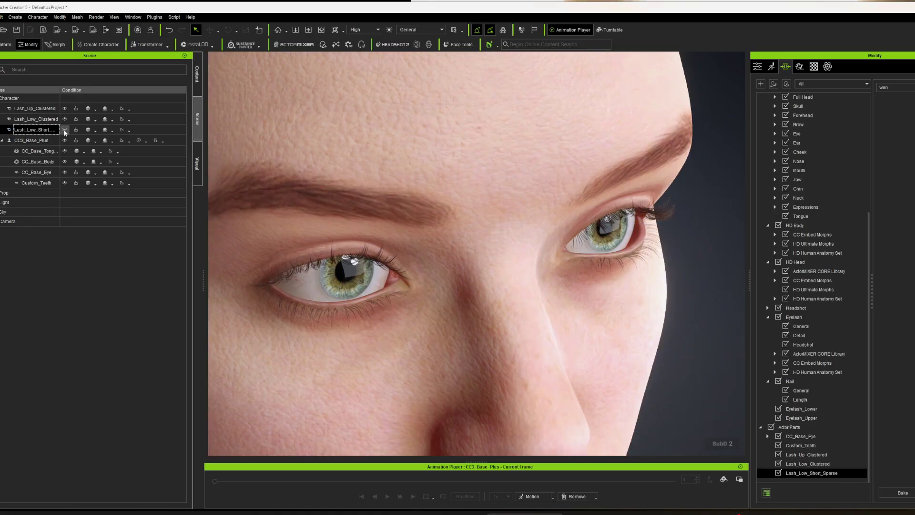
pyautogui.click(64, 131)
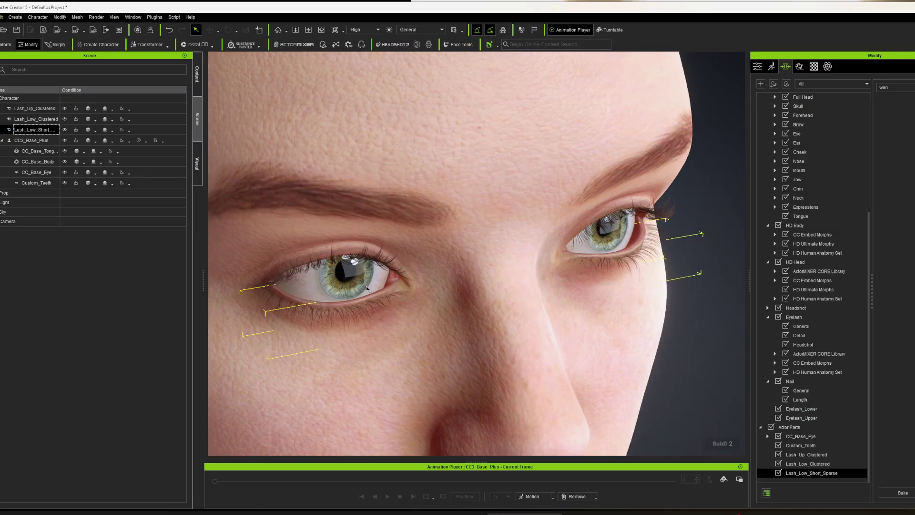
pyautogui.moveTo(460, 267); pyautogui.dragTo(367, 200, button='right')
pyautogui.scroll(-3, 367, 200)
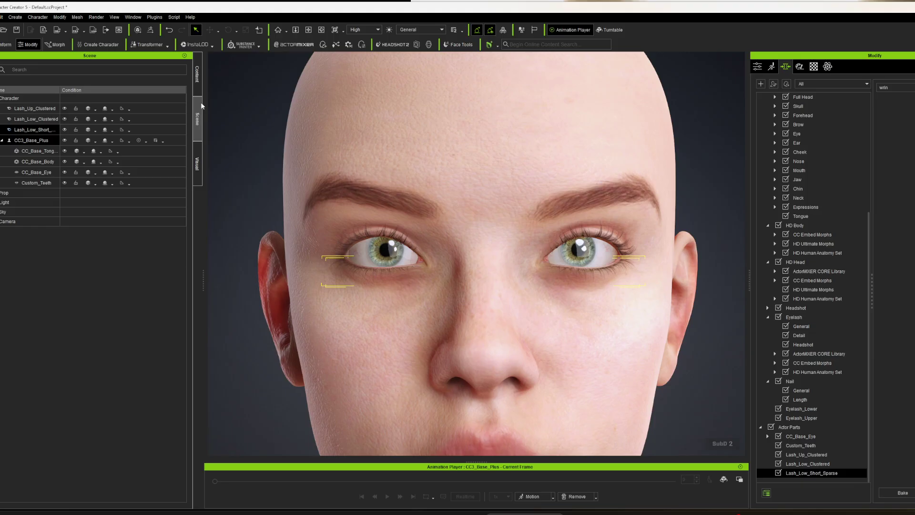
# Step: Add the Wavy_Up HD upper eyelash element to the existing lashes, keeping the eyelash morphs
pyautogui.click(198, 74)
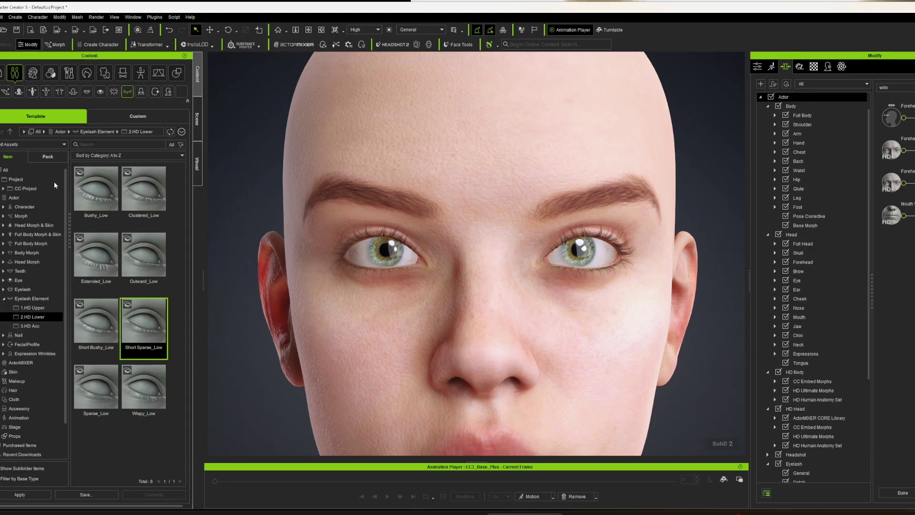
pyautogui.click(37, 308)
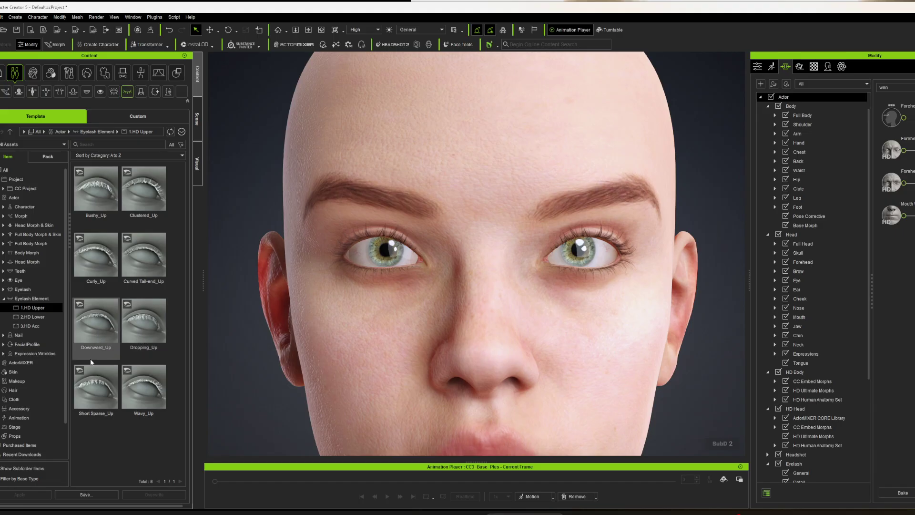
pyautogui.click(144, 385)
pyautogui.moveTo(145, 385); pyautogui.dragTo(487, 311)
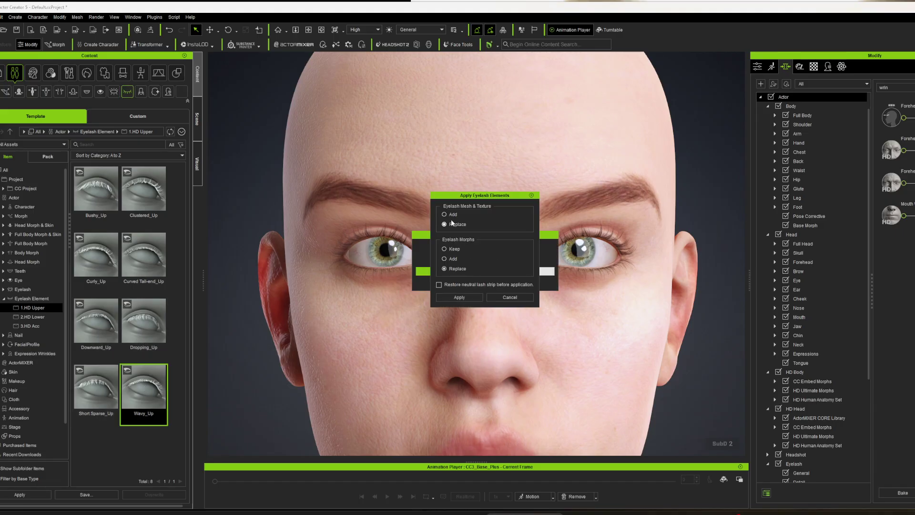
pyautogui.click(447, 248)
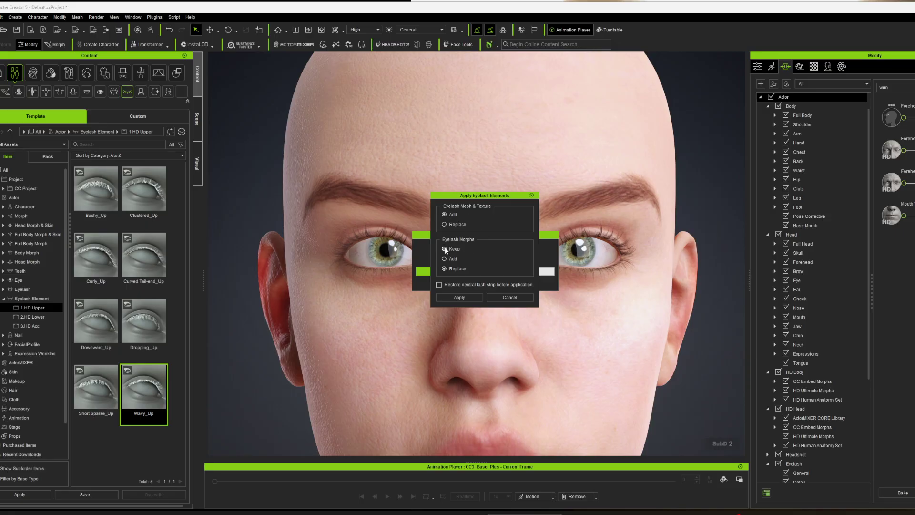
pyautogui.click(459, 297)
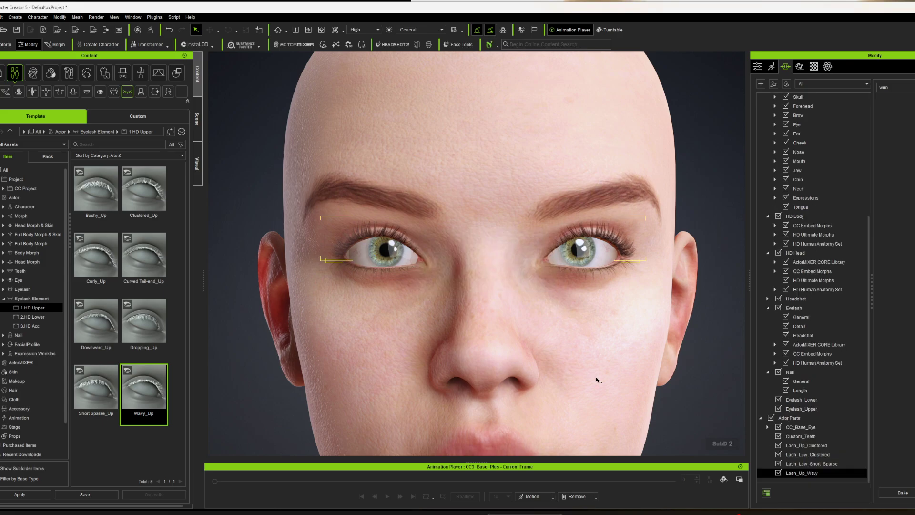
pyautogui.moveTo(413, 355); pyautogui.dragTo(431, 333, button='right')
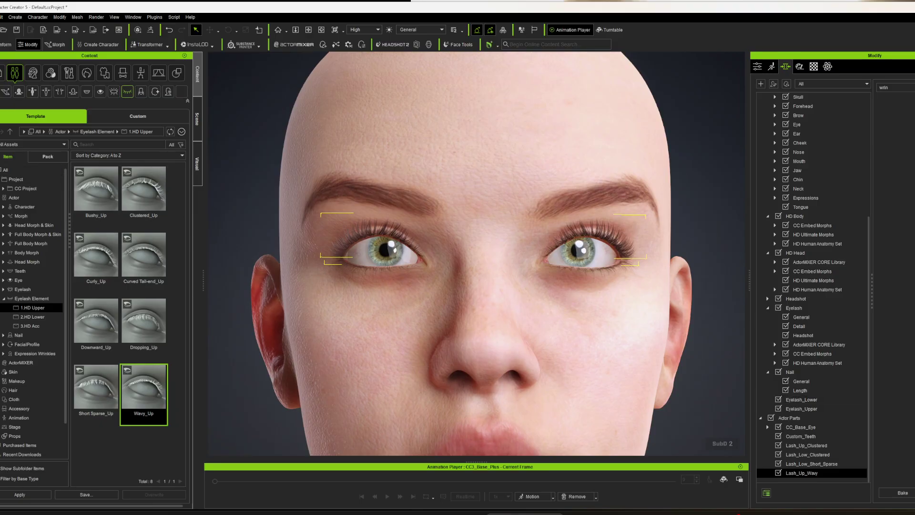
# Step: Open the Hair assets of the CC5 Characters pack
pyautogui.click(86, 72)
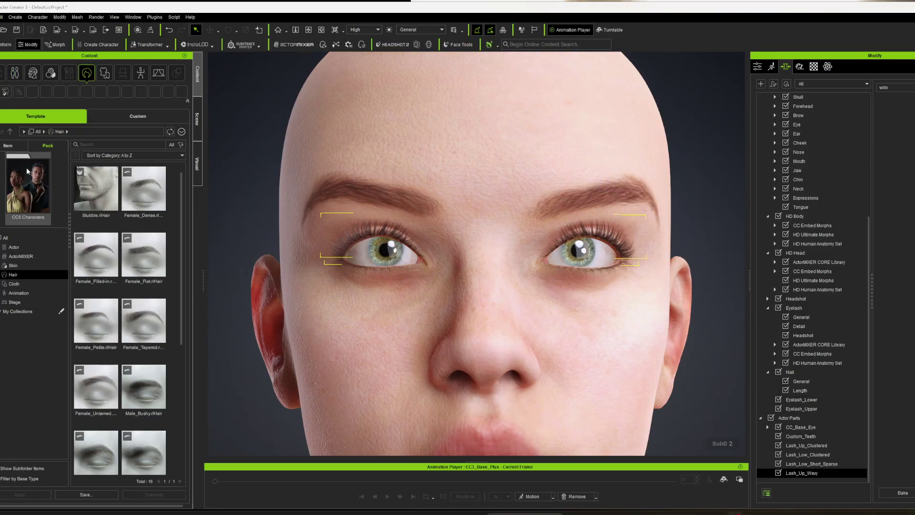
pyautogui.click(48, 217)
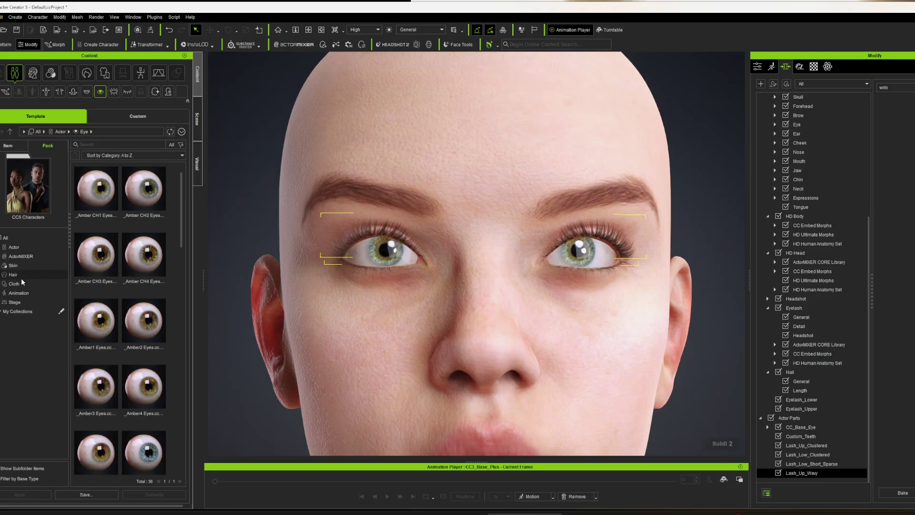
pyautogui.click(13, 275)
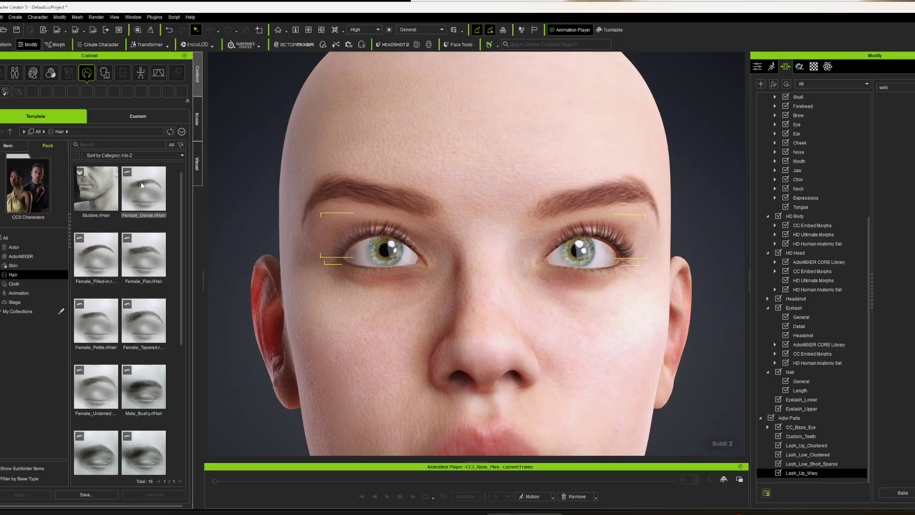
# Step: Try the Female_Dense and Female_Filled-in eyebrows on the character
pyautogui.moveTo(141, 185); pyautogui.dragTo(466, 329)
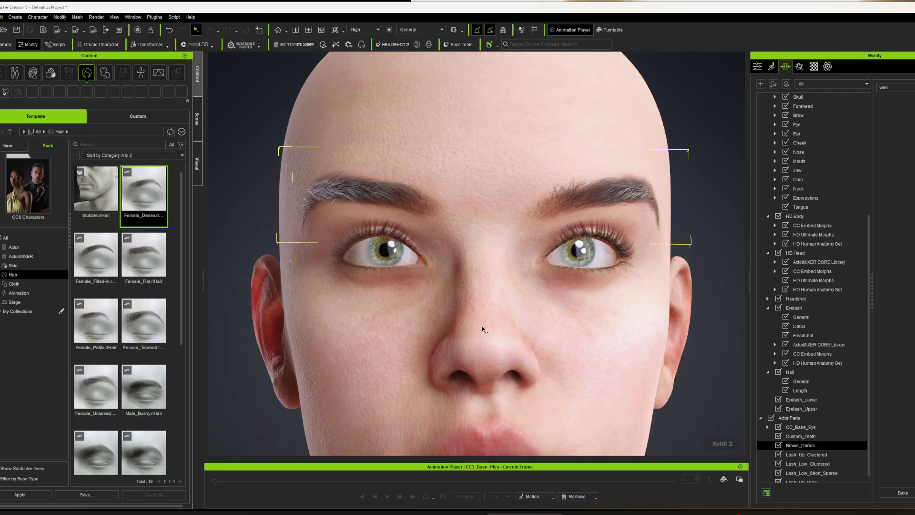
pyautogui.scroll(-5, 482, 328)
pyautogui.moveTo(475, 424); pyautogui.dragTo(516, 359, button='right')
pyautogui.scroll(3, 494, 290)
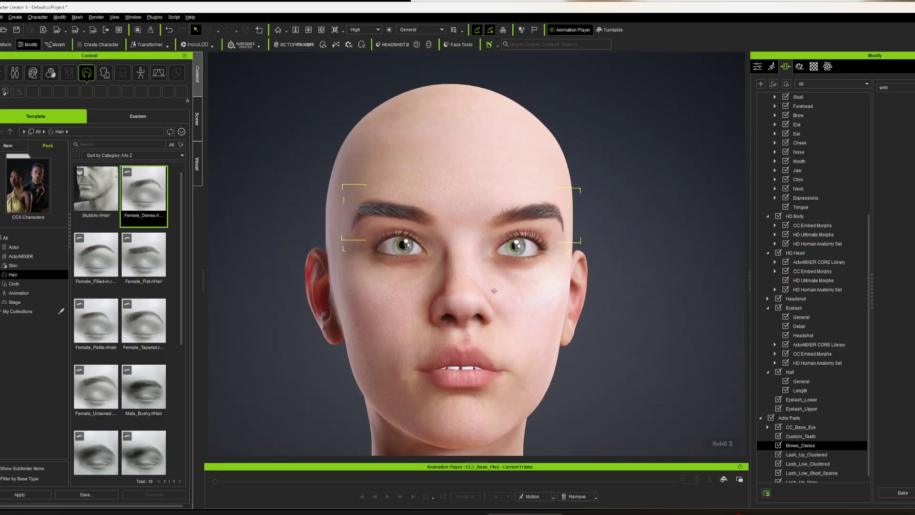
pyautogui.moveTo(96, 257); pyautogui.dragTo(471, 279)
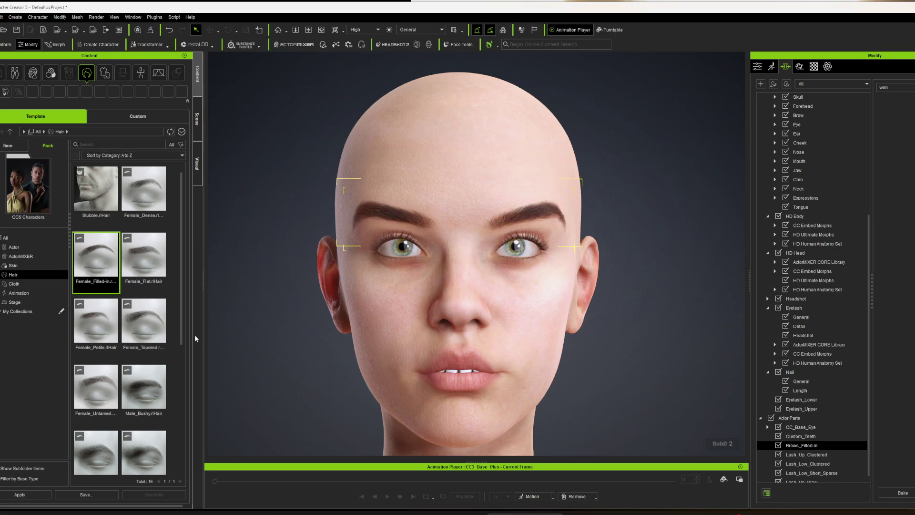
# Step: Apply the Female_Petite eyebrows to the character and check them close up
pyautogui.moveTo(95, 321); pyautogui.dragTo(387, 327)
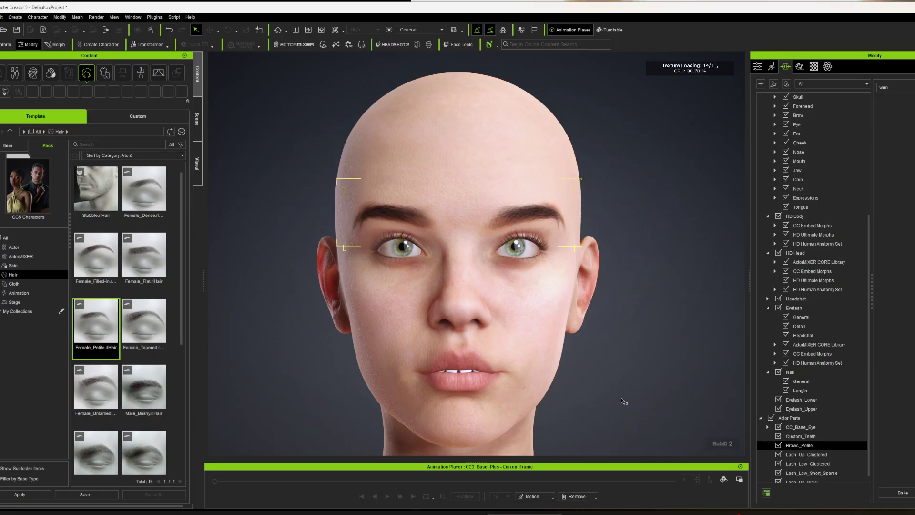
pyautogui.moveTo(547, 389); pyautogui.dragTo(528, 310, button='right')
pyautogui.scroll(5, 528, 310)
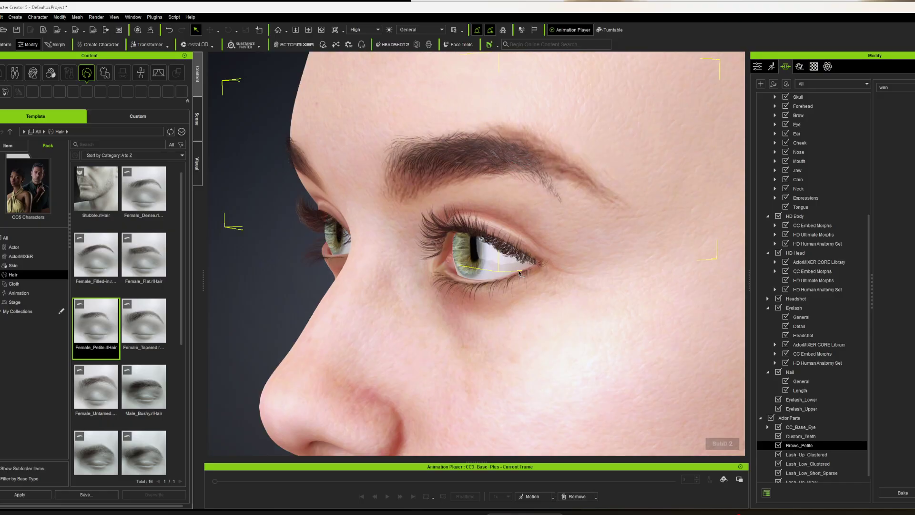
pyautogui.moveTo(519, 273)
pyautogui.mouseDown(button='right')
pyautogui.moveTo(582, 271)
pyautogui.moveTo(524, 281)
pyautogui.mouseUp(button='right')
pyautogui.scroll(-5, 474, 288)
pyautogui.moveTo(442, 340)
pyautogui.mouseDown(button='middle')
pyautogui.moveTo(483, 328)
pyautogui.moveTo(441, 349)
pyautogui.mouseUp(button='middle')
pyautogui.moveTo(441, 348); pyautogui.dragTo(498, 340, button='right')
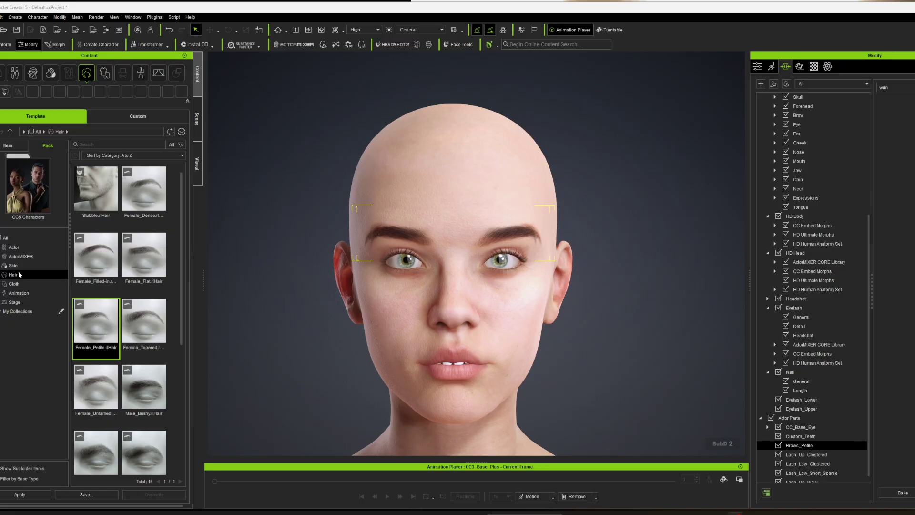
# Step: Apply the HD Neutral F_4K skin from the CC5 HD Textures pack, ignoring the head diffuse texture but not the head normal texture
pyautogui.click(14, 247)
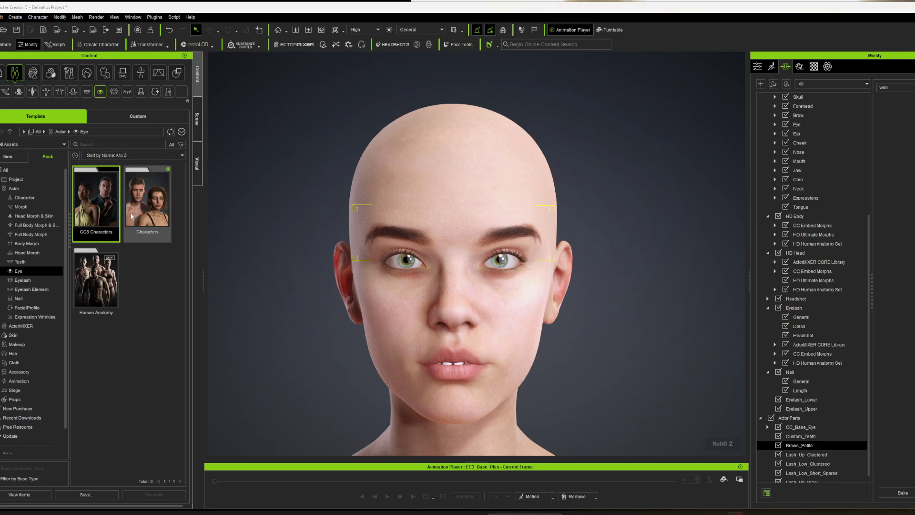
pyautogui.click(15, 170)
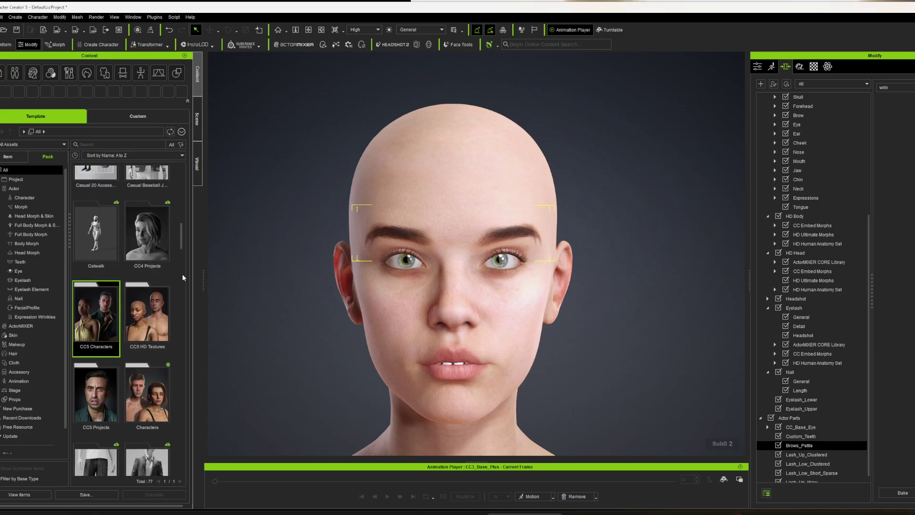
pyautogui.doubleClick(152, 324)
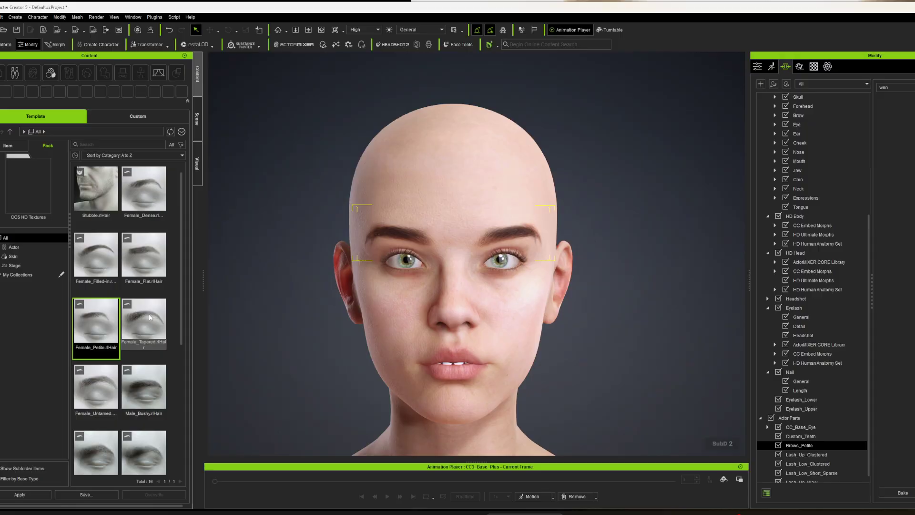
pyautogui.click(16, 258)
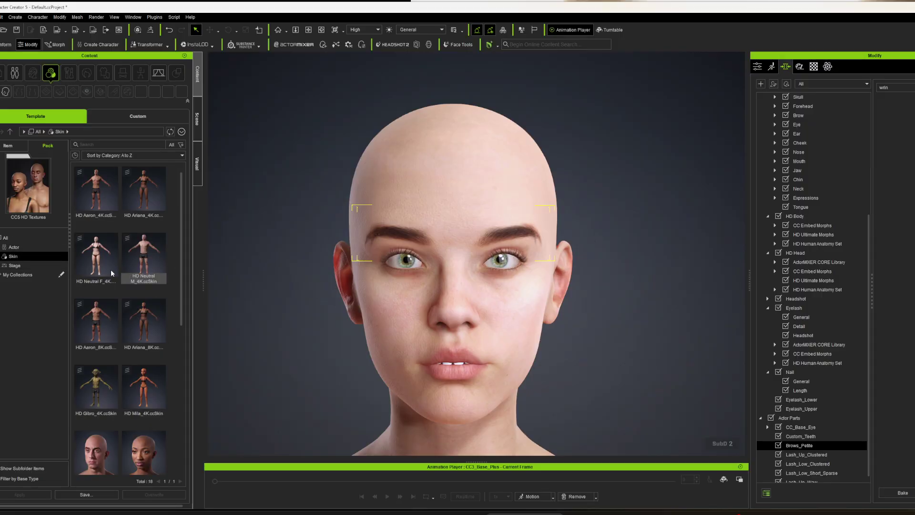
pyautogui.moveTo(95, 252); pyautogui.dragTo(507, 299)
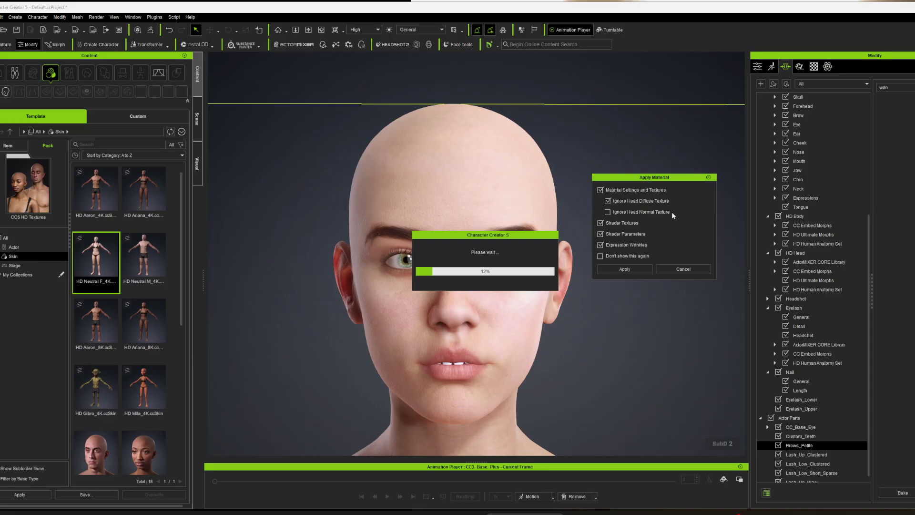
pyautogui.click(625, 269)
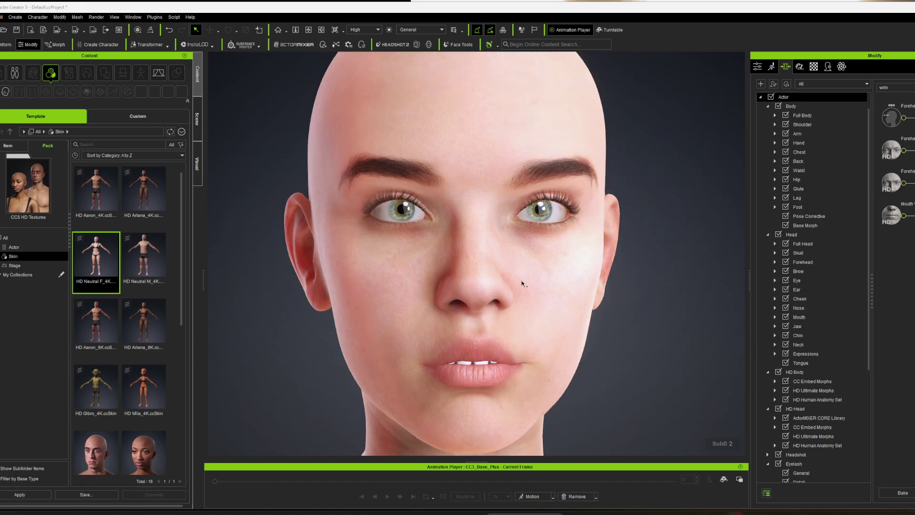
# Step: Inspect the new skin on the face, ears and neck from both sides and the front
pyautogui.moveTo(521, 282); pyautogui.dragTo(450, 280, button='right')
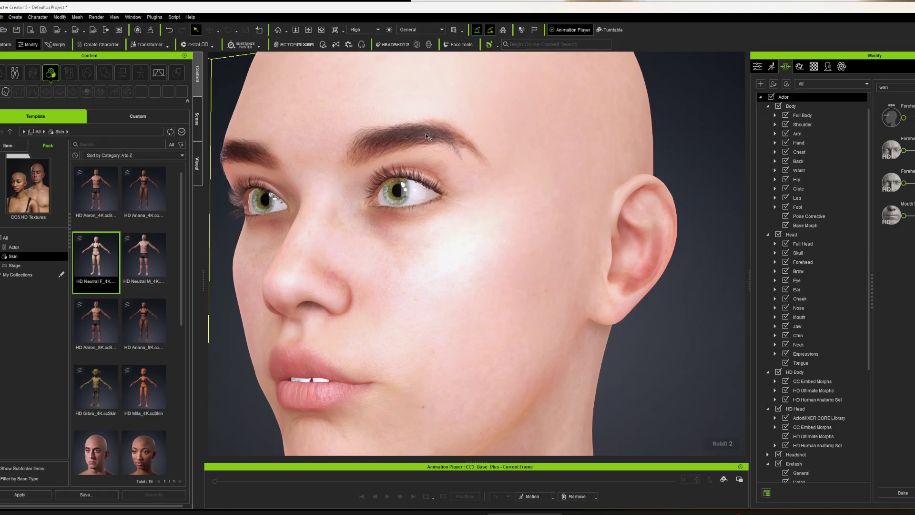
pyautogui.moveTo(372, 264); pyautogui.dragTo(497, 289, button='right')
pyautogui.moveTo(442, 315); pyautogui.dragTo(478, 271, button='right')
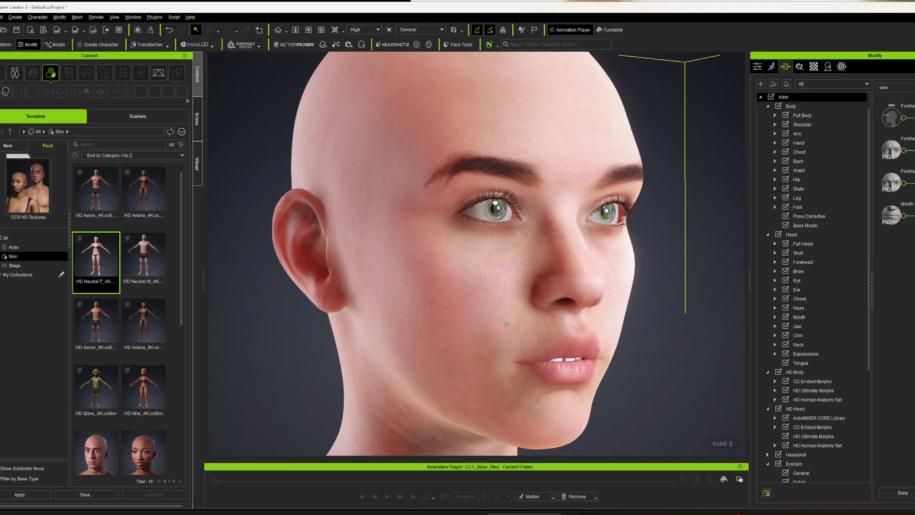
pyautogui.scroll(5, 479, 270)
pyautogui.moveTo(580, 284); pyautogui.dragTo(562, 261, button='middle')
pyautogui.scroll(-5, 562, 261)
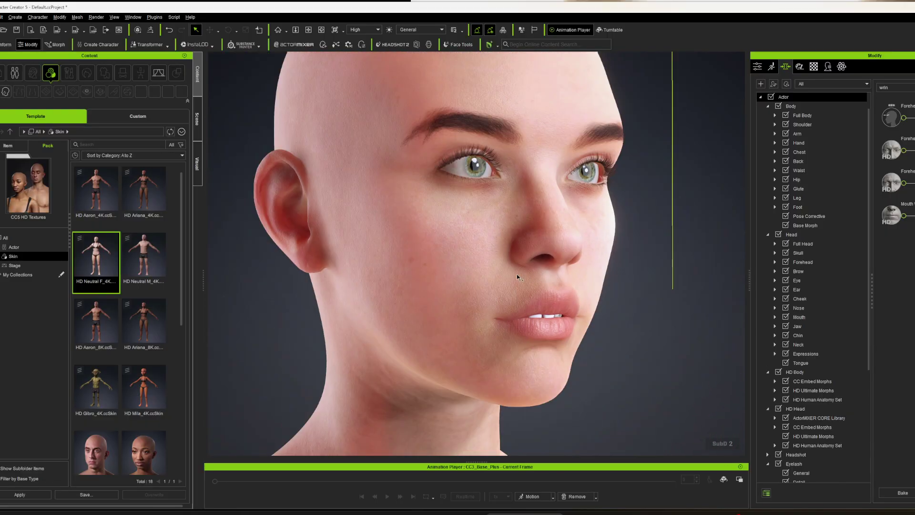
pyautogui.moveTo(519, 274); pyautogui.dragTo(478, 242, button='right')
pyautogui.moveTo(478, 242); pyautogui.dragTo(485, 304, button='middle')
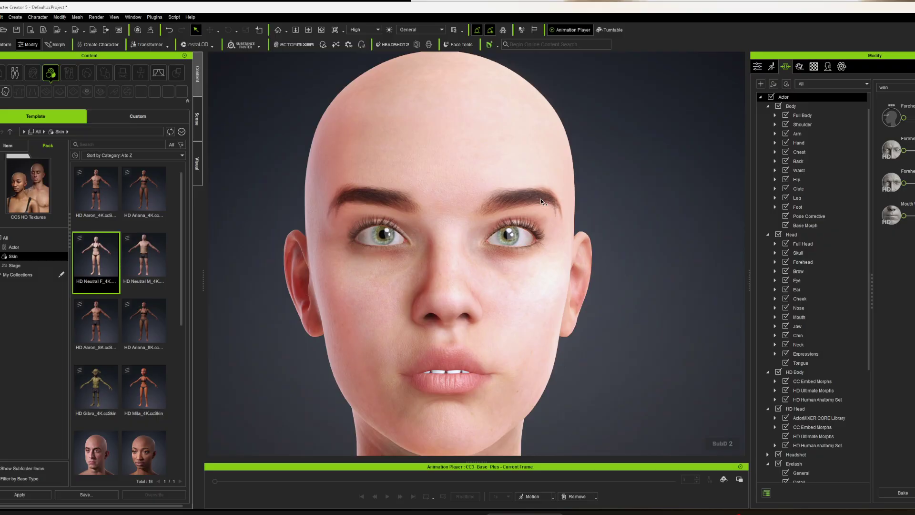
# Step: Save the Std_Skin_Head material's base color texture to a file and open Nomi_head.png in Photoshop
pyautogui.click(814, 67)
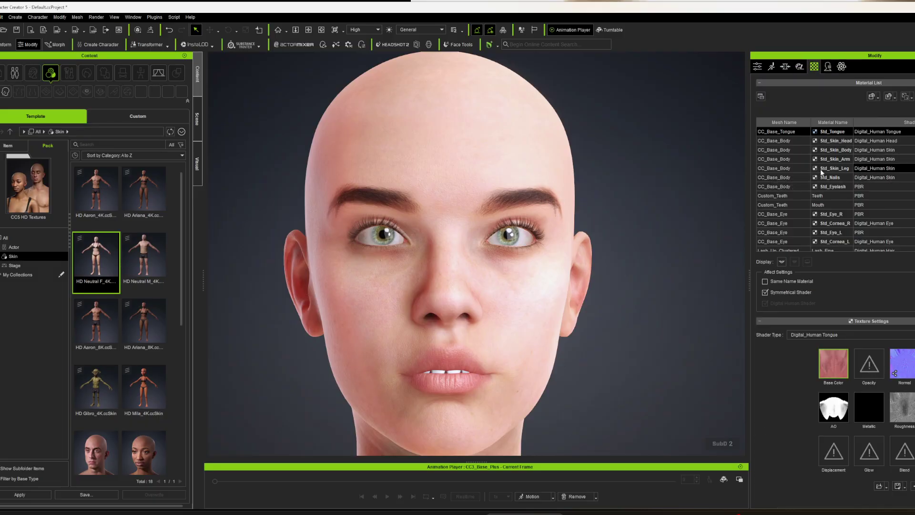
pyautogui.click(787, 142)
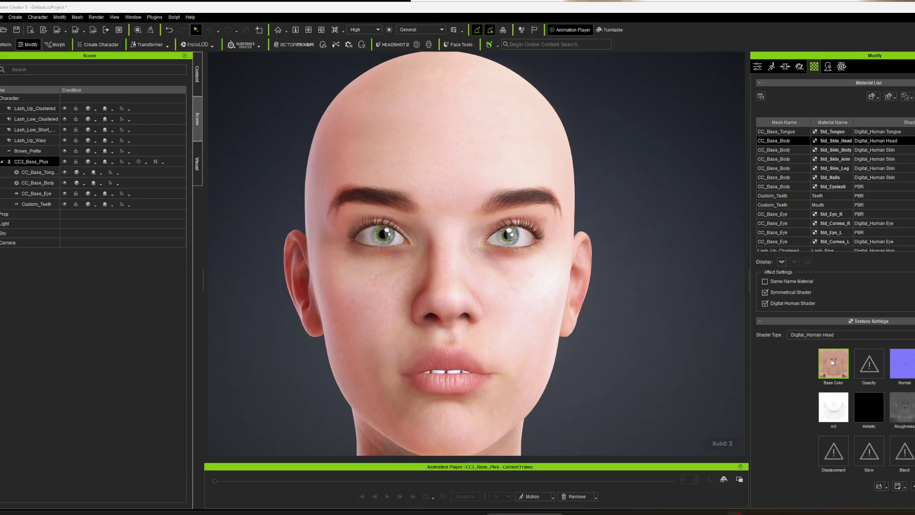
pyautogui.rightClick(833, 362)
pyautogui.moveTo(869, 366)
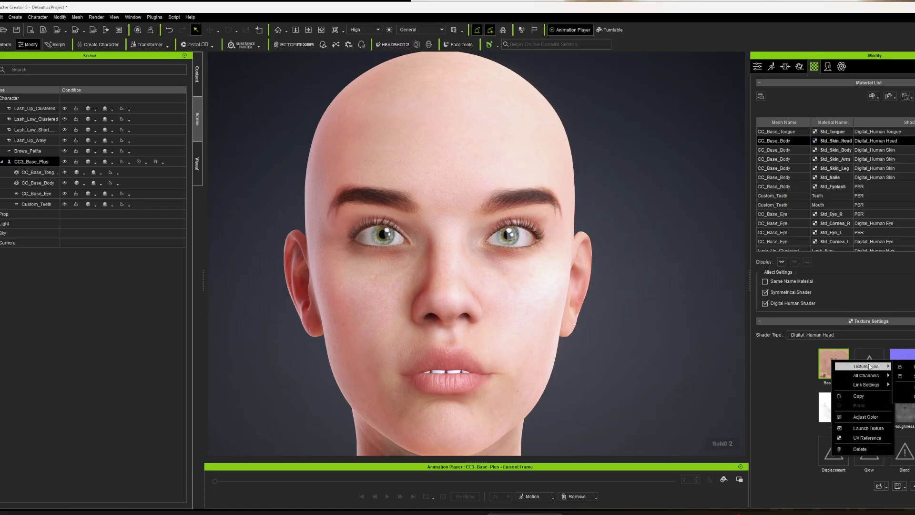
pyautogui.click(796, 401)
pyautogui.rightClick(829, 363)
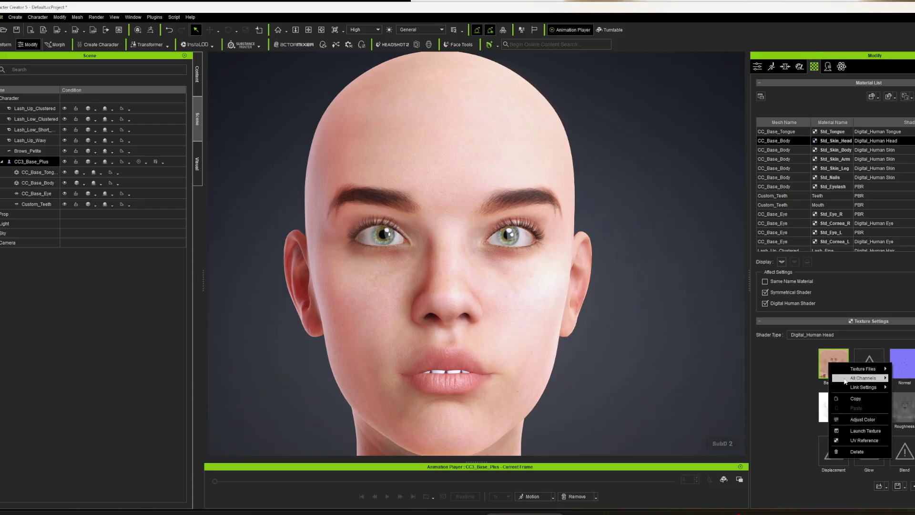
pyautogui.moveTo(868, 369)
pyautogui.click(902, 377)
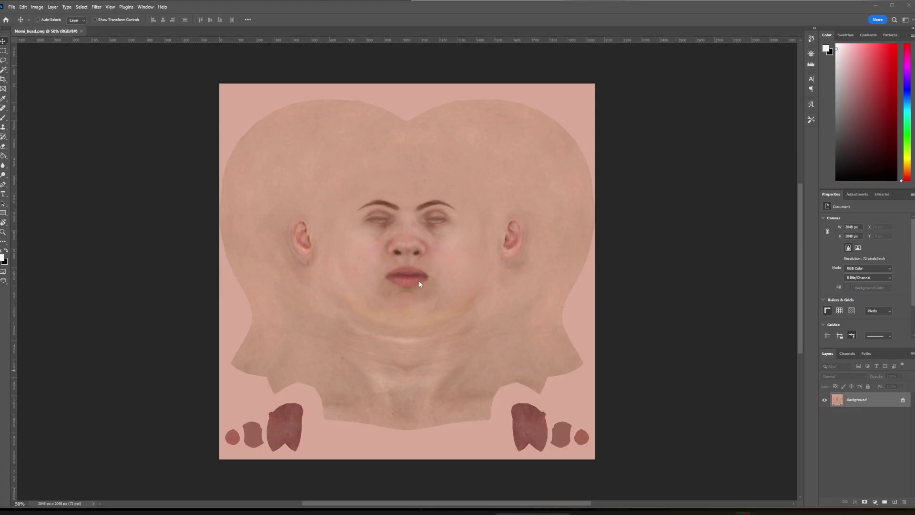
pyautogui.scroll(1, 453, 264)
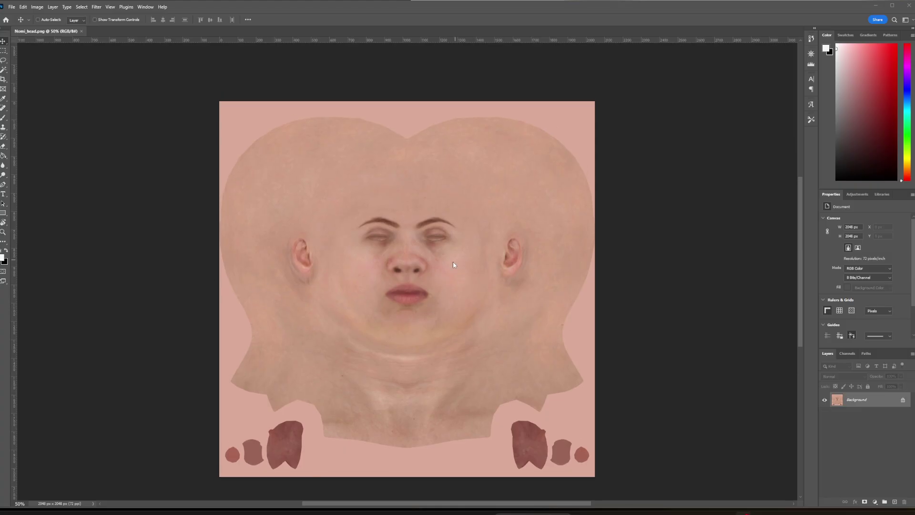
pyautogui.keyDown('alt'); pyautogui.scroll(8, 401, 266); pyautogui.keyUp('alt')
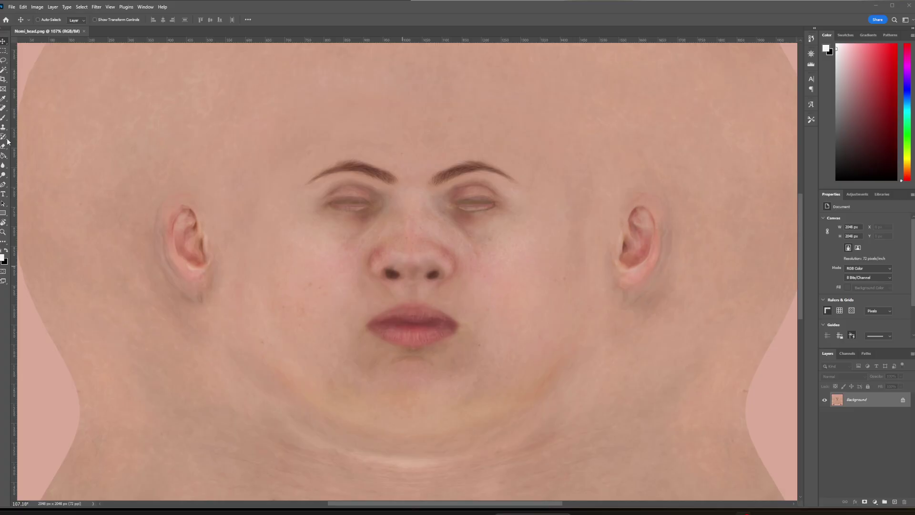
# Step: Switch to the Spot Healing Brush for retouching the eyebrows on the head texture
pyautogui.click(4, 108)
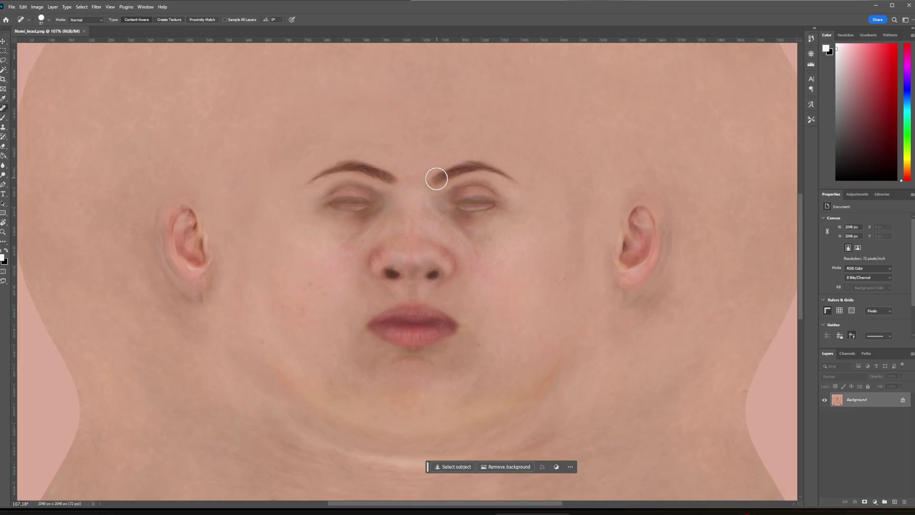
pyautogui.moveTo(434, 176)
pyautogui.mouseDown()
pyautogui.moveTo(465, 168)
pyautogui.moveTo(521, 180)
pyautogui.mouseUp()
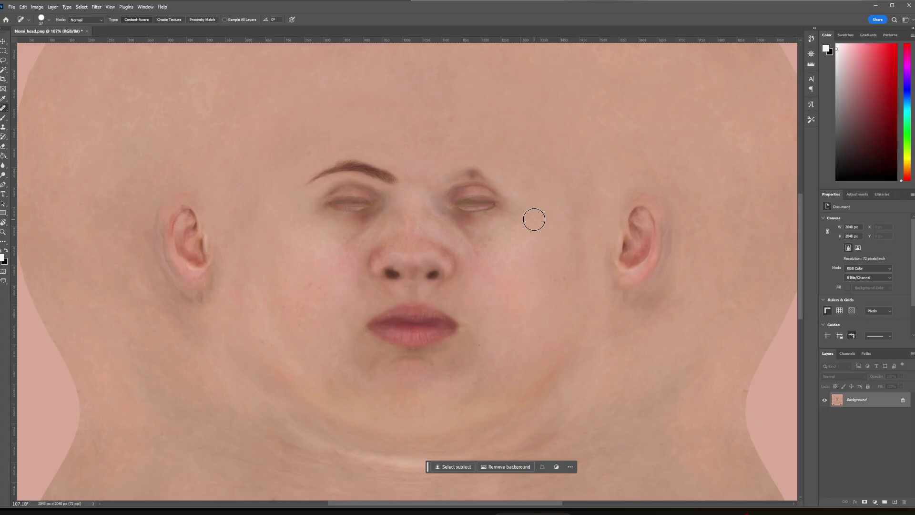
pyautogui.moveTo(465, 170); pyautogui.dragTo(481, 171)
pyautogui.hotkey('ctrl', 'z')
pyautogui.hotkey('ctrl', 'z')
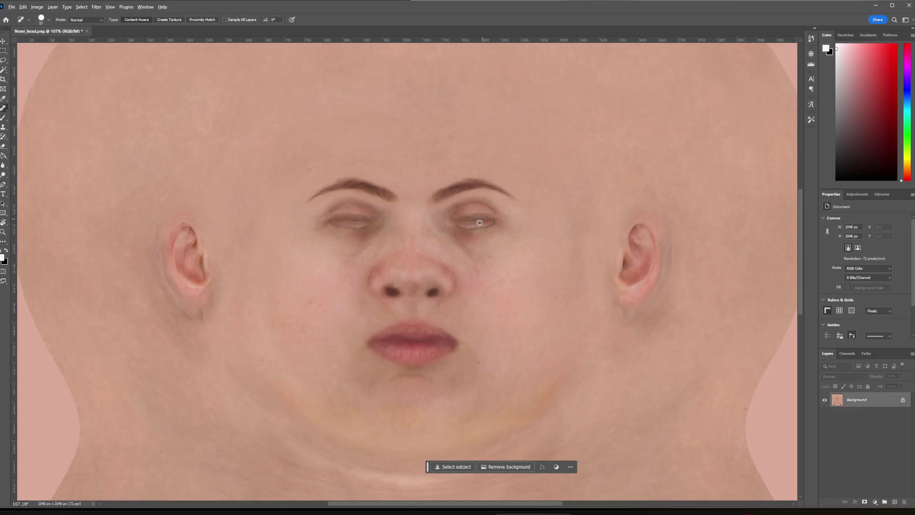
# Step: Set the healing brush to 34 px and paint out the right-hand eyebrow of the head texture, including its leftover hairs
pyautogui.keyDown('alt'); pyautogui.scroll(5, 485, 194); pyautogui.keyUp('alt')
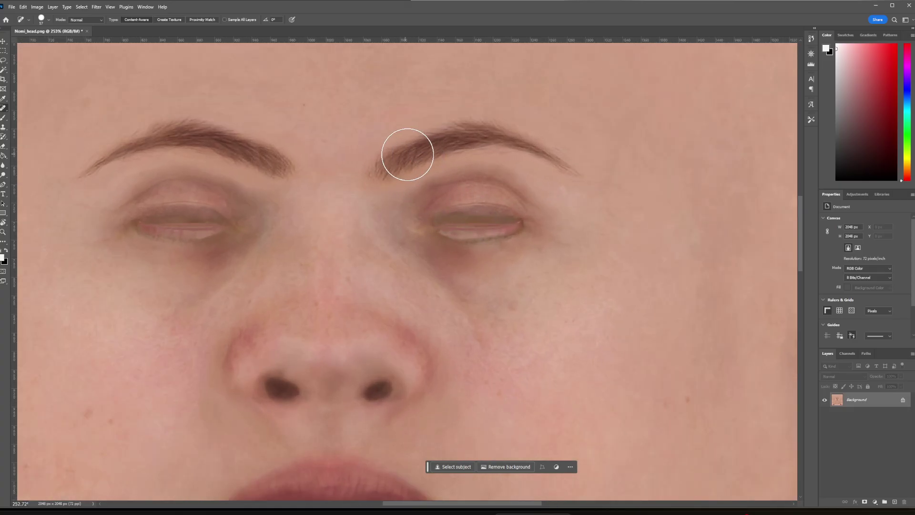
pyautogui.rightClick(412, 154)
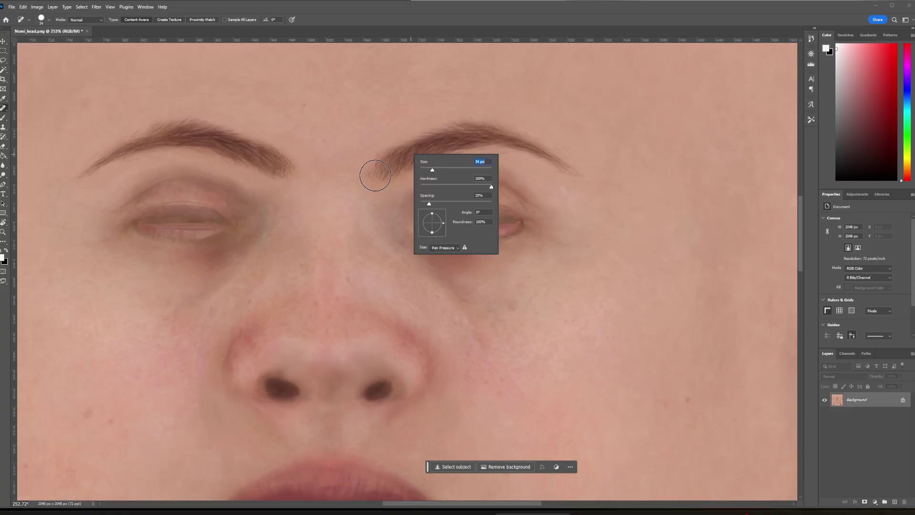
pyautogui.moveTo(372, 174)
pyautogui.mouseDown()
pyautogui.moveTo(482, 135)
pyautogui.moveTo(571, 171)
pyautogui.mouseUp()
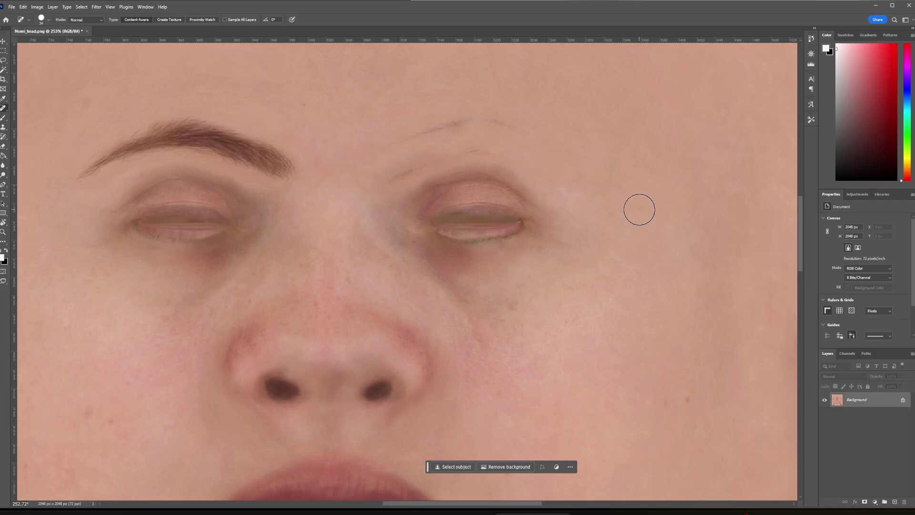
pyautogui.moveTo(386, 169)
pyautogui.mouseDown()
pyautogui.moveTo(444, 152)
pyautogui.moveTo(530, 150)
pyautogui.mouseUp()
pyautogui.moveTo(398, 135); pyautogui.dragTo(512, 124)
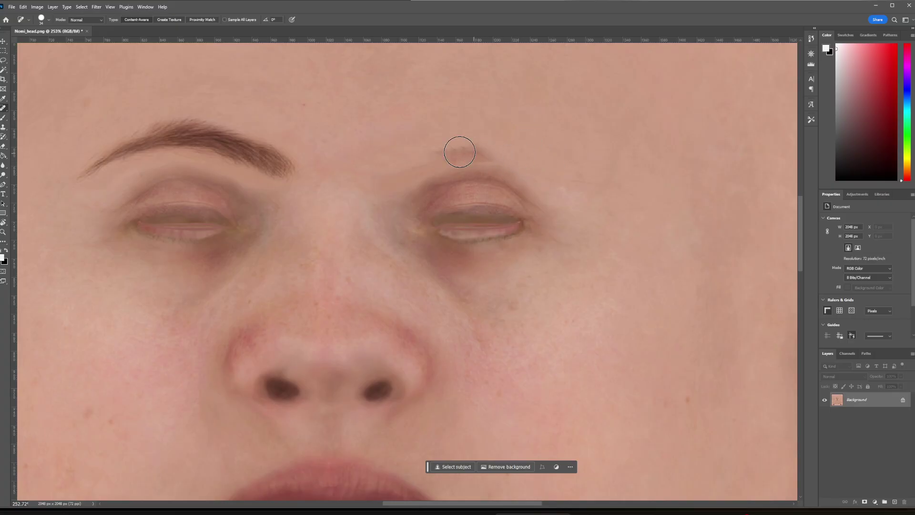
pyautogui.moveTo(457, 147)
pyautogui.mouseDown()
pyautogui.moveTo(486, 152)
pyautogui.moveTo(463, 147)
pyautogui.mouseUp()
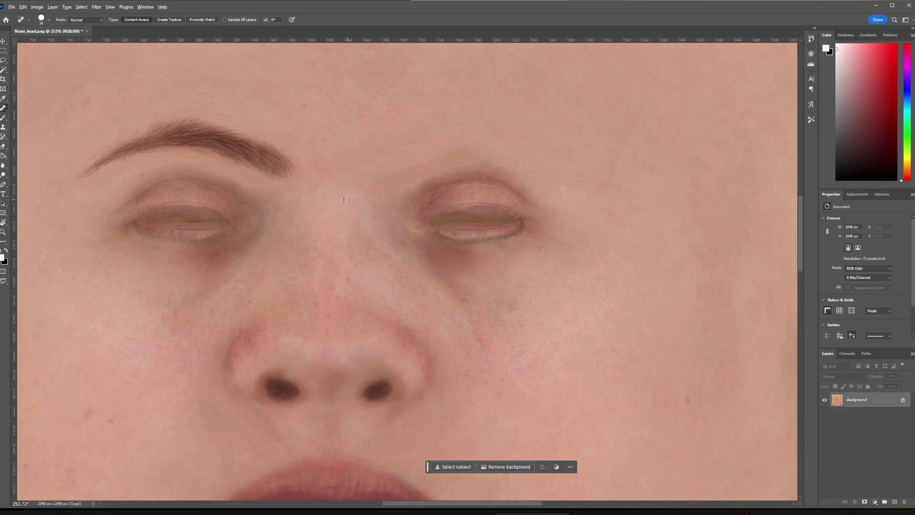
# Step: Paint out the left-hand eyebrow of the head texture with the Spot Healing Brush
pyautogui.keyDown('alt'); pyautogui.click(550, 230); pyautogui.keyUp('alt')
pyautogui.click(488, 195)
pyautogui.moveTo(317, 212); pyautogui.dragTo(564, 238)
pyautogui.moveTo(374, 217)
pyautogui.mouseDown()
pyautogui.moveTo(459, 178)
pyautogui.moveTo(583, 215)
pyautogui.moveTo(522, 195)
pyautogui.moveTo(449, 191)
pyautogui.mouseUp()
pyautogui.click(566, 210)
pyautogui.moveTo(503, 166); pyautogui.dragTo(461, 171)
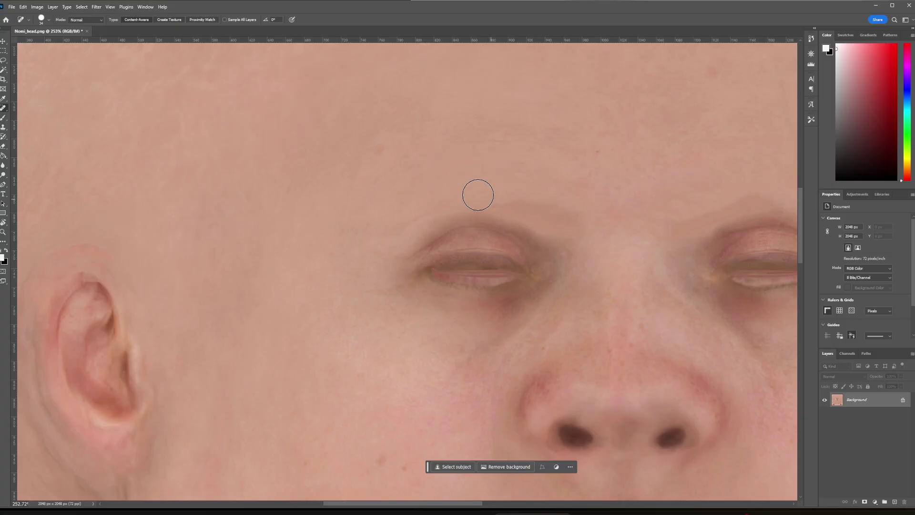
pyautogui.click(409, 184)
pyautogui.click(513, 199)
# Step: Heal the remaining eyebrow traces and uneven skin above both eyes of the head texture
pyautogui.moveTo(641, 319); pyautogui.dragTo(484, 300)
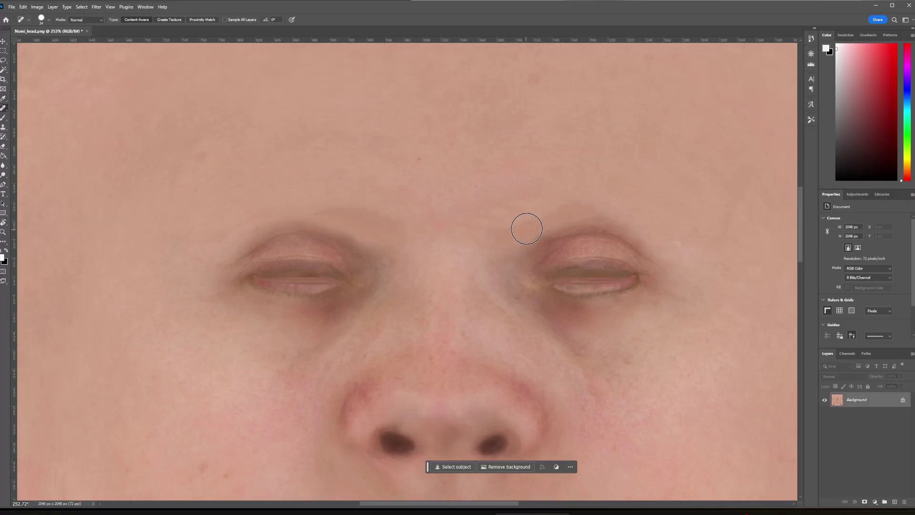
pyautogui.moveTo(538, 204); pyautogui.dragTo(587, 201)
pyautogui.moveTo(513, 213); pyautogui.dragTo(615, 209)
pyautogui.moveTo(323, 208); pyautogui.dragTo(269, 210)
pyautogui.moveTo(324, 204); pyautogui.dragTo(350, 208)
pyautogui.moveTo(257, 210); pyautogui.dragTo(309, 210)
pyautogui.click(290, 207)
pyautogui.click(624, 211)
# Step: Save the retouched texture as a new PNG named Nomi_headNoBrows with the smallest file size option
pyautogui.hotkey('ctrl', 'shift', 's')
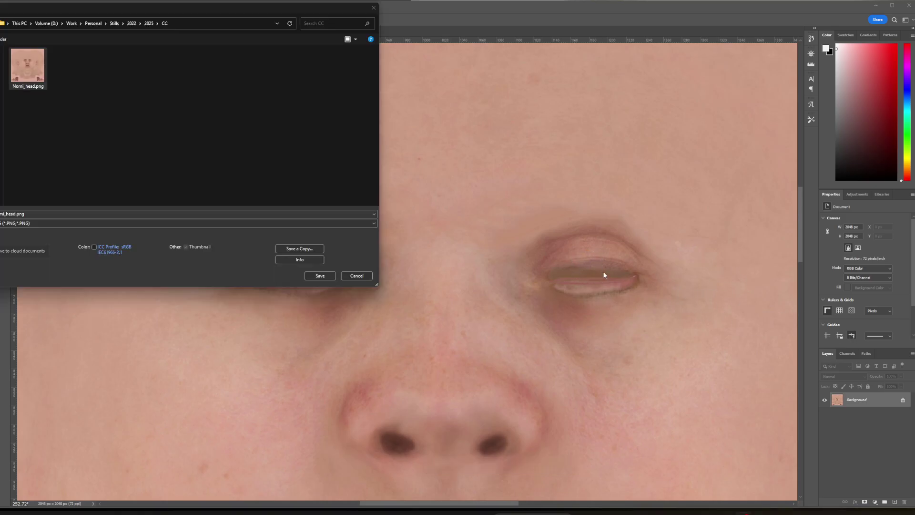
pyautogui.doubleClick(32, 73)
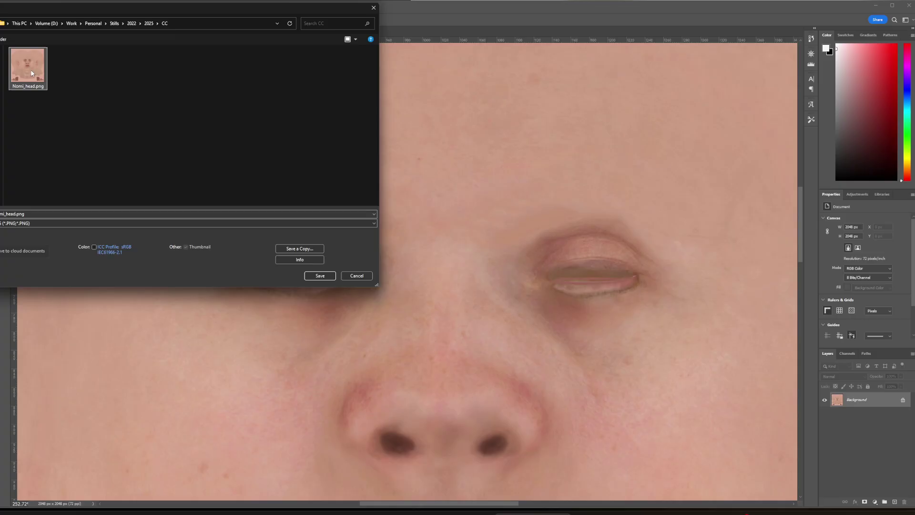
pyautogui.click(851, 260)
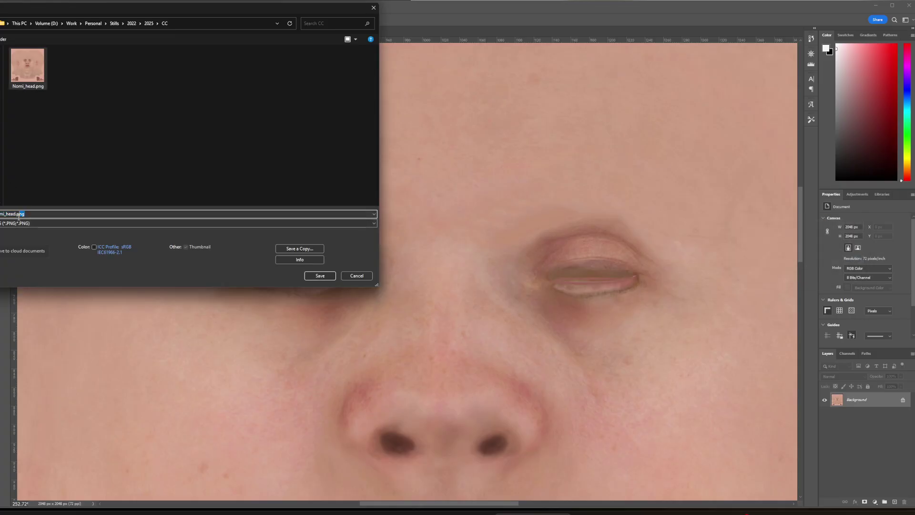
pyautogui.write('NoBrows')
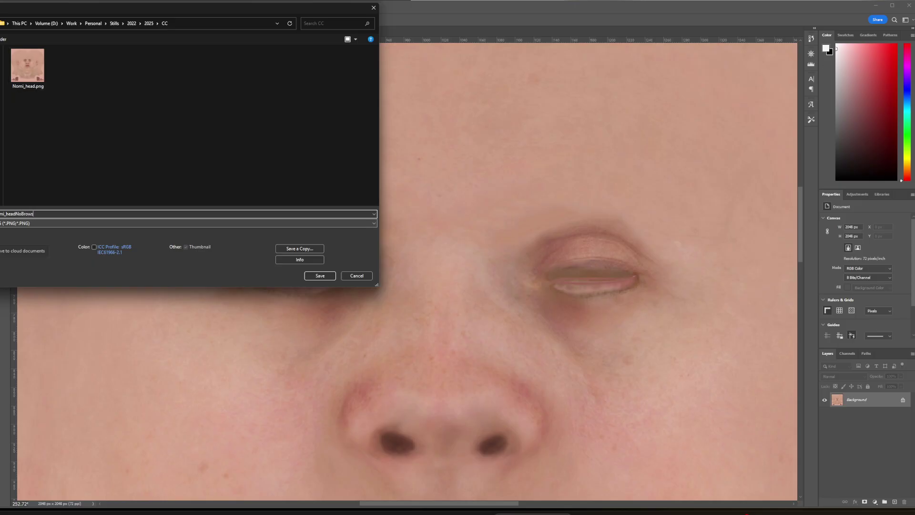
pyautogui.press('Return')
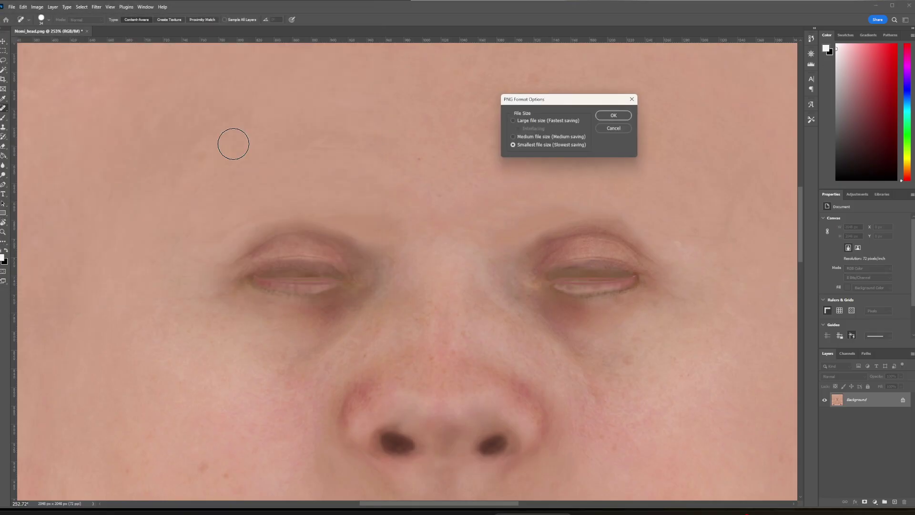
pyautogui.click(614, 116)
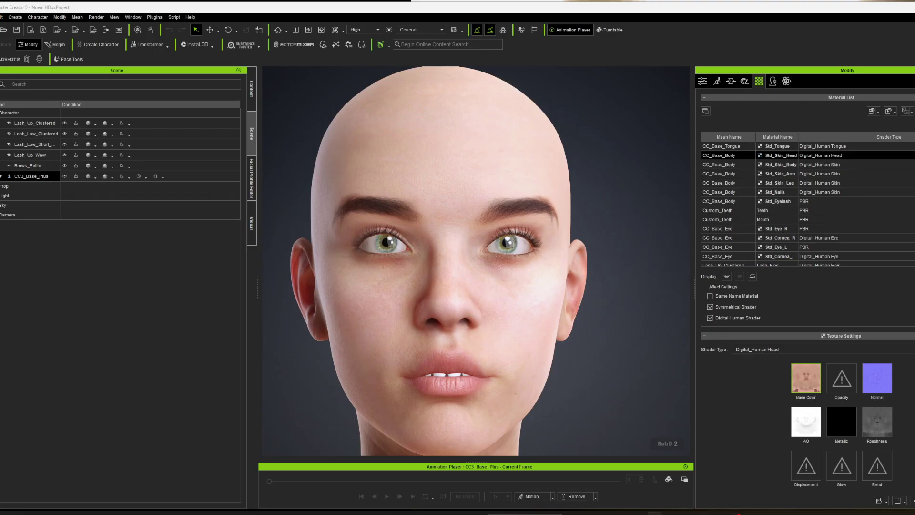
# Step: In Character Creator, load the browless head texture as the Std_Skin_Head base color and check the face
pyautogui.moveTo(914, 362); pyautogui.dragTo(808, 387)
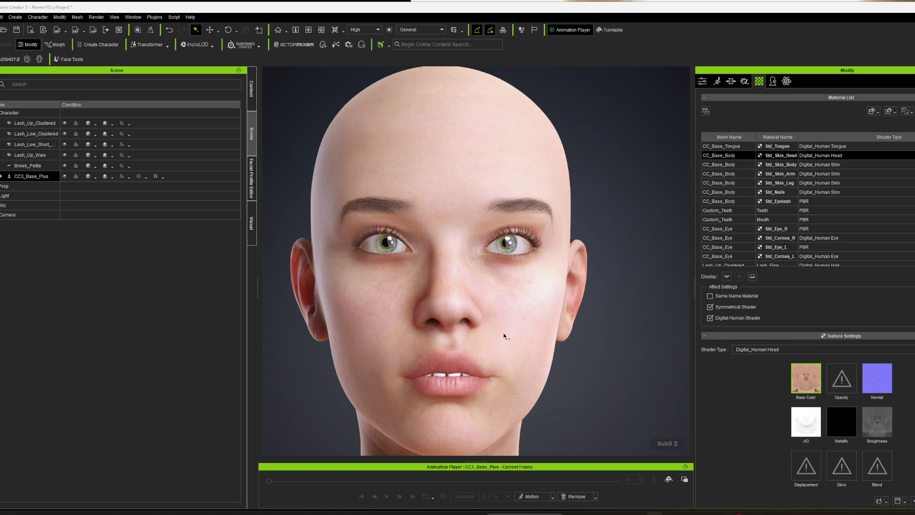
pyautogui.moveTo(503, 336); pyautogui.dragTo(516, 367, button='right')
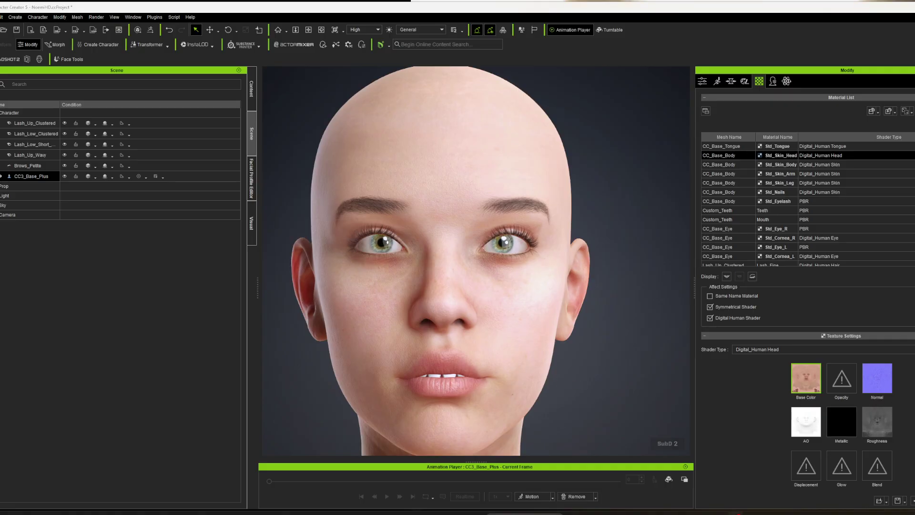
# Step: Add the Eye Occlusion and Tear Line eye elements to CC3_Base_Plus and check the eyes close up
pyautogui.press('Right')
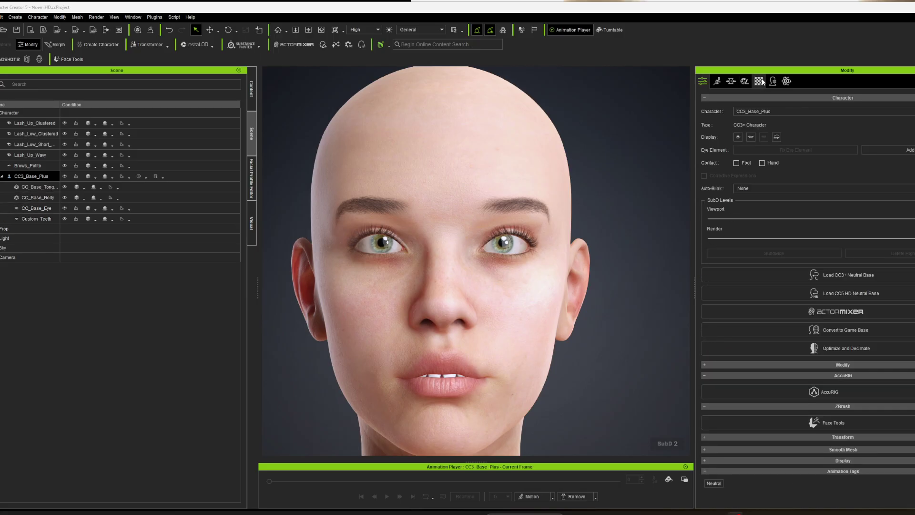
pyautogui.click(761, 81)
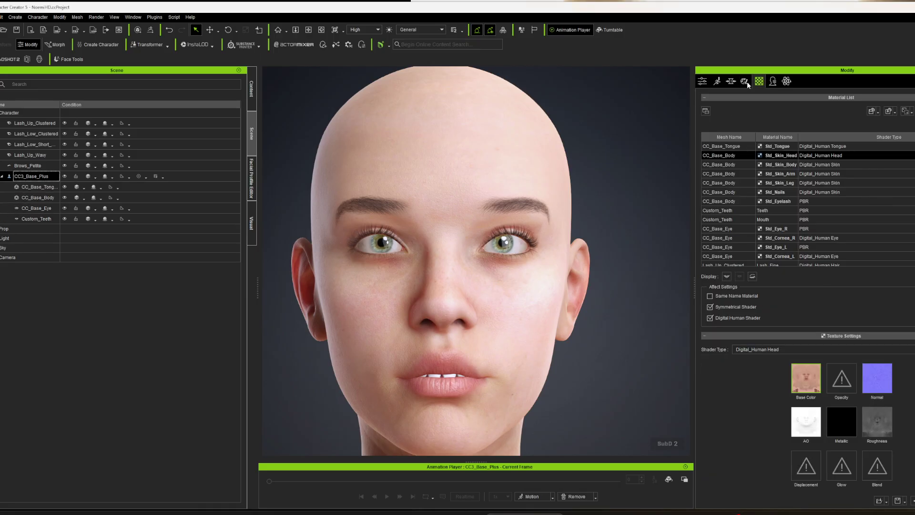
pyautogui.click(702, 82)
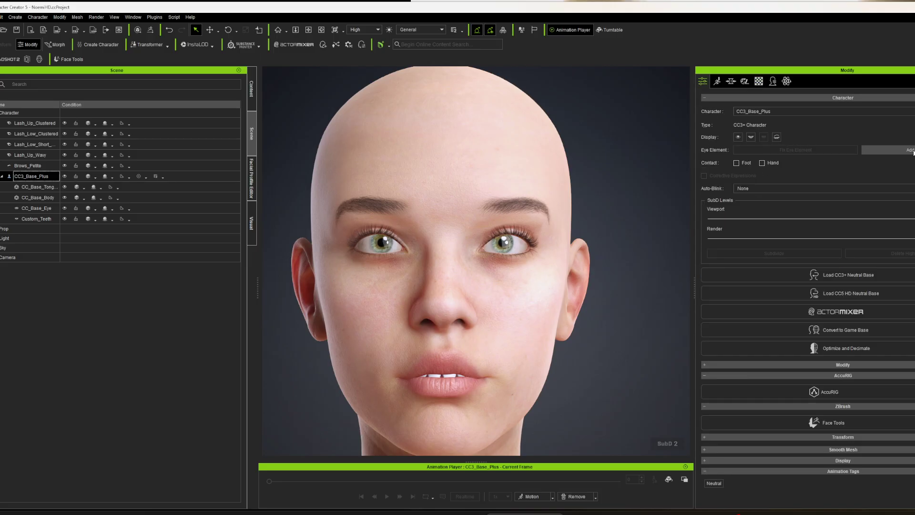
pyautogui.click(910, 149)
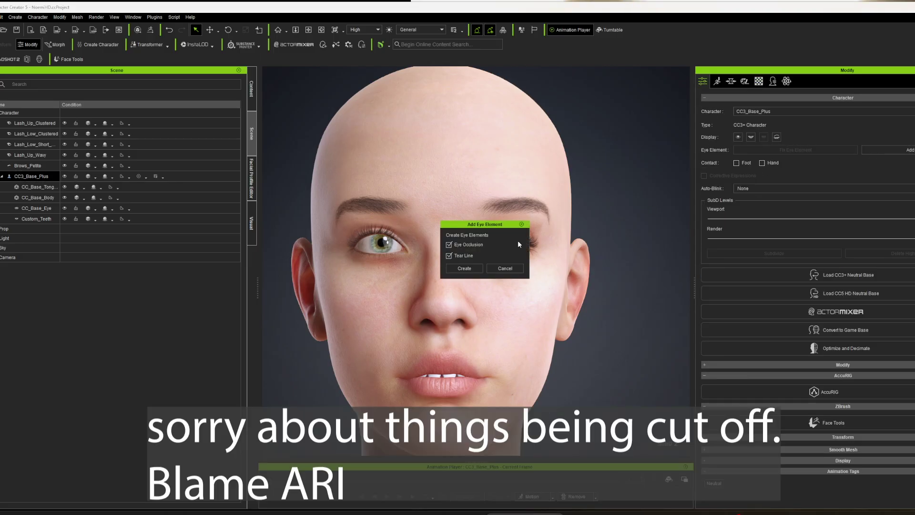
pyautogui.click(464, 268)
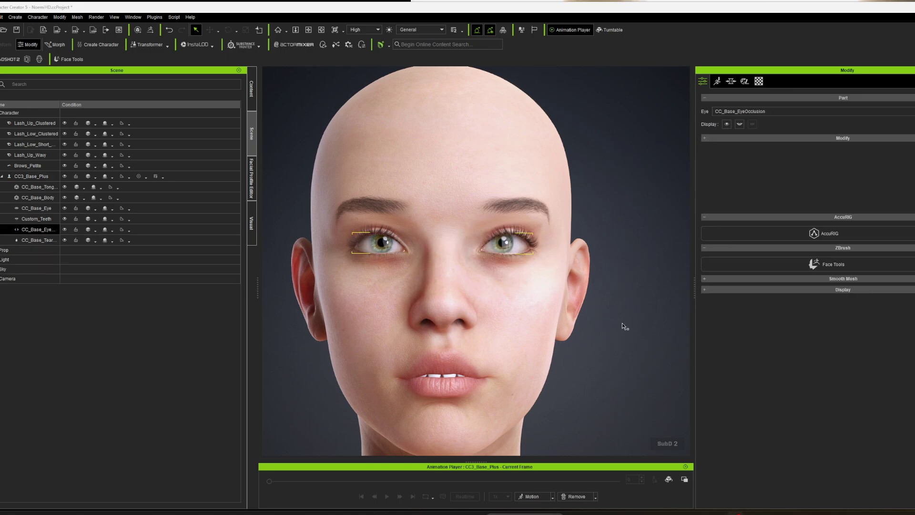
pyautogui.scroll(3, 595, 248)
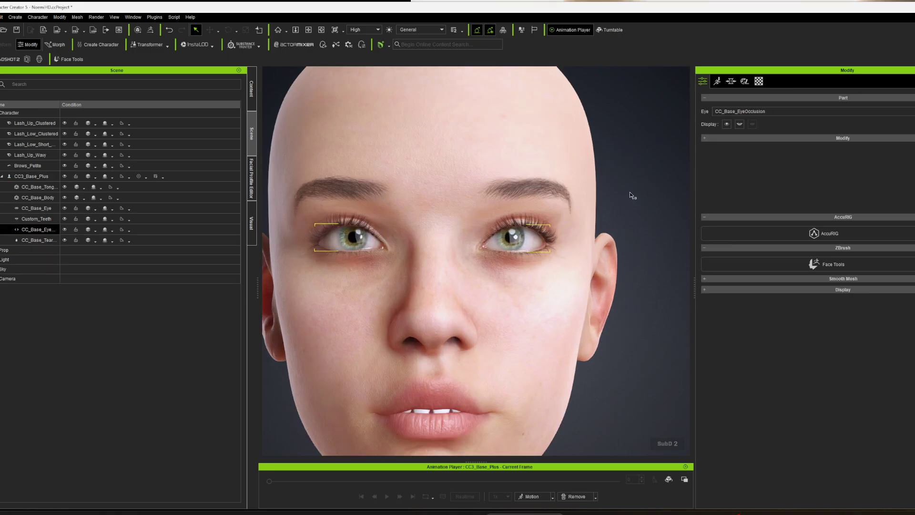
pyautogui.click(621, 266)
pyautogui.scroll(2, 421, 321)
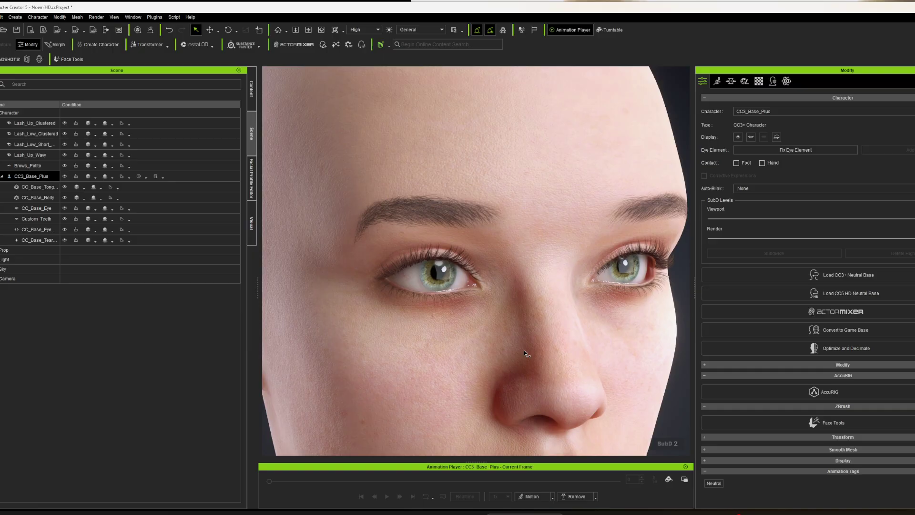
pyautogui.scroll(-1, 464, 324)
pyautogui.moveTo(464, 324); pyautogui.dragTo(373, 359, button='right')
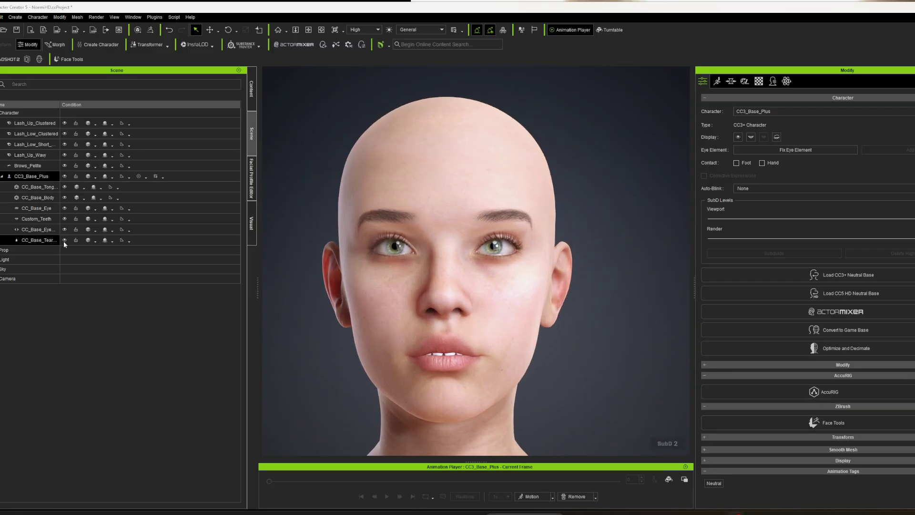
# Step: Open the Tear Line shader settings of CC_Base_TearLine and examine them alongside a close-up of the eyes
pyautogui.click(36, 242)
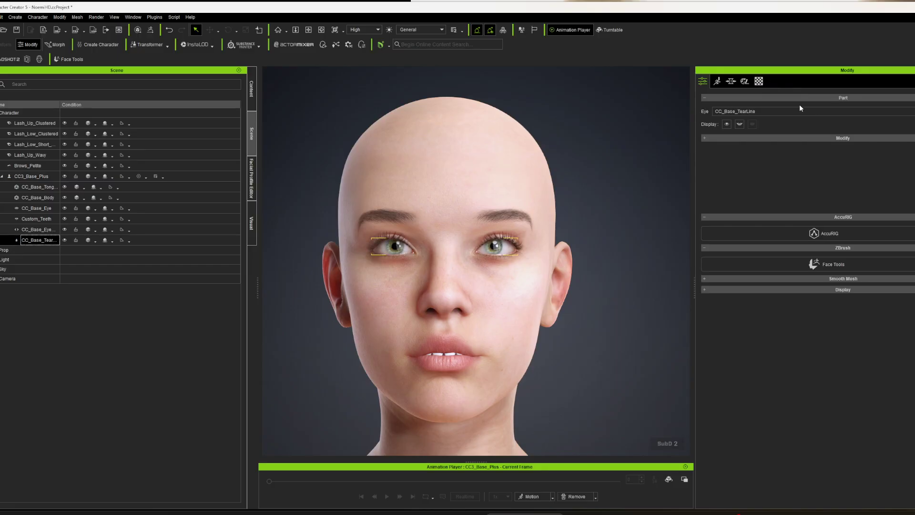
pyautogui.click(758, 81)
pyautogui.scroll(-5, 886, 271)
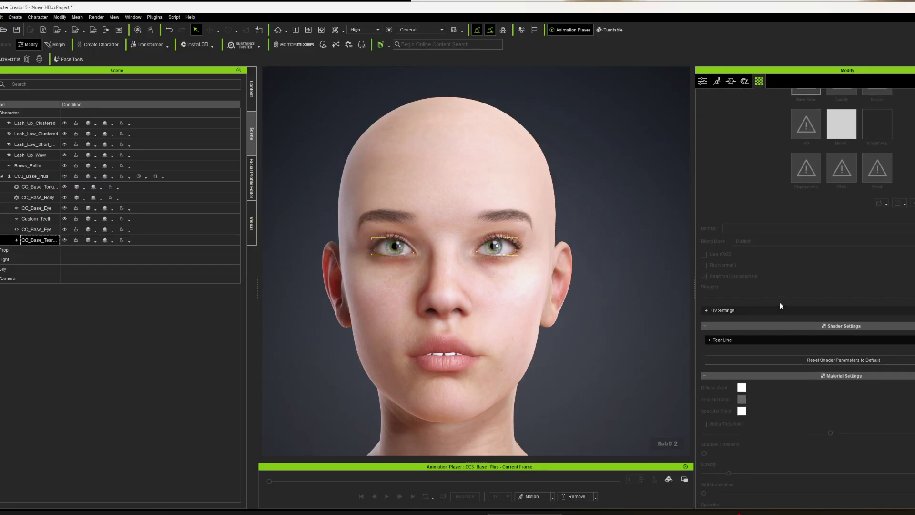
pyautogui.click(708, 273)
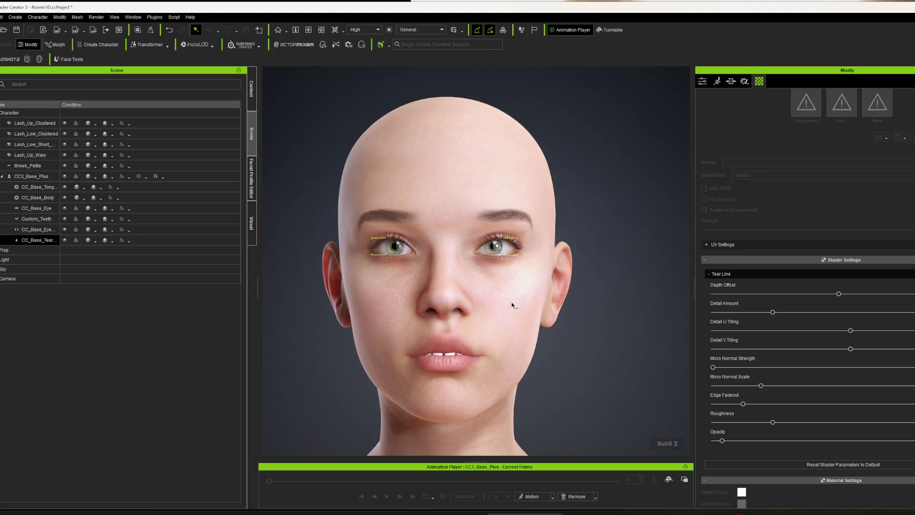
pyautogui.scroll(5, 512, 305)
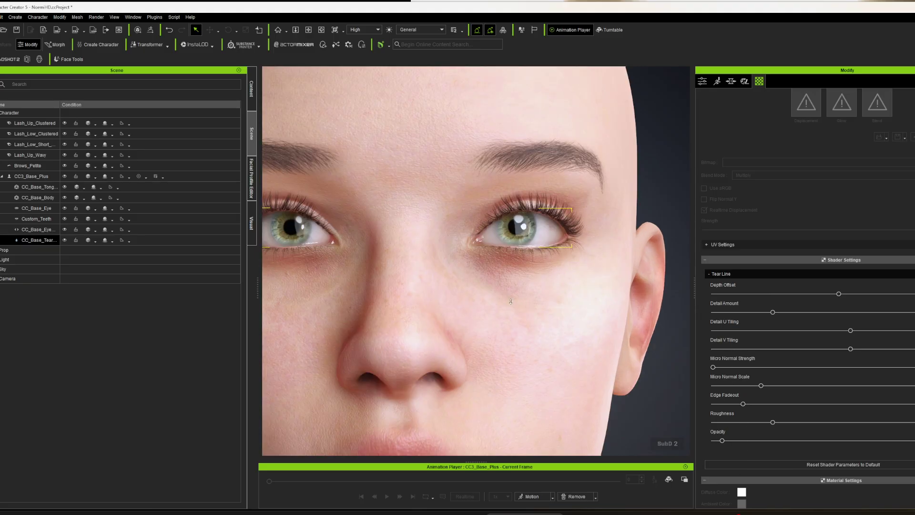
pyautogui.scroll(-5, 510, 301)
# Step: Examine the Blur shader settings of CC_Base_EyeOcclusion and view the eye up close
pyautogui.click(38, 229)
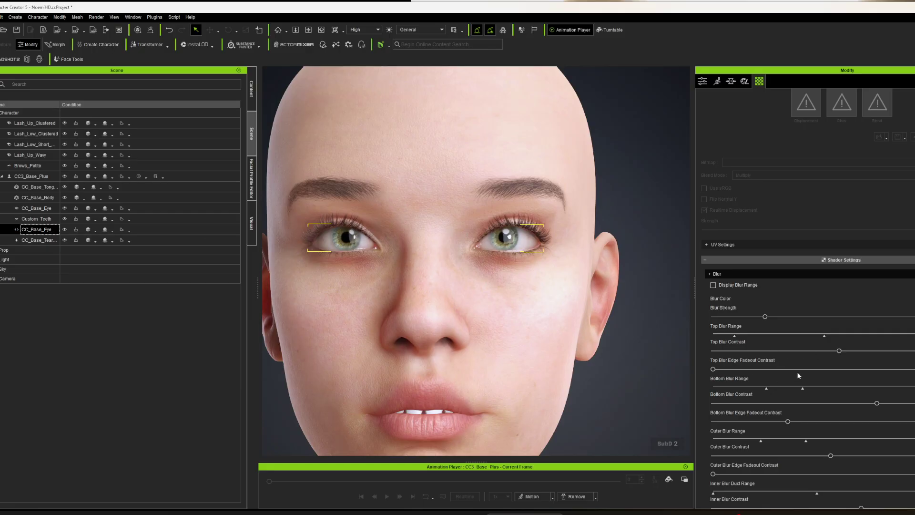
pyautogui.scroll(-2, 820, 332)
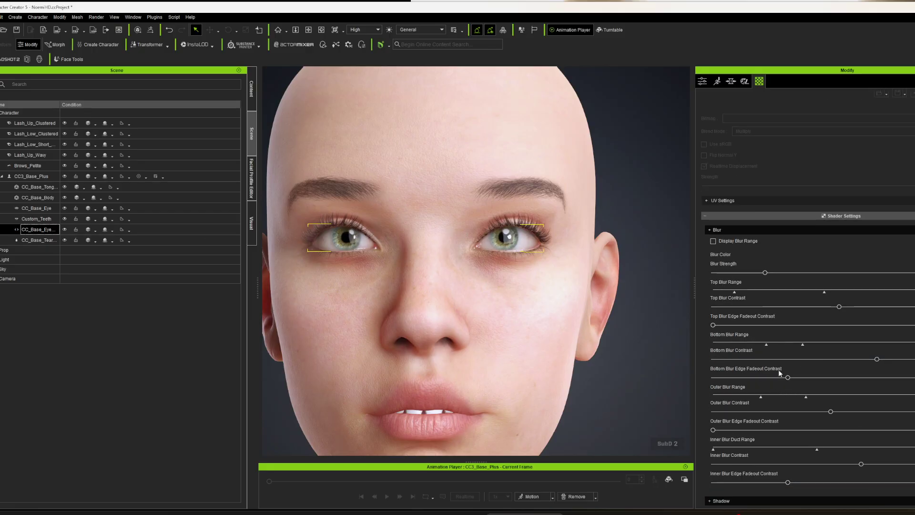
pyautogui.scroll(-3, 817, 375)
pyautogui.scroll(-3, 817, 375)
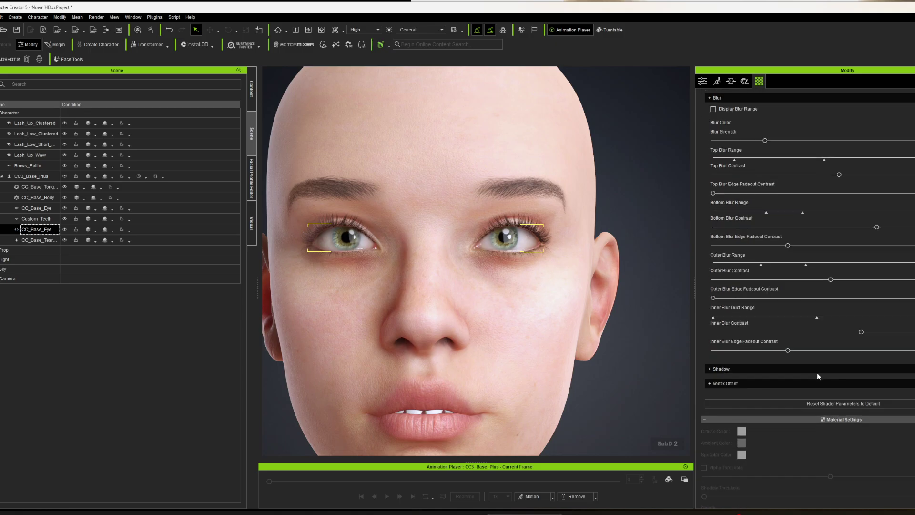
pyautogui.scroll(4, 816, 372)
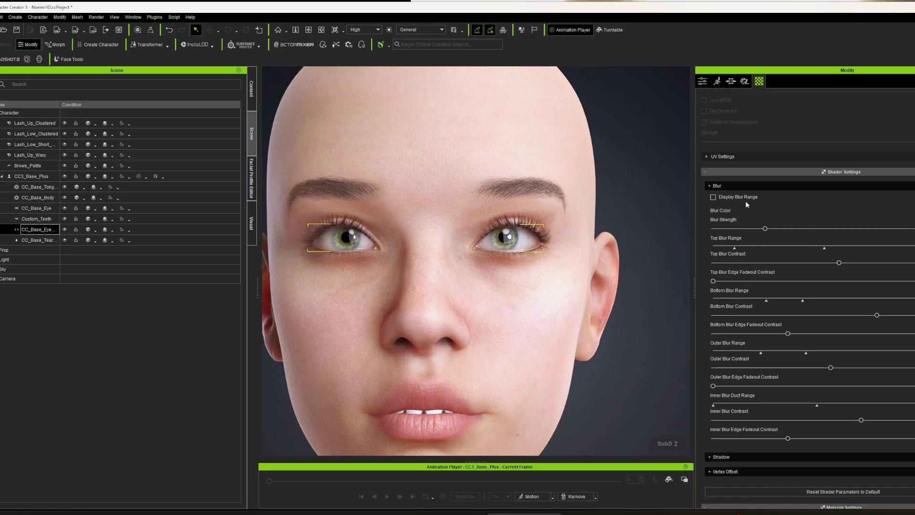
pyautogui.scroll(3, 543, 275)
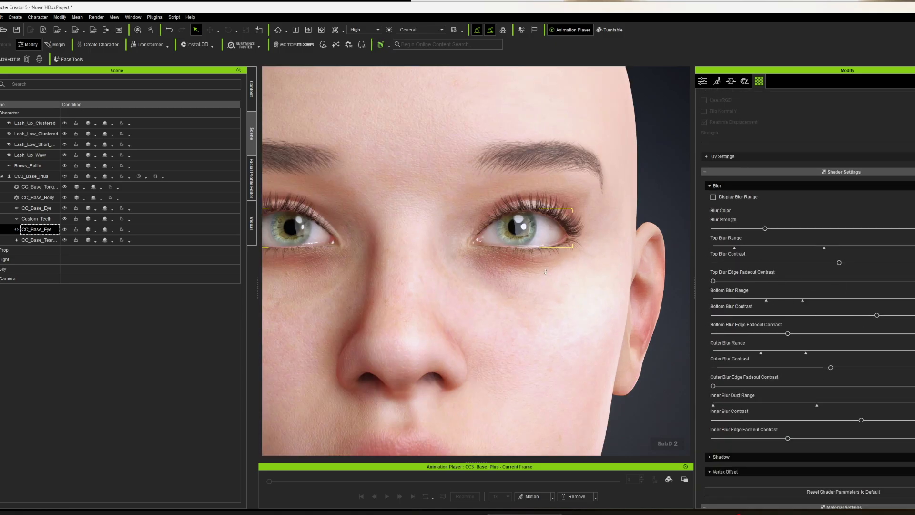
# Step: Frame the whole head and open the Skin presets of the Realistic Human Skin pack in the template library
pyautogui.scroll(-3, 544, 274)
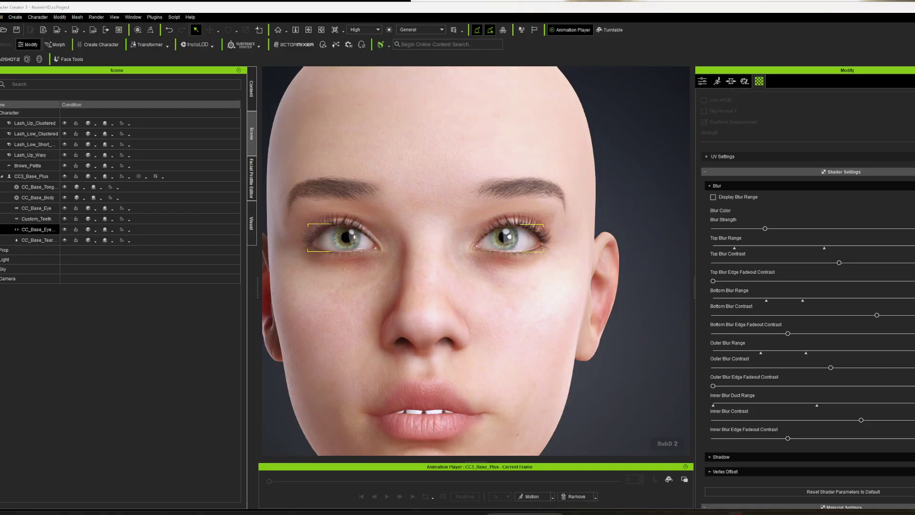
pyautogui.scroll(-3, 461, 306)
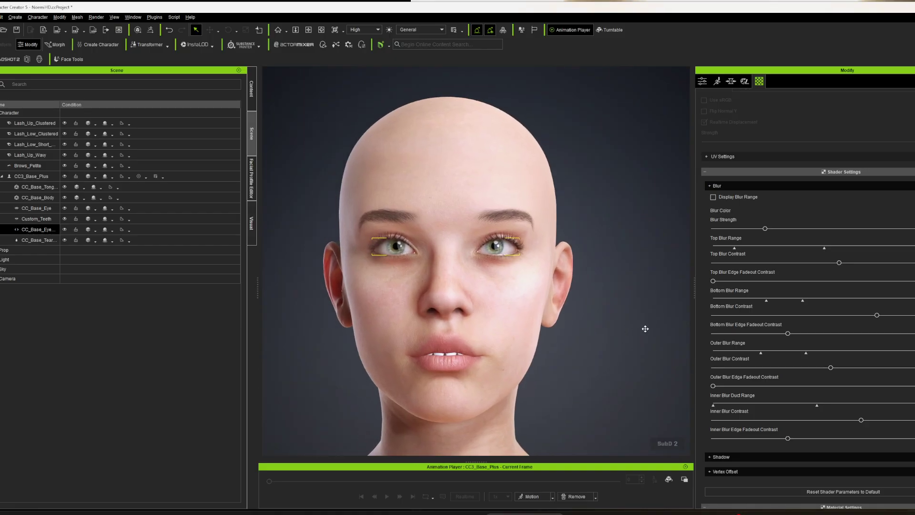
pyautogui.click(252, 90)
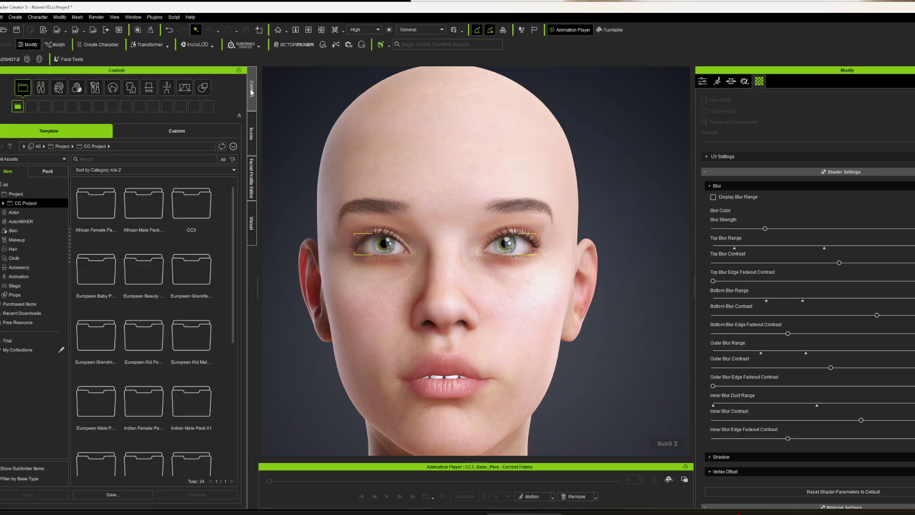
pyautogui.click(28, 184)
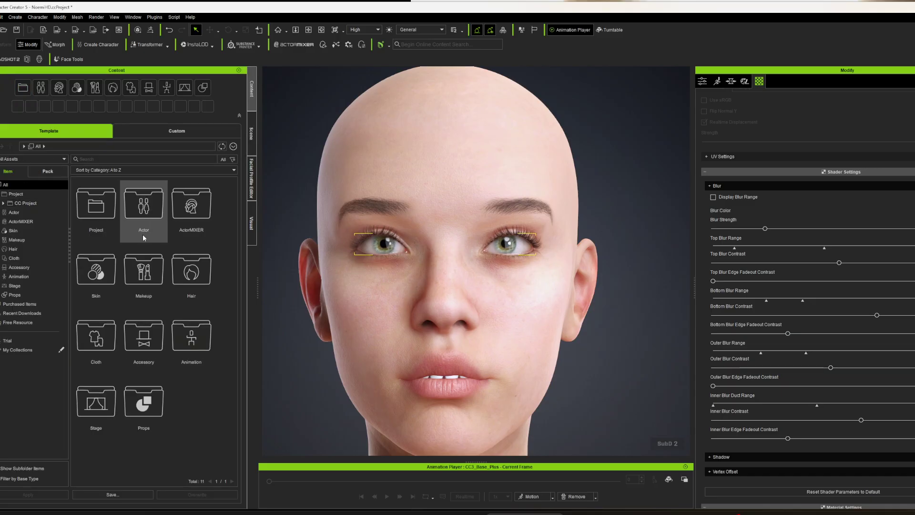
pyautogui.click(47, 171)
pyautogui.moveTo(234, 208); pyautogui.dragTo(222, 384)
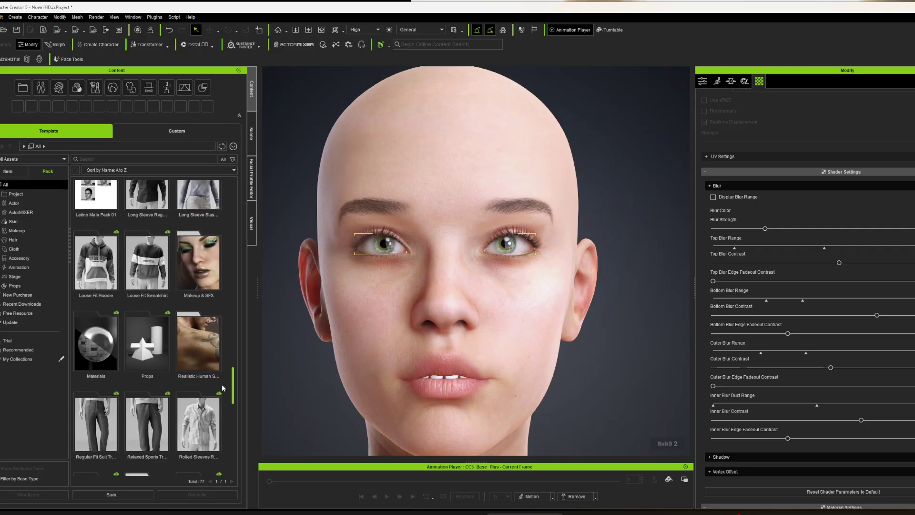
pyautogui.doubleClick(190, 348)
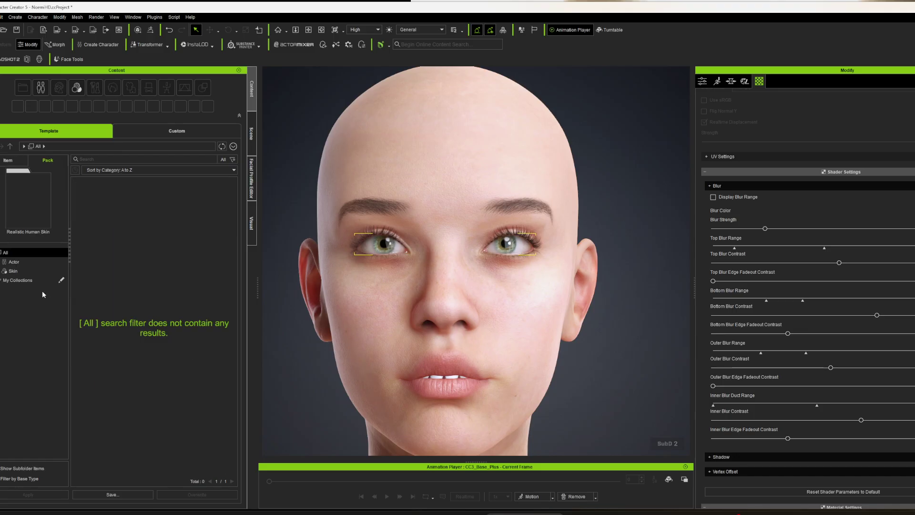
pyautogui.click(13, 270)
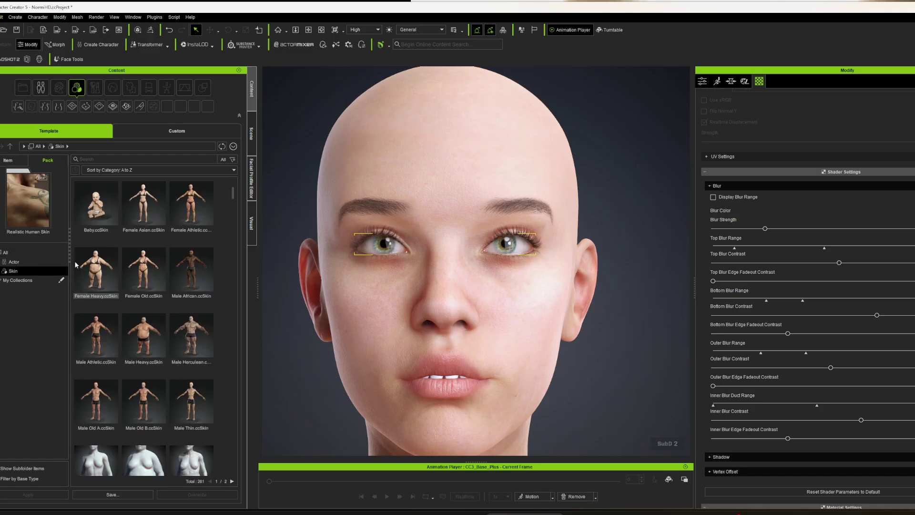
# Step: Browse the Realistic Human Skin pack's Normal Effects and Skin Details presets
pyautogui.scroll(-1, 154, 350)
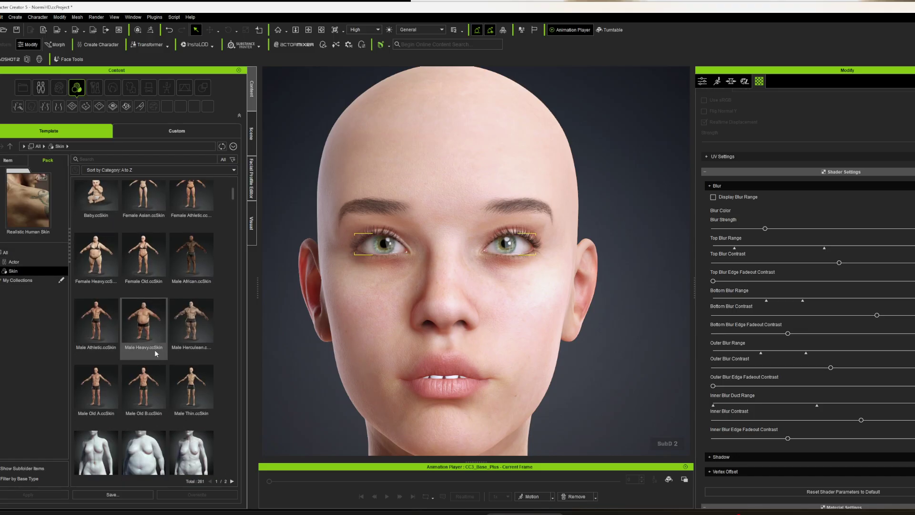
pyautogui.click(6, 271)
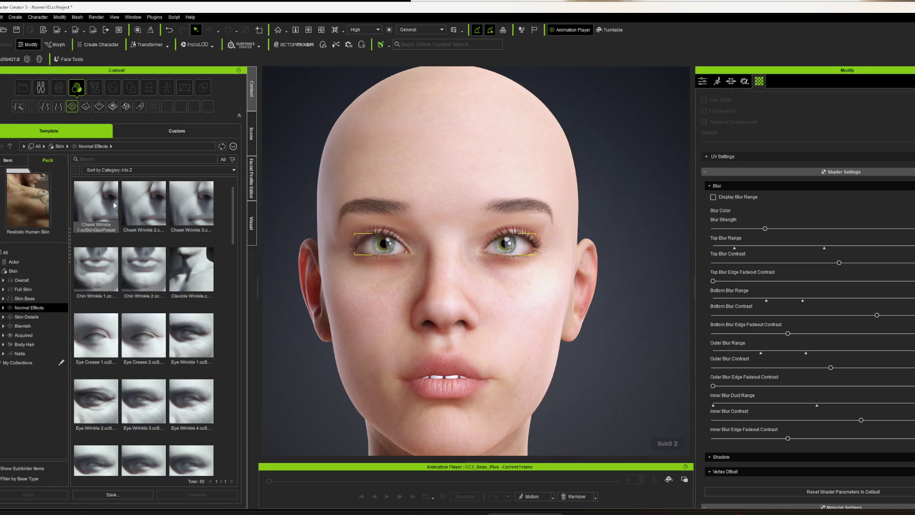
pyautogui.moveTo(234, 224); pyautogui.dragTo(216, 328)
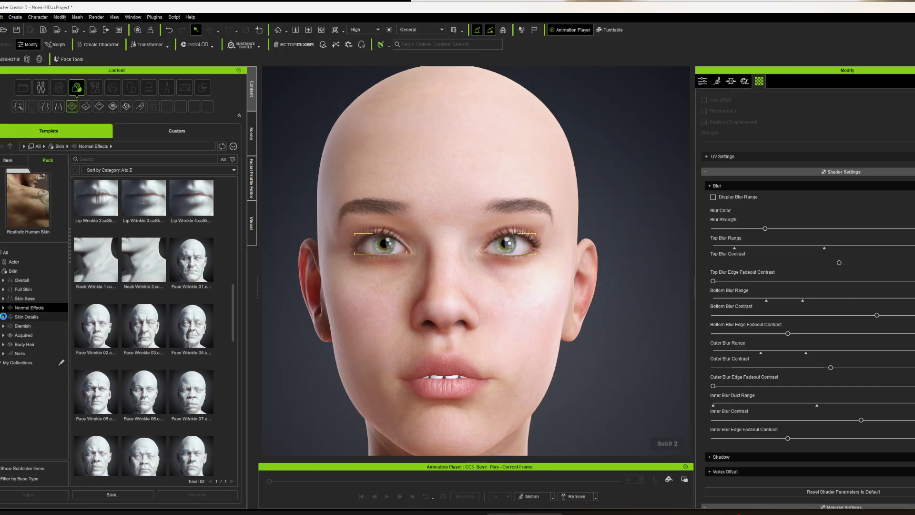
pyautogui.click(35, 322)
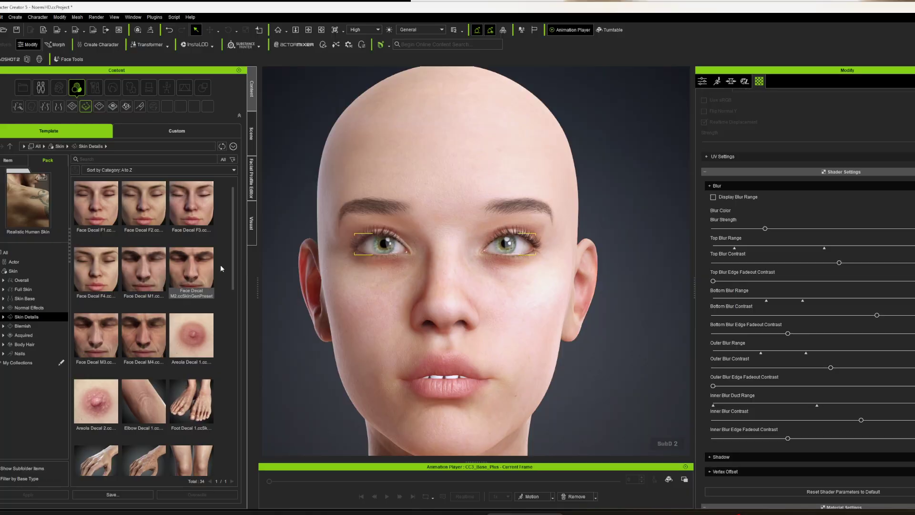
pyautogui.moveTo(232, 236); pyautogui.dragTo(218, 416)
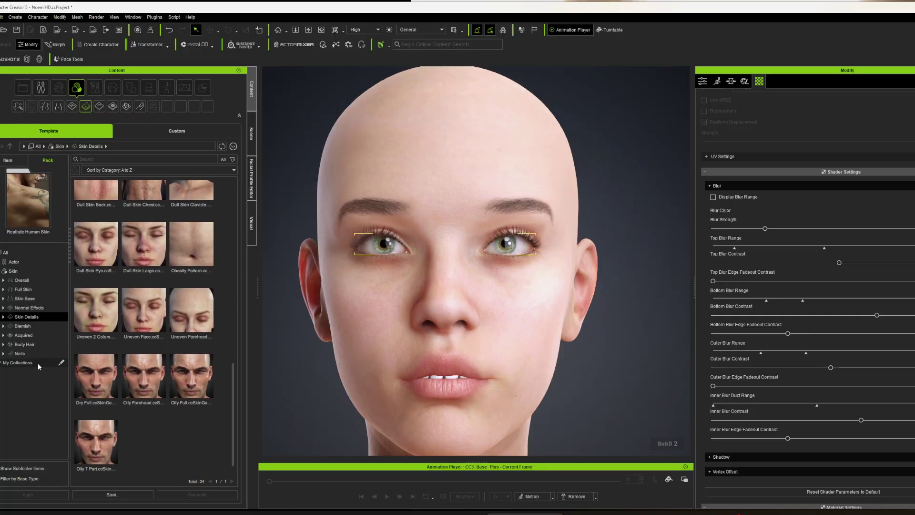
# Step: Apply the Nose Freckle 2Medium blemish preset to the face and reduce the opacity of its skin layer
pyautogui.click(37, 327)
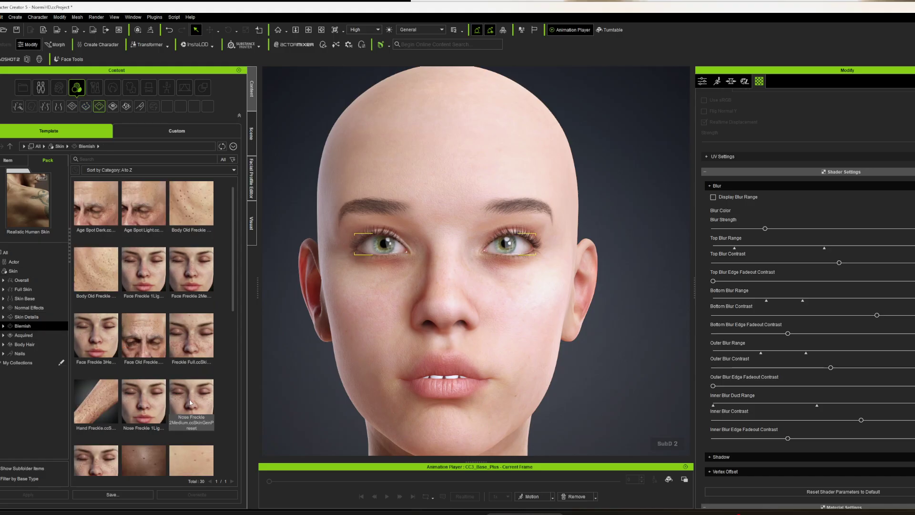
pyautogui.moveTo(189, 402); pyautogui.dragTo(384, 329)
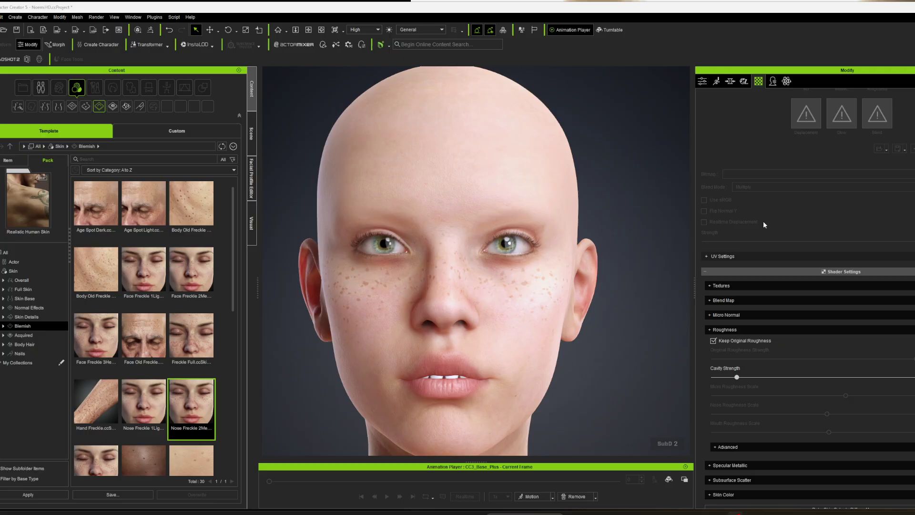
pyautogui.click(743, 82)
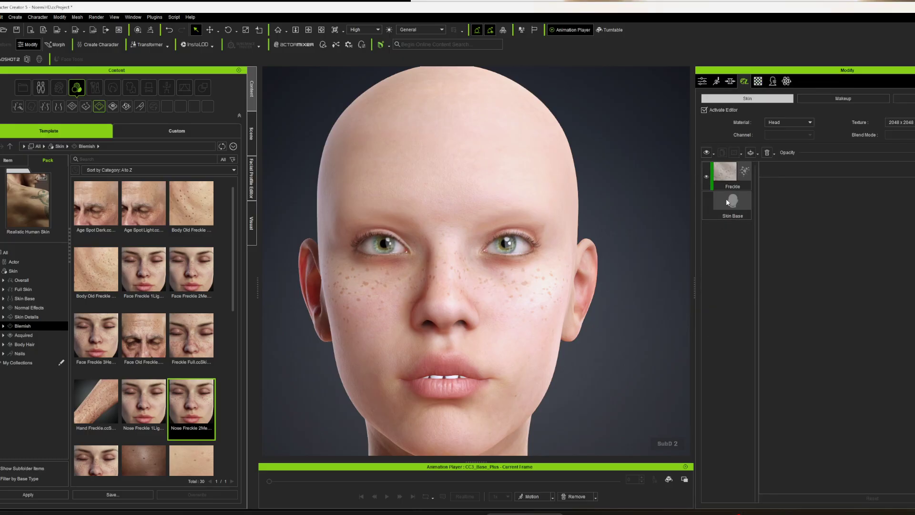
pyautogui.click(720, 173)
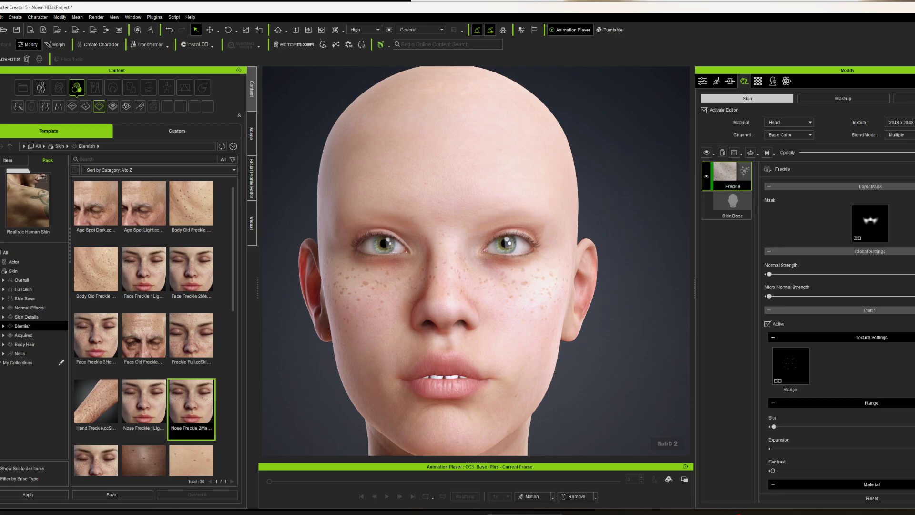
pyautogui.moveTo(911, 153); pyautogui.dragTo(876, 153)
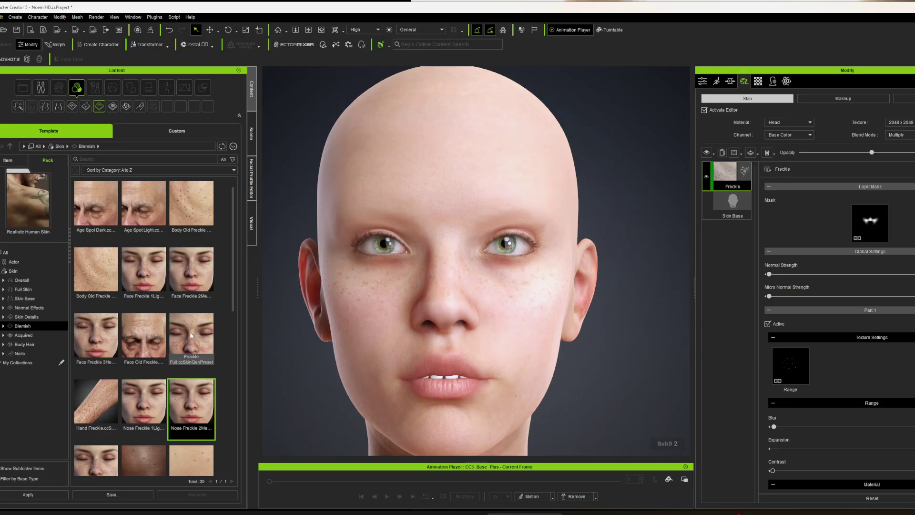
# Step: Try the Freckle Full blemish preset as an added skin layer, and delete that layer after comparing the face with and without it
pyautogui.moveTo(190, 335); pyautogui.dragTo(422, 271)
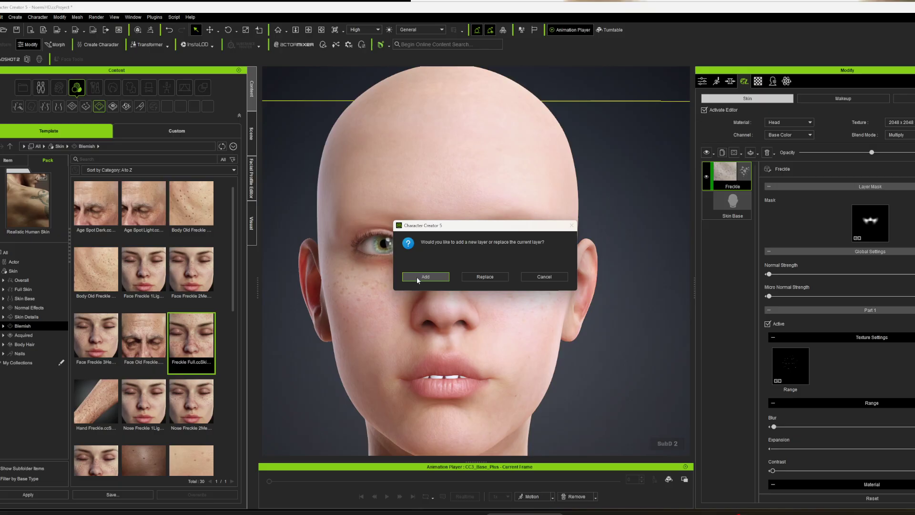
pyautogui.click(424, 277)
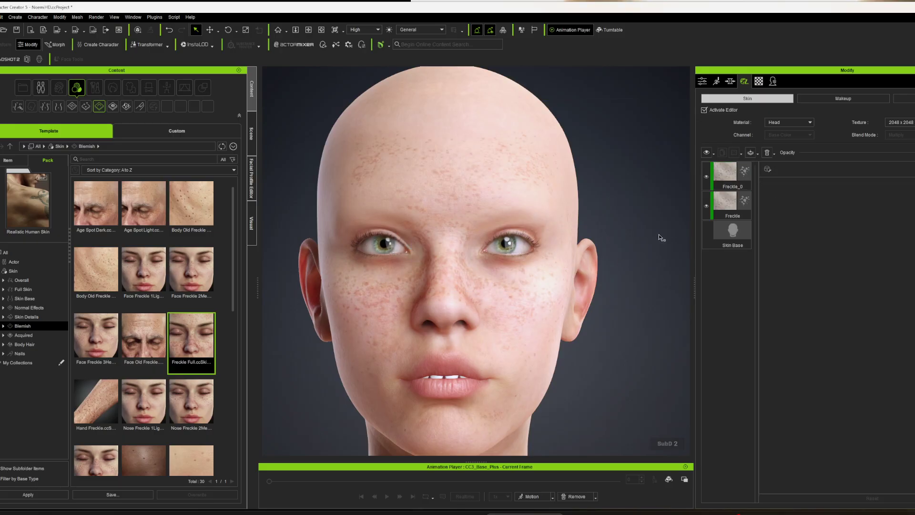
pyautogui.click(729, 177)
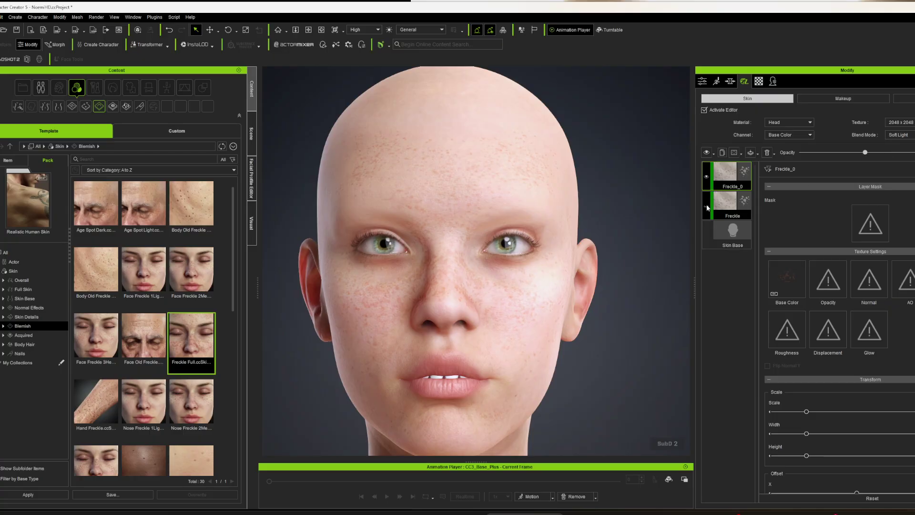
pyautogui.click(706, 178)
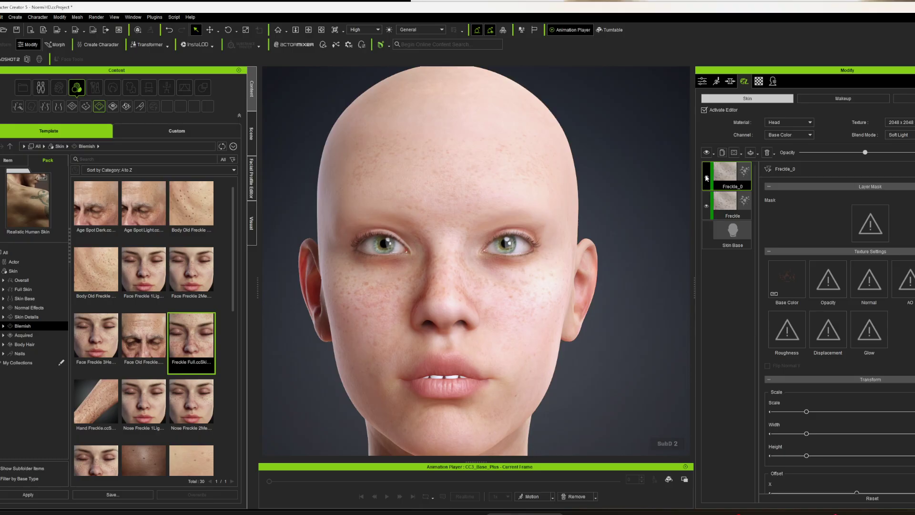
pyautogui.click(706, 177)
pyautogui.press('Delete')
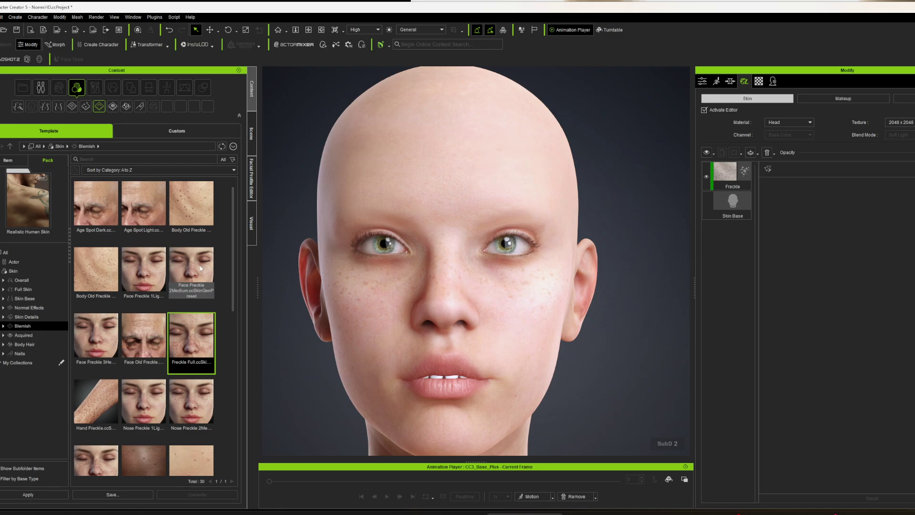
# Step: Add the Face Freckle 2Medium blemish preset as a new skin layer and lower its opacity
pyautogui.moveTo(200, 264); pyautogui.dragTo(505, 307)
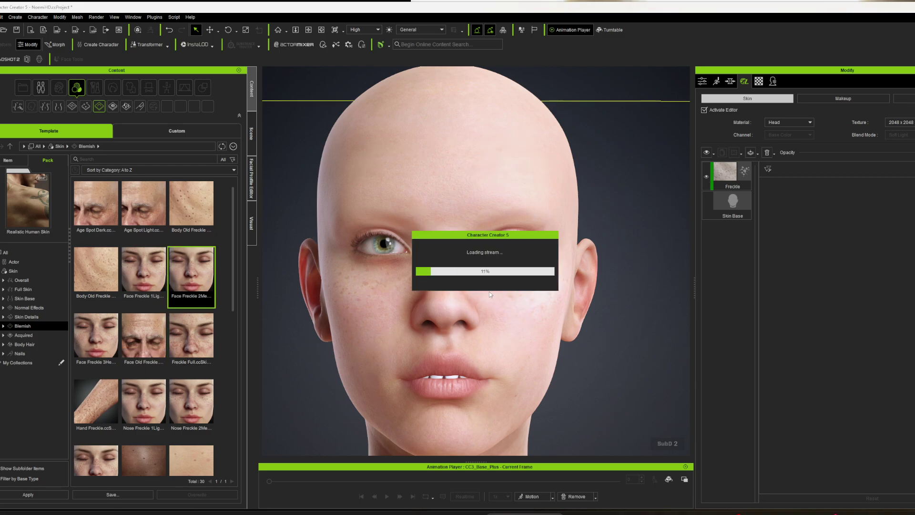
pyautogui.click(432, 276)
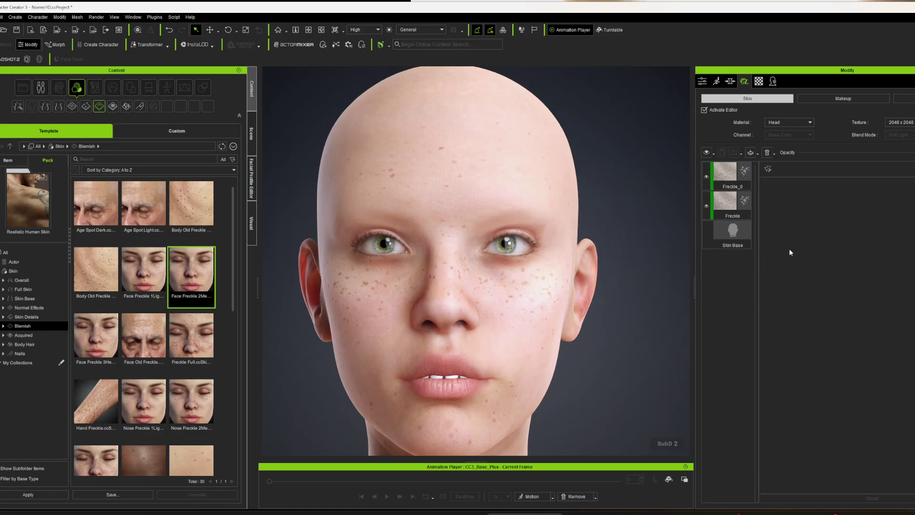
pyautogui.click(741, 183)
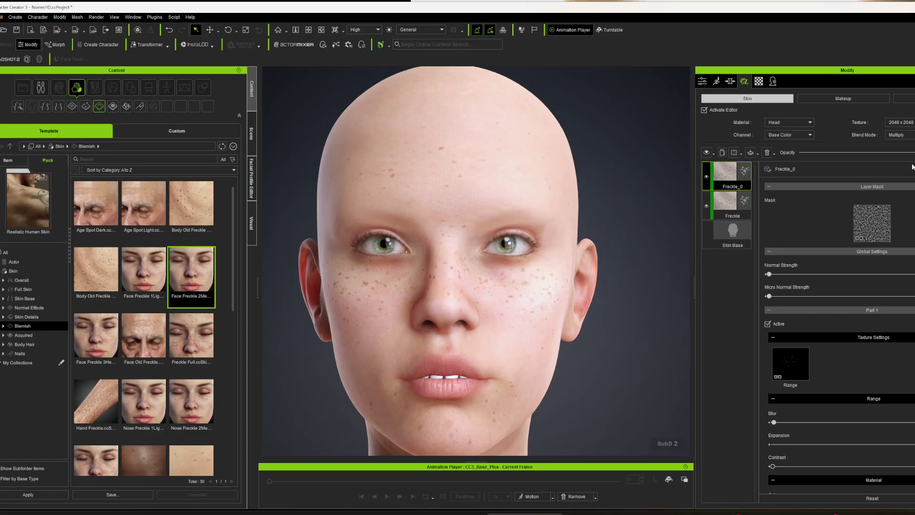
pyautogui.moveTo(911, 153); pyautogui.dragTo(834, 153)
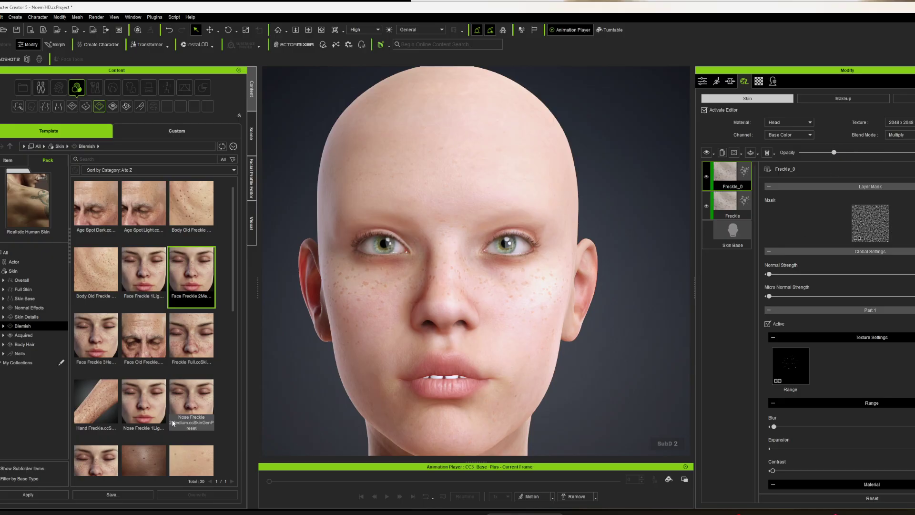
# Step: Add the Face Freckle 1Light preset as a new skin layer, and delete the Freckle_0 layer after comparing the layers' visibility
pyautogui.moveTo(141, 269); pyautogui.dragTo(463, 208)
pyautogui.click(427, 279)
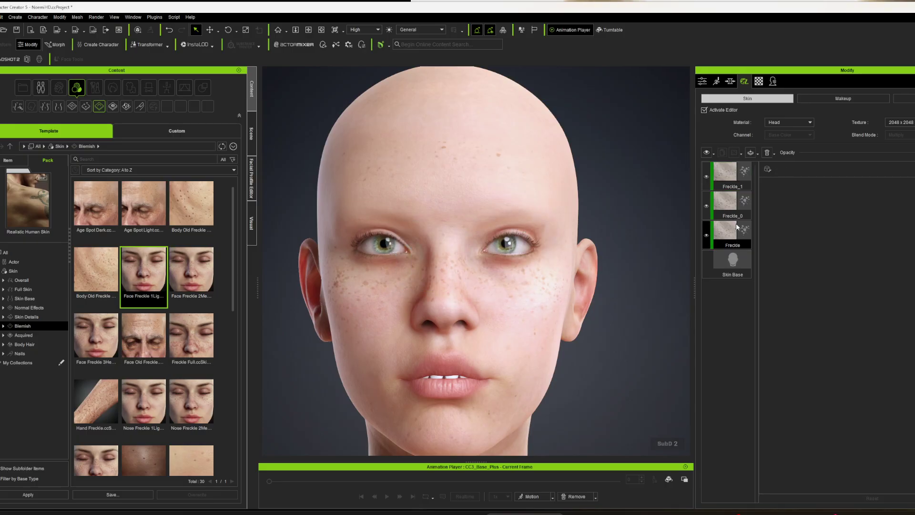
pyautogui.click(706, 206)
pyautogui.click(712, 245)
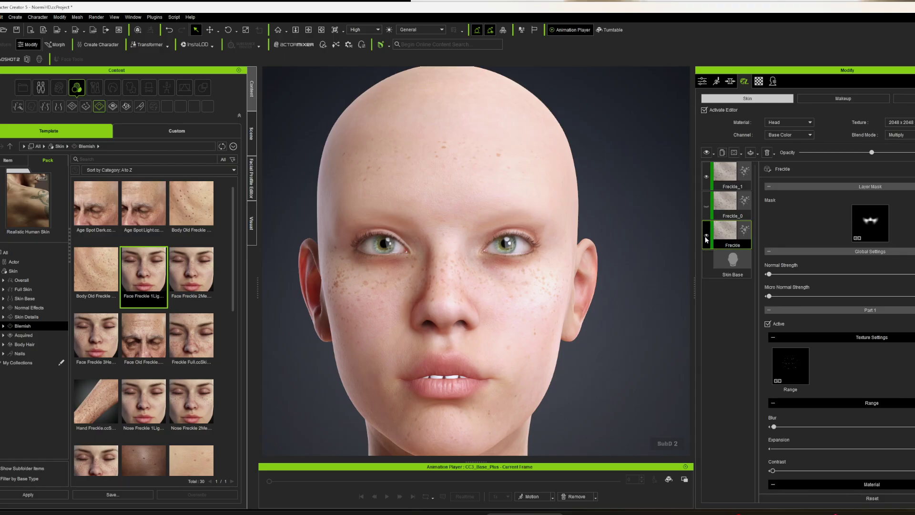
pyautogui.click(708, 235)
pyautogui.click(708, 235)
pyautogui.click(706, 206)
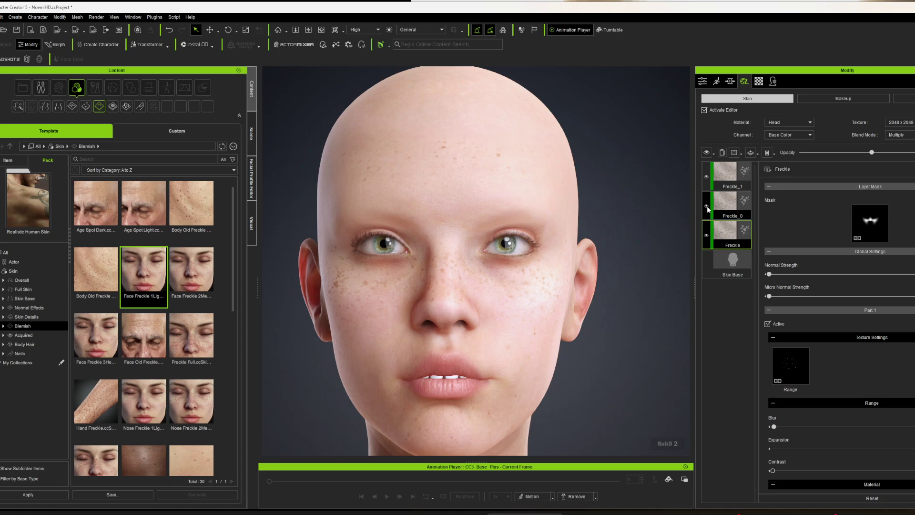
pyautogui.click(723, 205)
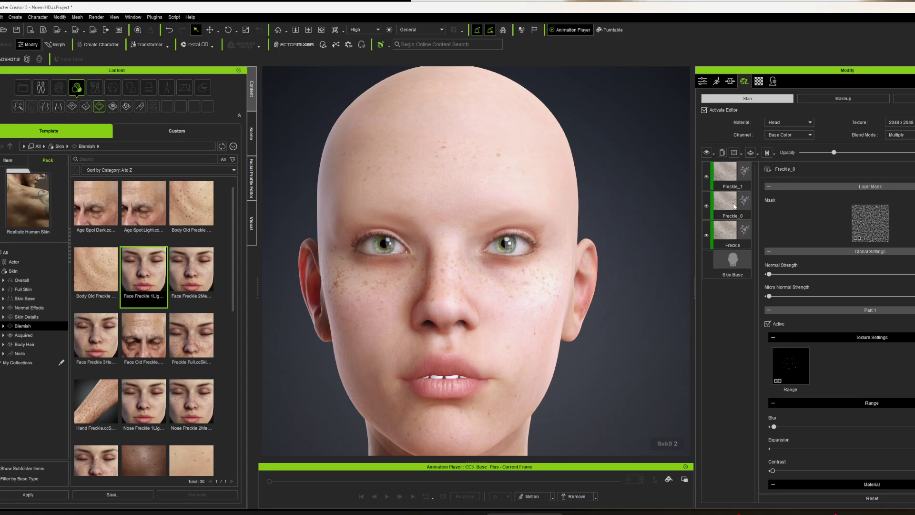
pyautogui.press('Delete')
# Step: Check the freckled face from farther away and up close, and open the pack's Acquired skin presets
pyautogui.scroll(-1, 156, 406)
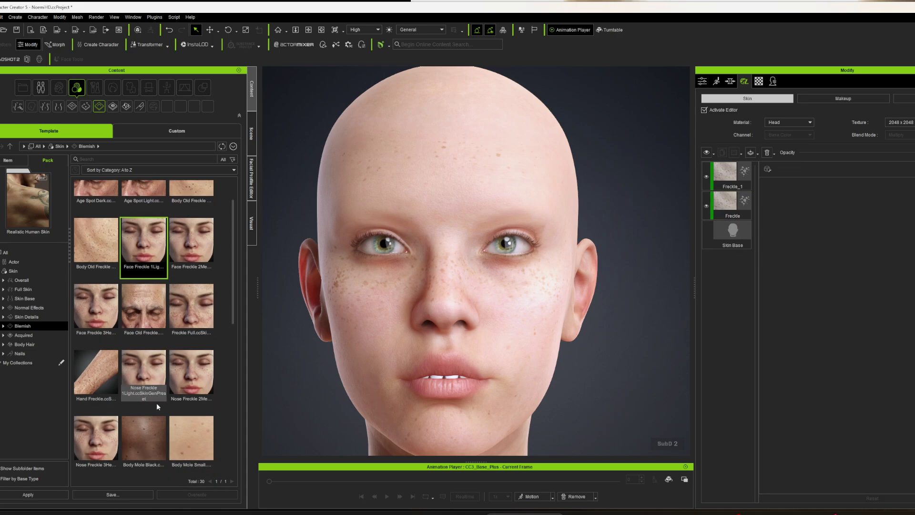
pyautogui.scroll(-1, 156, 405)
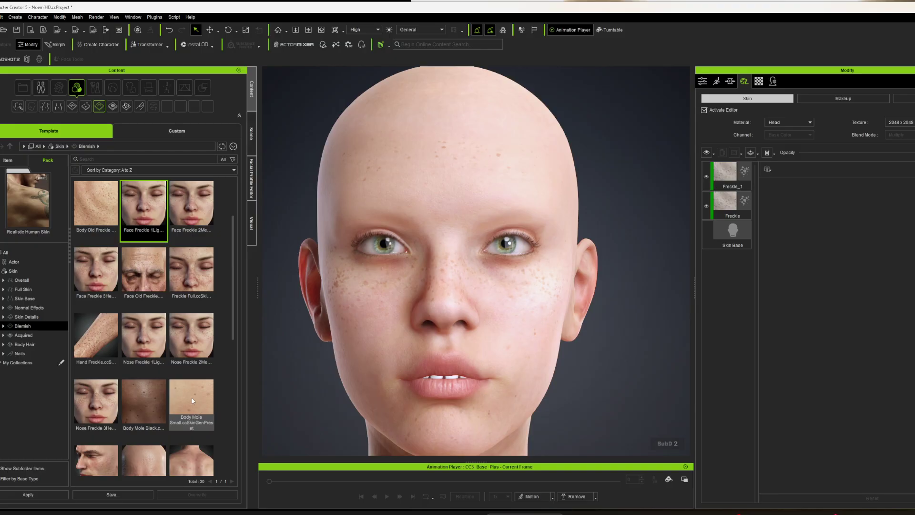
pyautogui.scroll(-5, 478, 334)
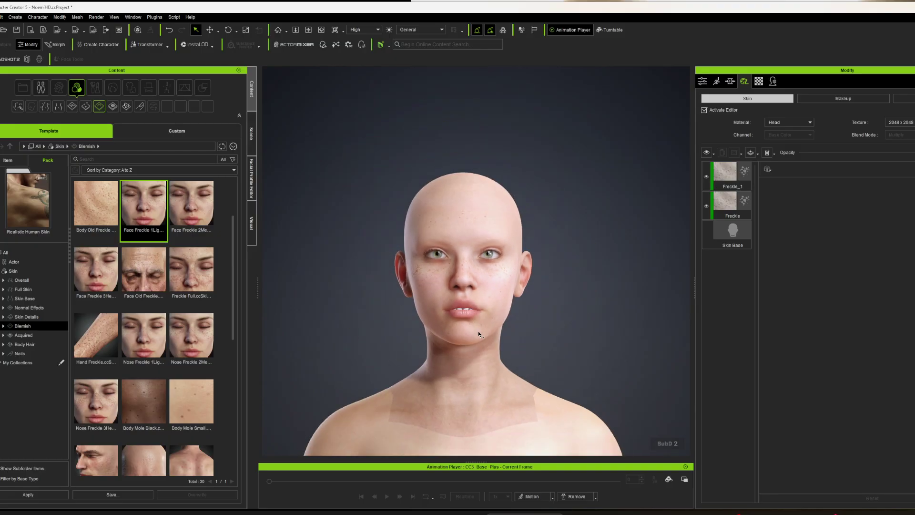
pyautogui.scroll(5, 479, 334)
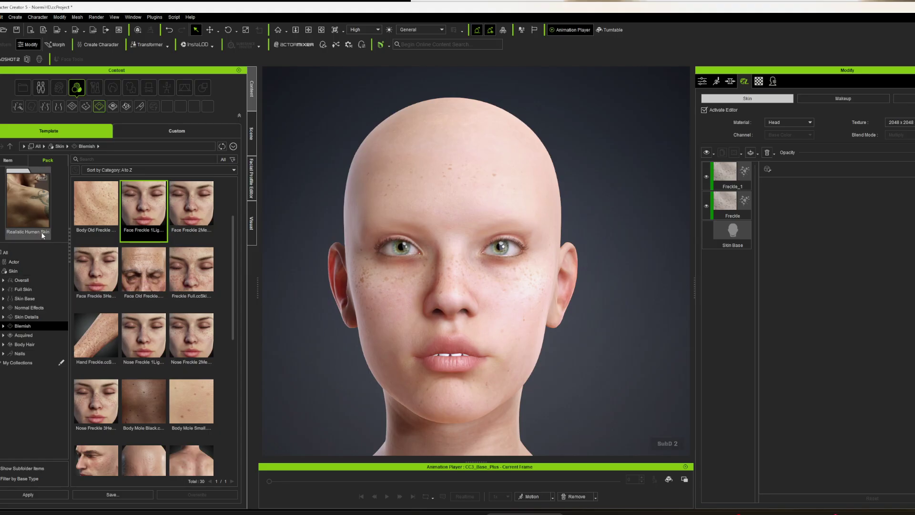
pyautogui.click(24, 336)
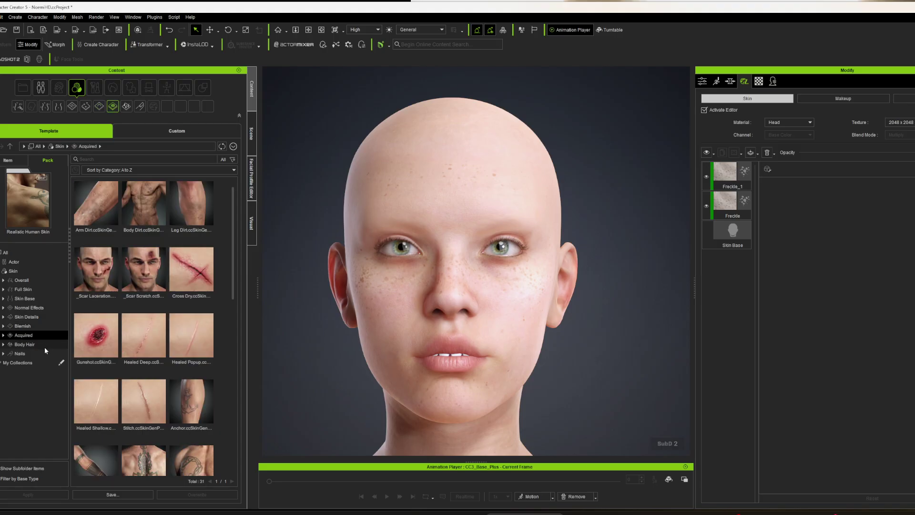
# Step: Browse the pack's Skin Details and Normal Effects presets and add Vascular 1Light to the character as a new skin layer
pyautogui.click(22, 317)
pyautogui.moveTo(233, 241); pyautogui.dragTo(235, 439)
pyautogui.scroll(2, 137, 370)
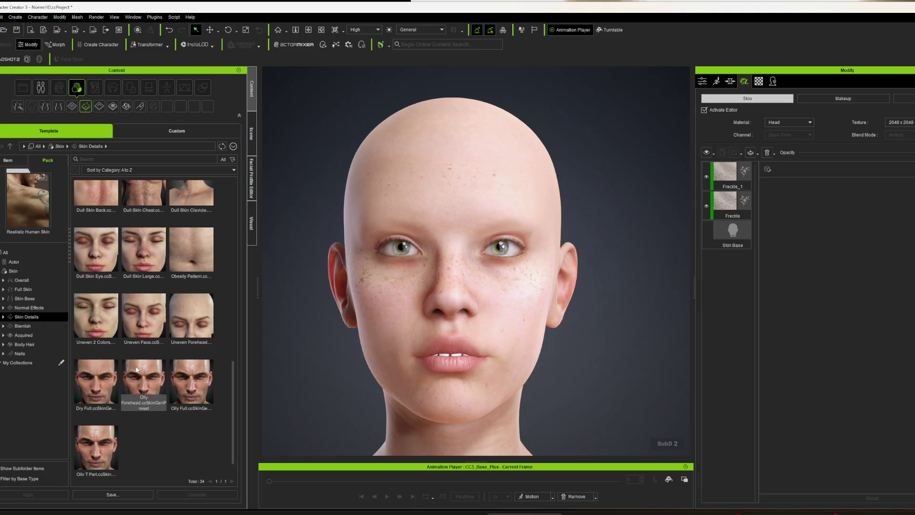
pyautogui.scroll(2, 136, 370)
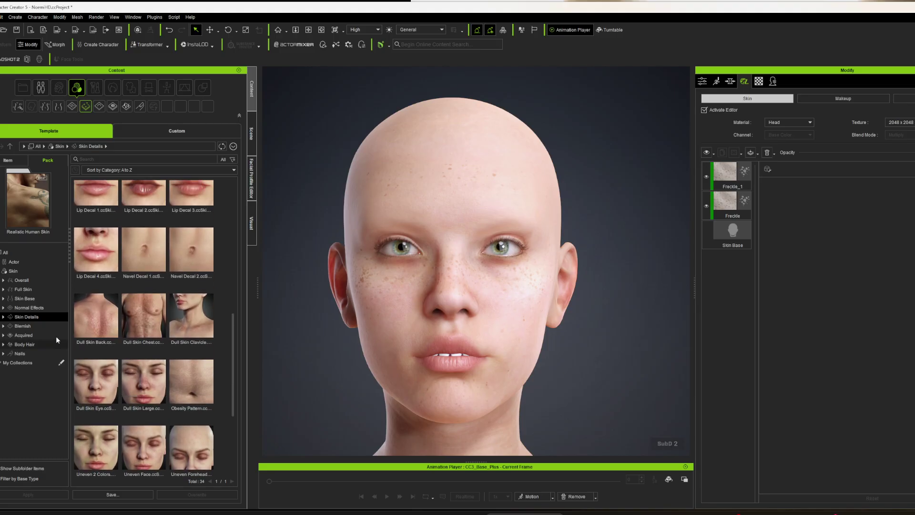
pyautogui.click(28, 308)
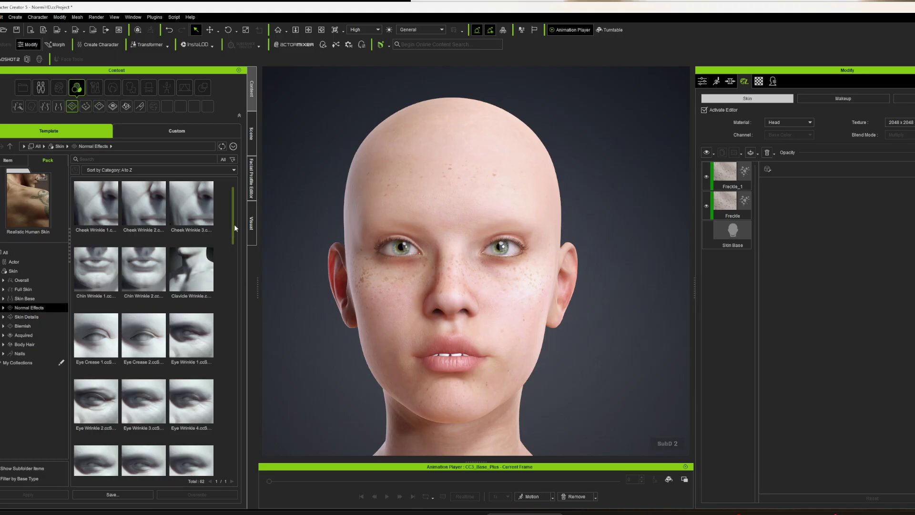
pyautogui.moveTo(235, 228); pyautogui.dragTo(222, 465)
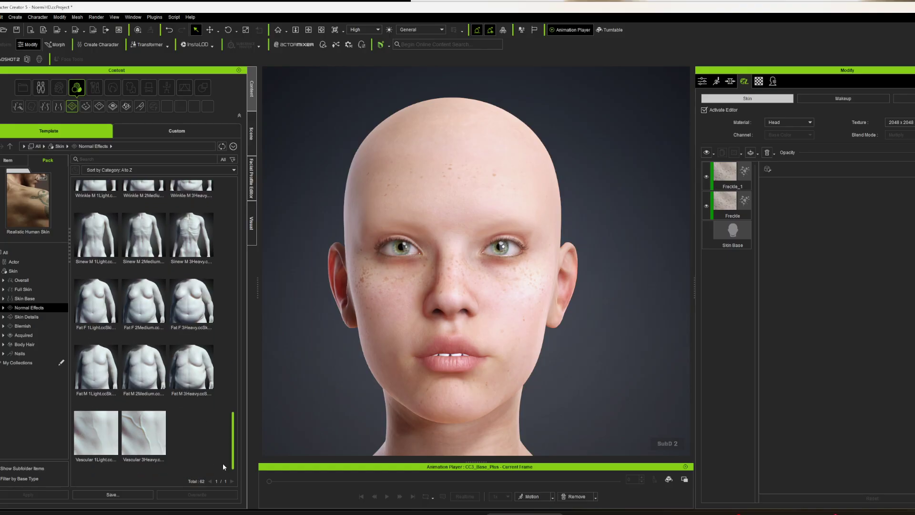
pyautogui.moveTo(95, 431); pyautogui.dragTo(615, 323)
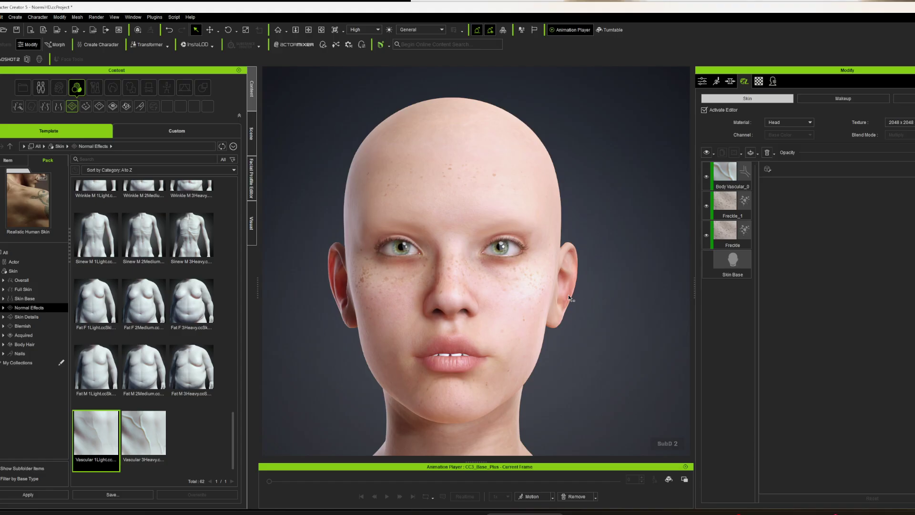
# Step: Examine the vascular effect on the head from the side and front, up close and from farther away
pyautogui.moveTo(425, 274); pyautogui.dragTo(595, 283, button='right')
pyautogui.moveTo(596, 282); pyautogui.dragTo(436, 268, button='middle')
pyautogui.scroll(3, 436, 269)
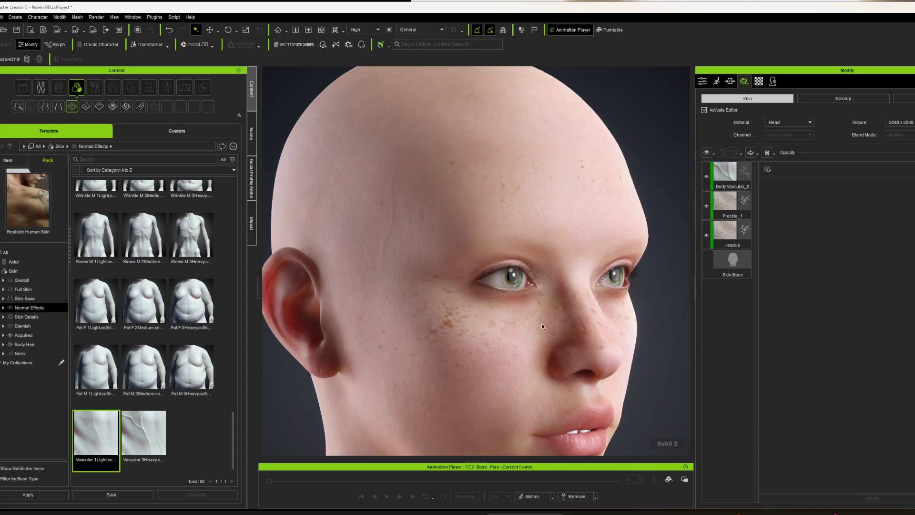
pyautogui.scroll(-2, 517, 345)
pyautogui.moveTo(486, 309); pyautogui.dragTo(541, 316, button='right')
pyautogui.moveTo(541, 316); pyautogui.dragTo(624, 329, button='middle')
pyautogui.scroll(2, 624, 328)
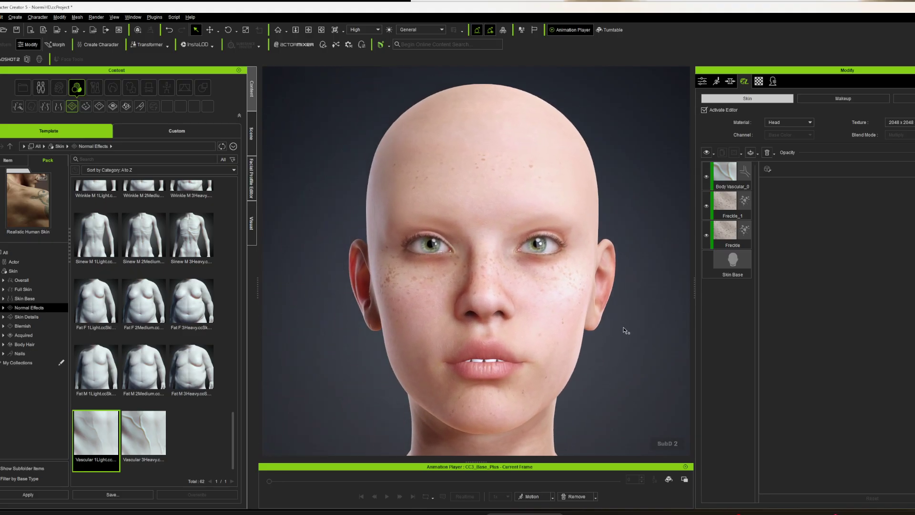
pyautogui.moveTo(582, 348); pyautogui.dragTo(592, 378, button='right')
pyautogui.scroll(3, 593, 377)
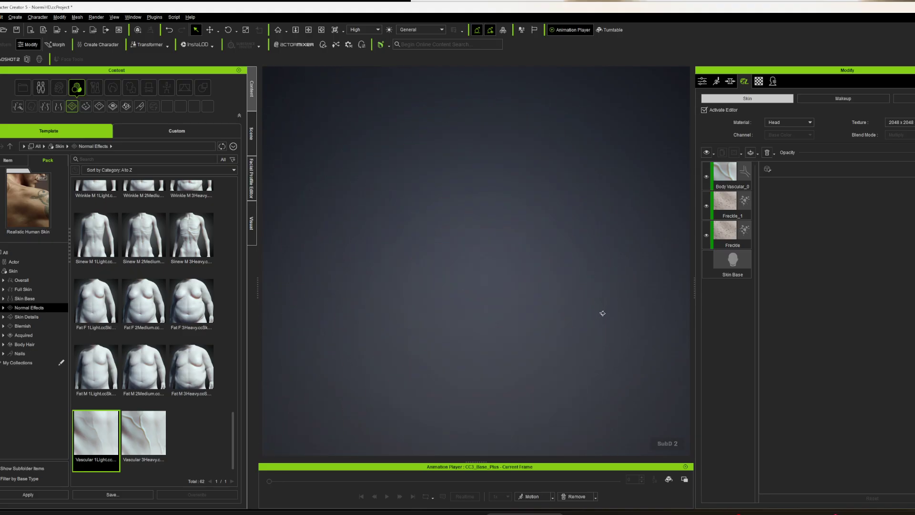
pyautogui.scroll(-5, 618, 378)
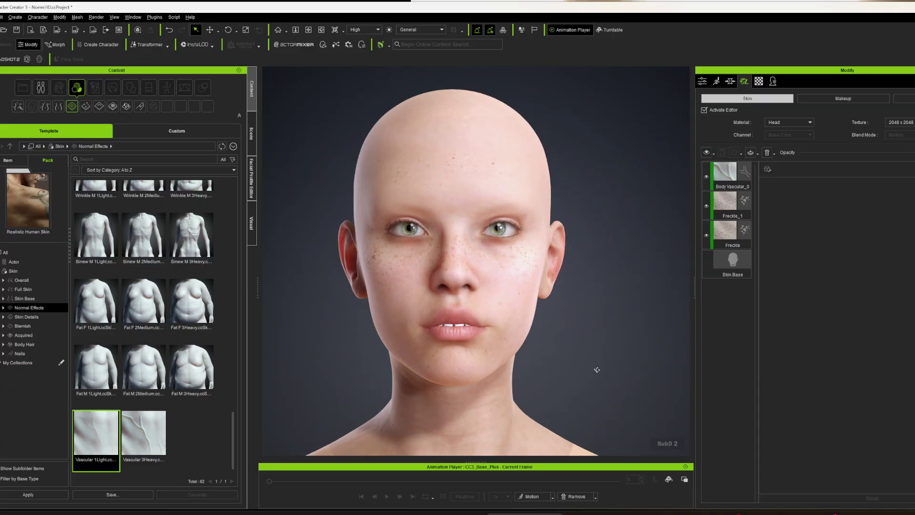
pyautogui.scroll(3, 590, 312)
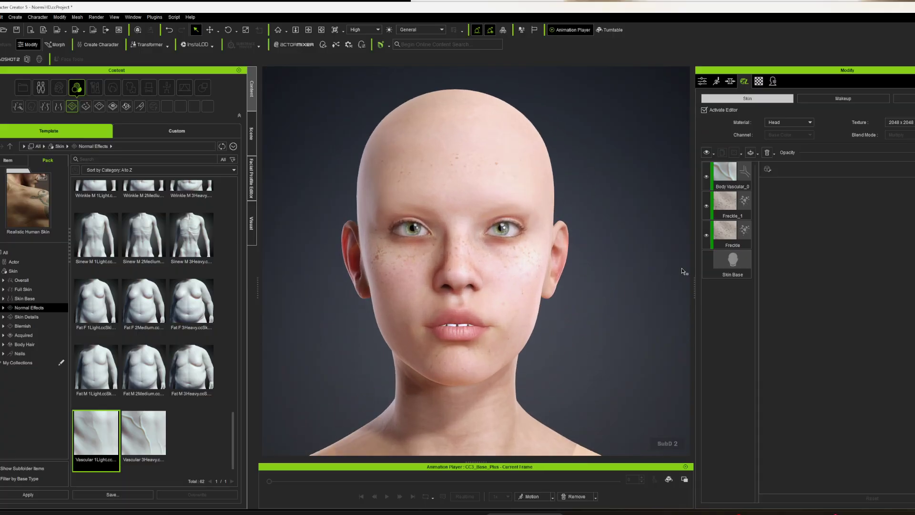
# Step: Try to flatten the skin layers of all materials at a texture size of 2048 x 2048
pyautogui.click(743, 172)
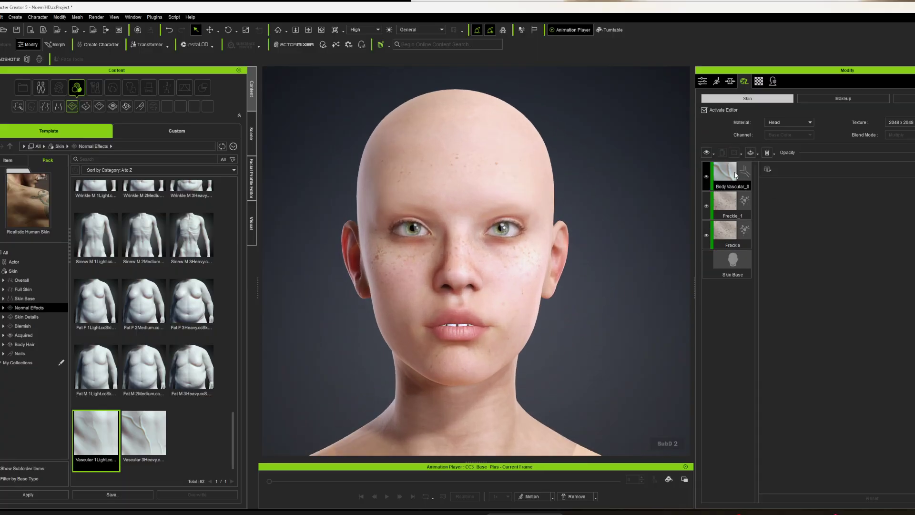
pyautogui.rightClick(735, 175)
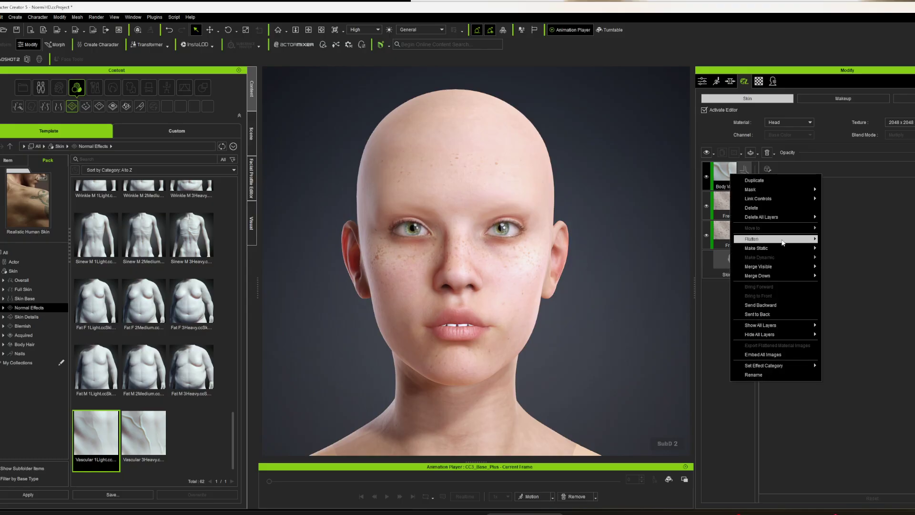
pyautogui.moveTo(782, 241)
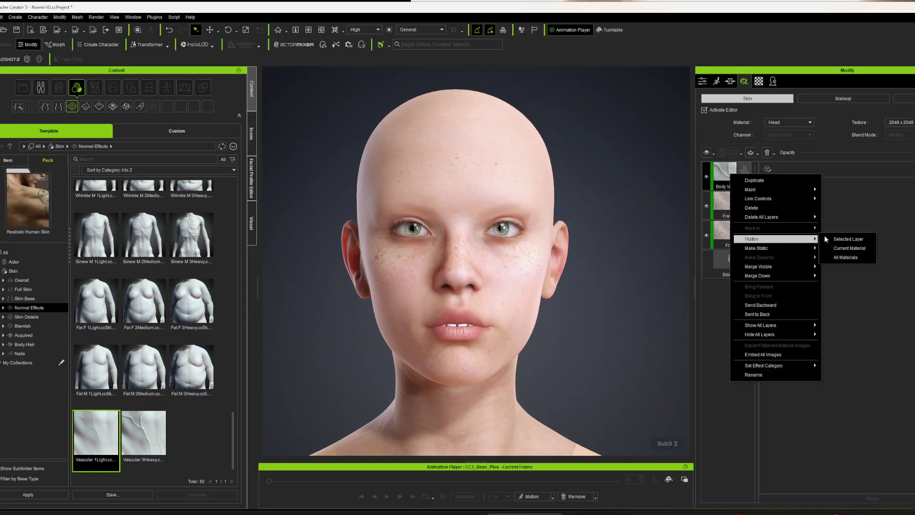
pyautogui.click(851, 259)
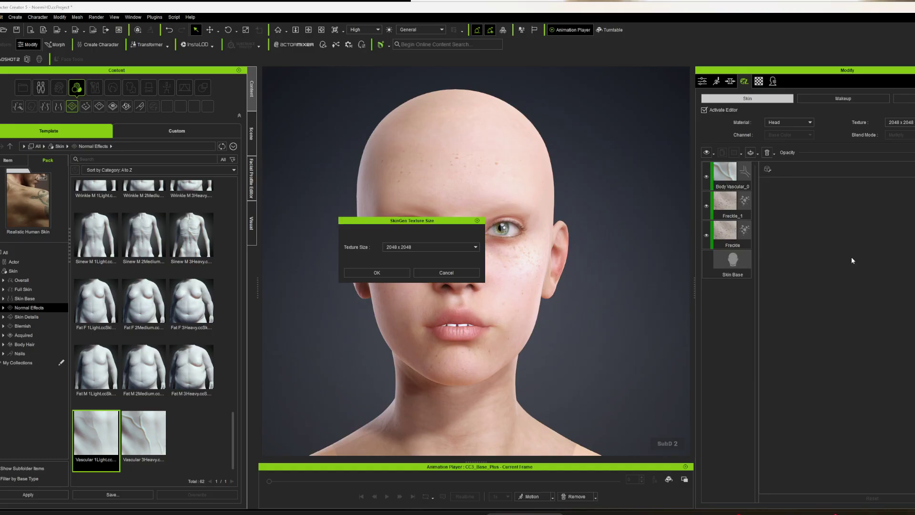
pyautogui.click(406, 272)
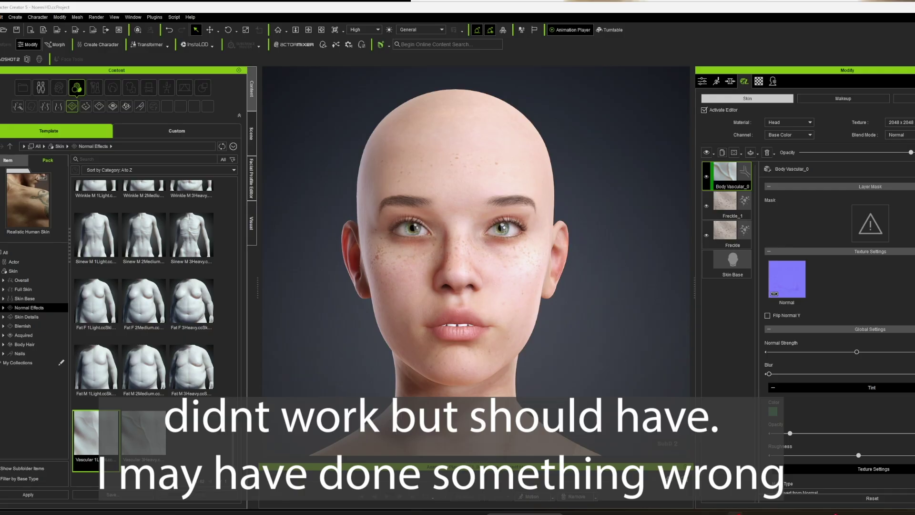
# Step: Find the CC5 Characters pack among all content packs and update its assets
pyautogui.click(17, 208)
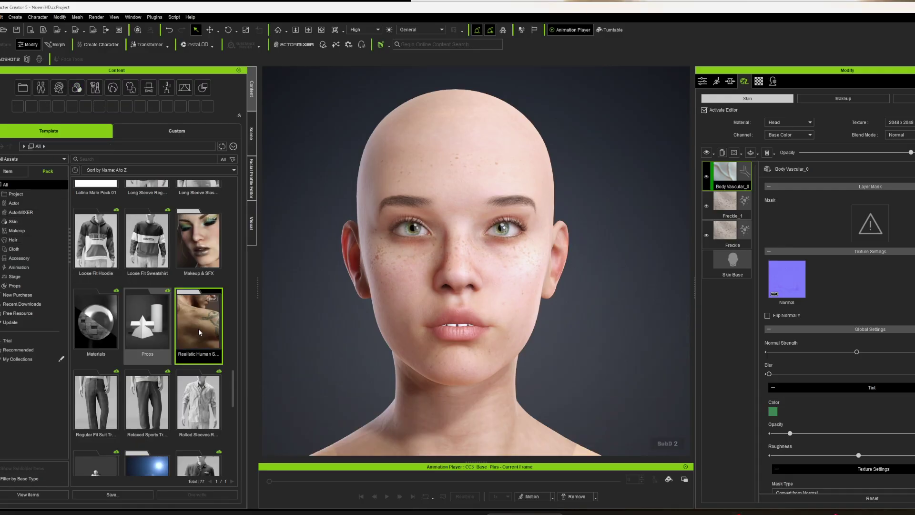
pyautogui.scroll(1, 233, 358)
pyautogui.moveTo(233, 358); pyautogui.dragTo(231, 247)
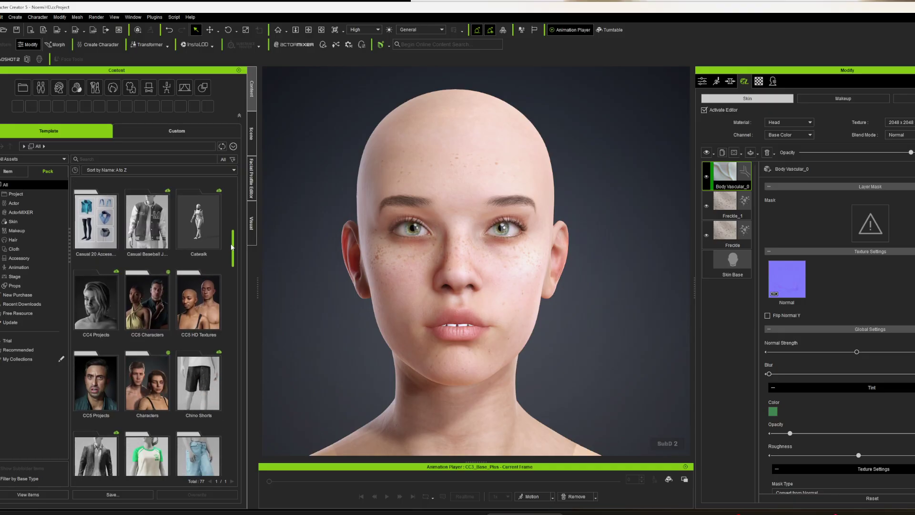
pyautogui.doubleClick(138, 306)
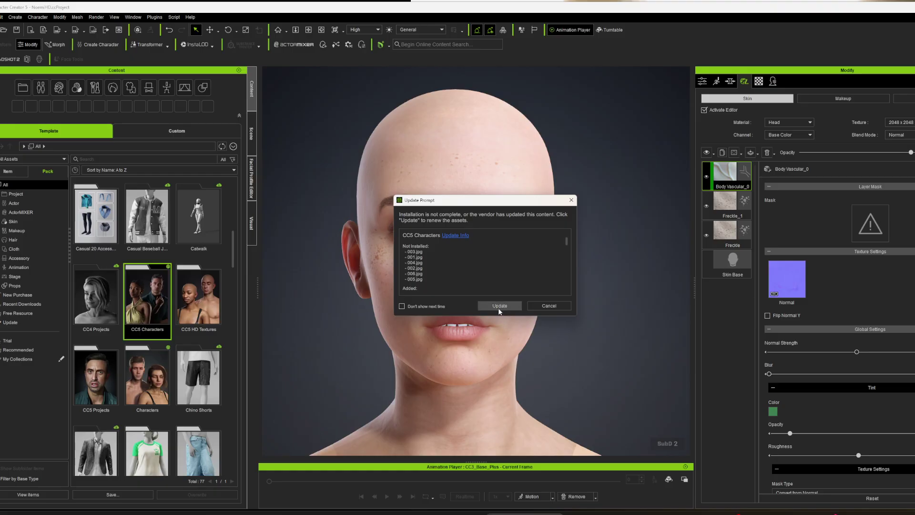
pyautogui.click(499, 309)
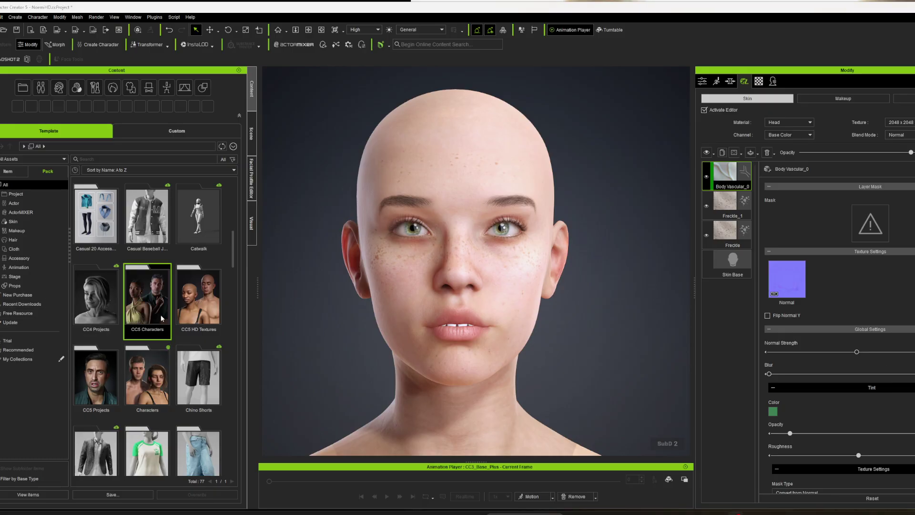
# Step: Add the Mature Female preset from the CC5 Characters pack's Skin Details to the character
pyautogui.doubleClick(147, 308)
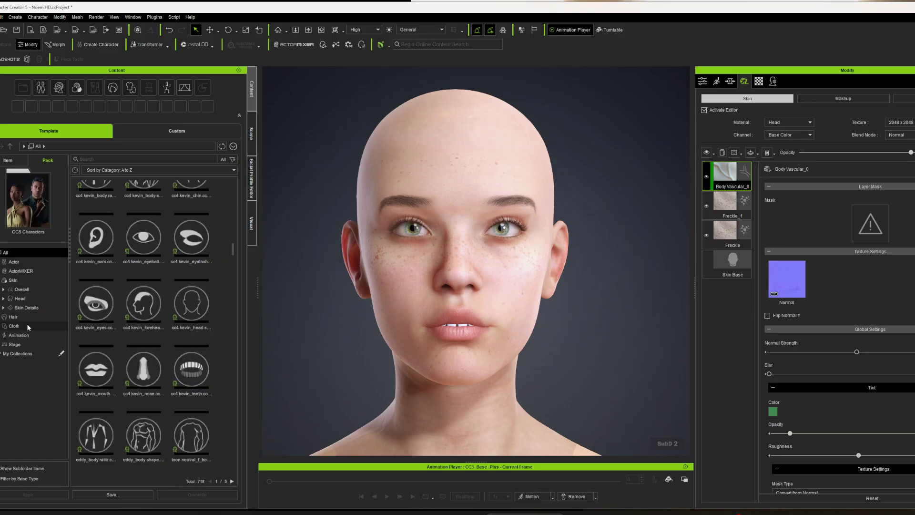
pyautogui.click(23, 307)
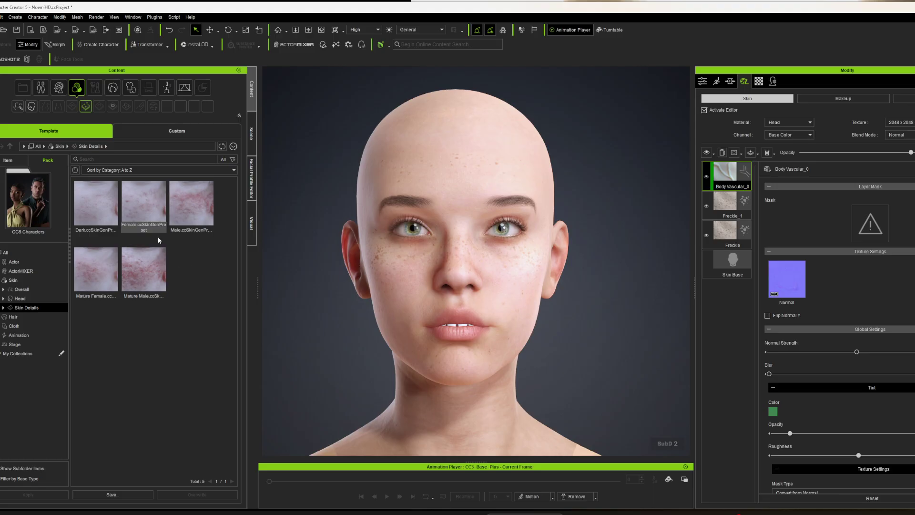
pyautogui.moveTo(88, 271); pyautogui.dragTo(454, 181)
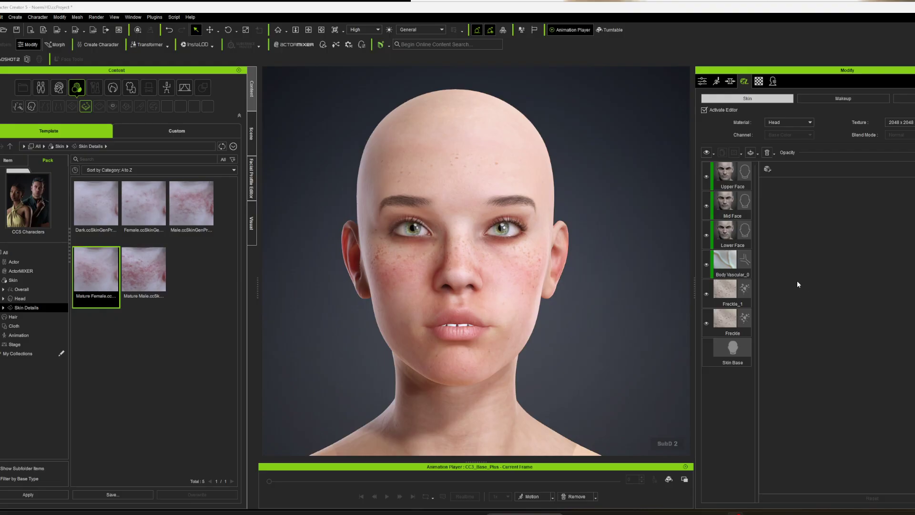
# Step: Compare the face with the Lower Face, Mid Face and Upper Face layers hidden and shown, including up close
pyautogui.click(706, 234)
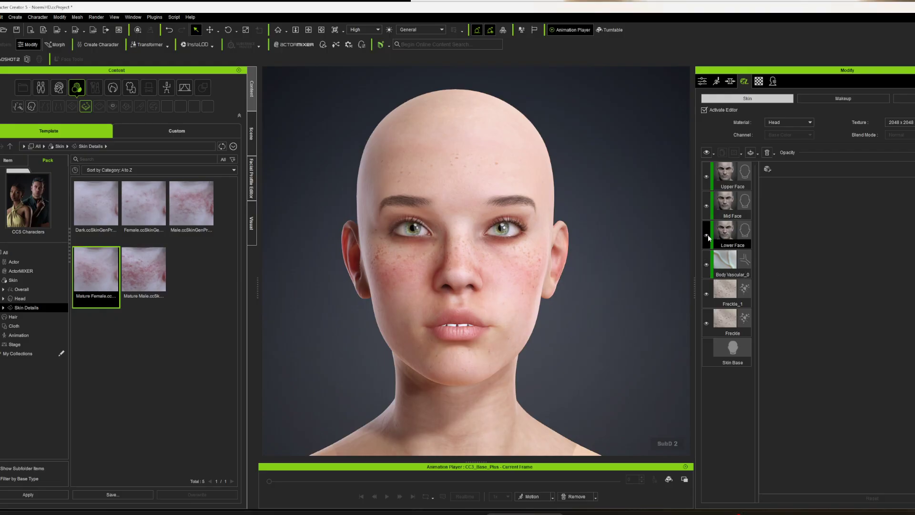
pyautogui.click(706, 235)
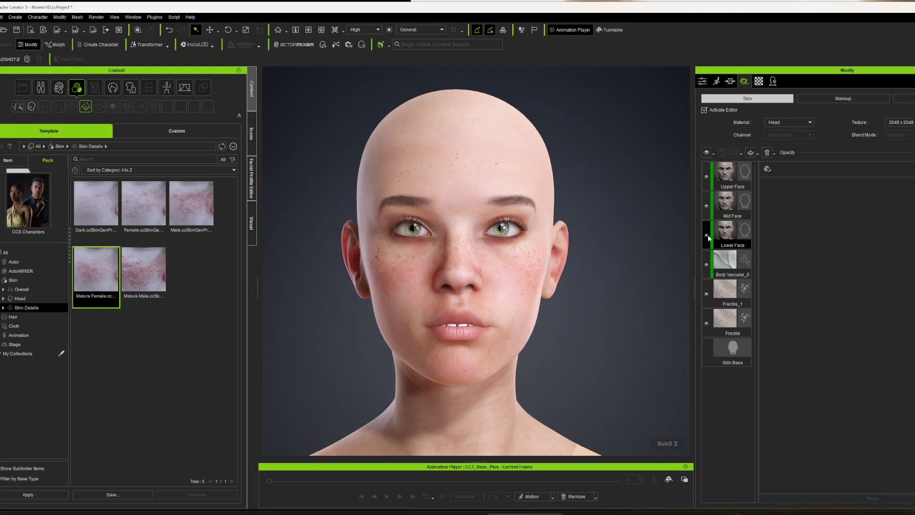
pyautogui.click(707, 210)
pyautogui.click(708, 211)
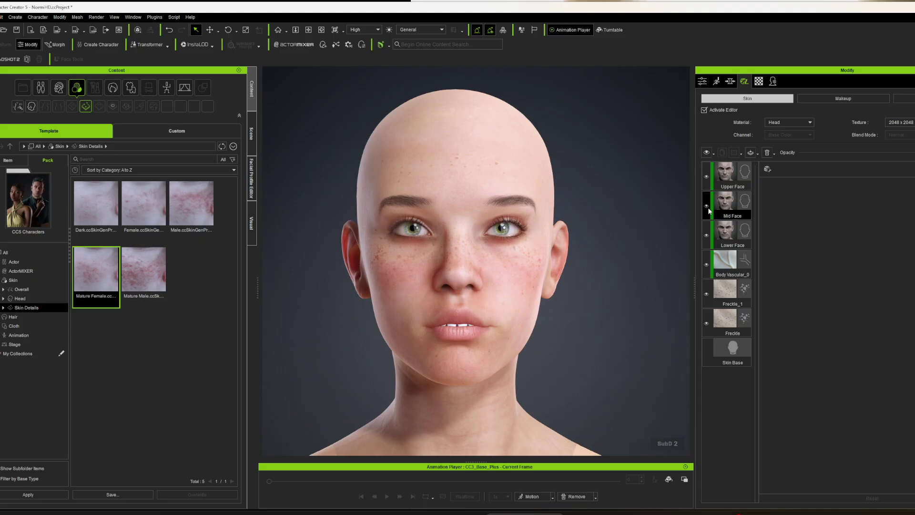
pyautogui.click(707, 178)
pyautogui.click(707, 178)
pyautogui.scroll(2, 581, 292)
pyautogui.scroll(1, 581, 293)
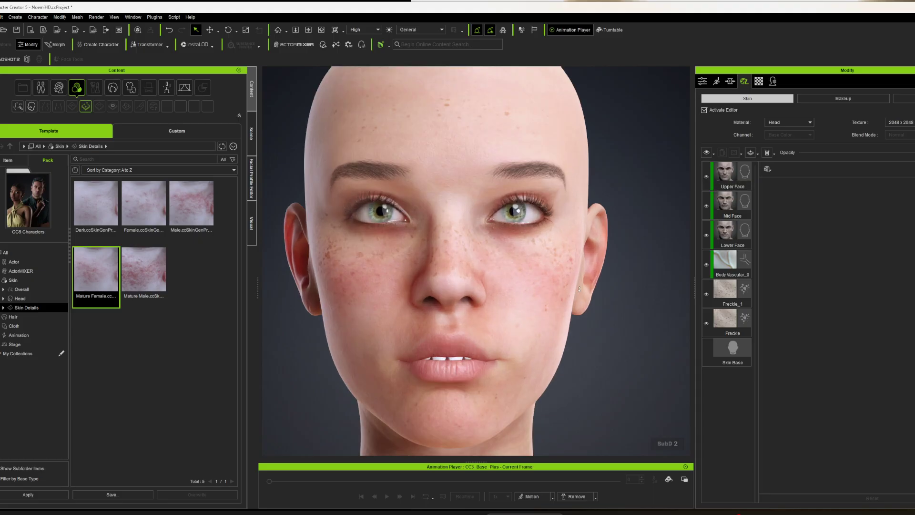
pyautogui.click(707, 236)
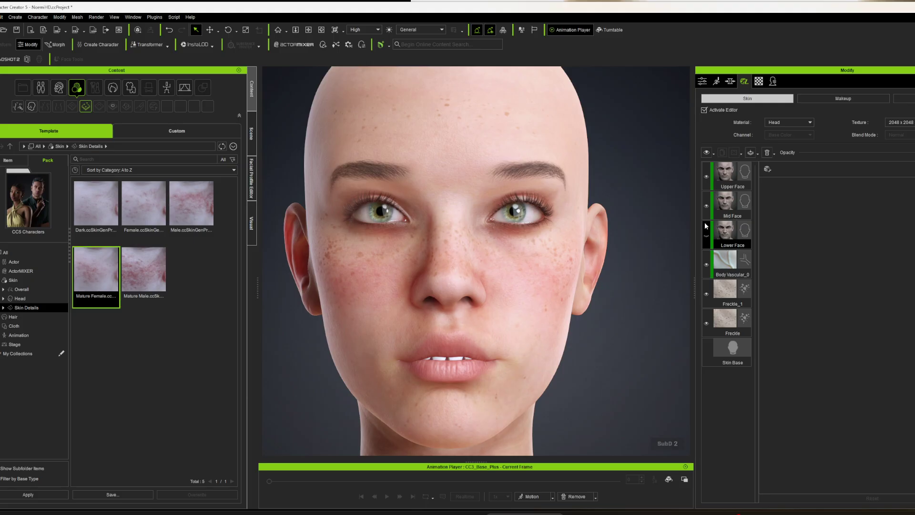
pyautogui.click(706, 205)
pyautogui.click(706, 176)
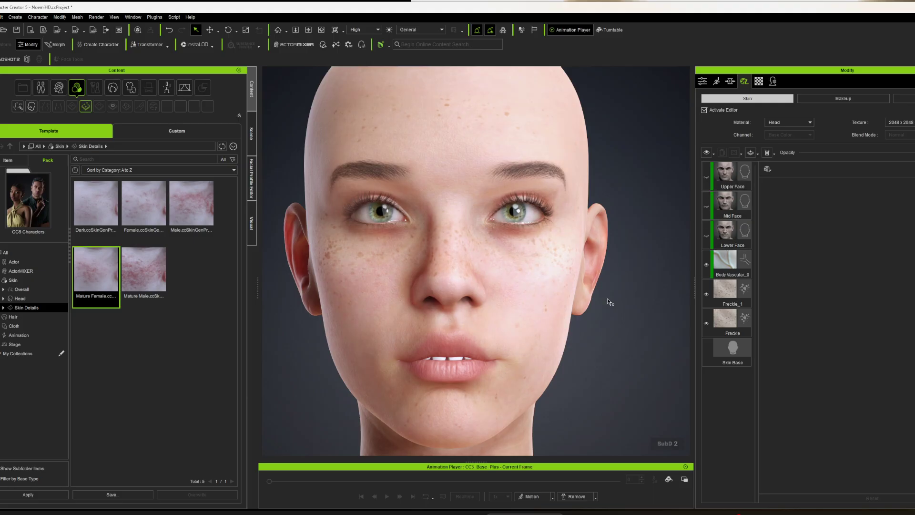
pyautogui.click(706, 206)
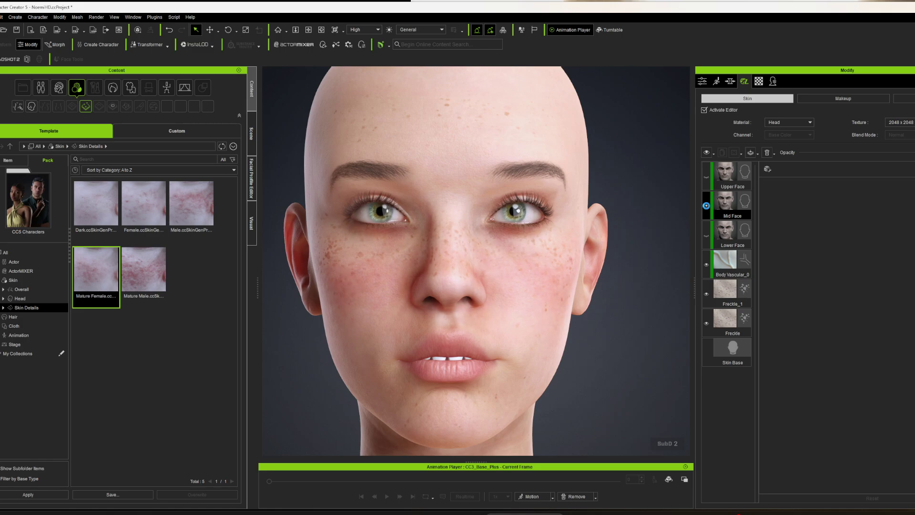
# Step: Show the Lower Face layer again and lower its opacity
pyautogui.click(728, 202)
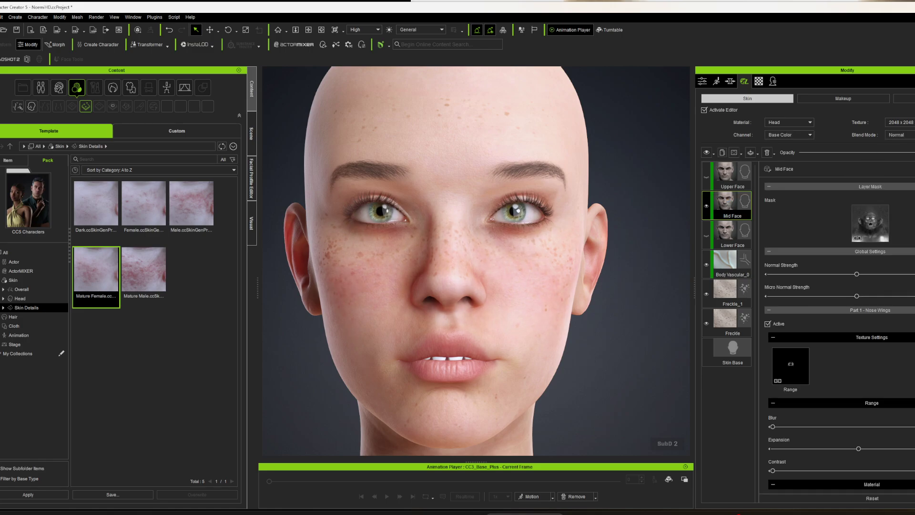
pyautogui.click(717, 236)
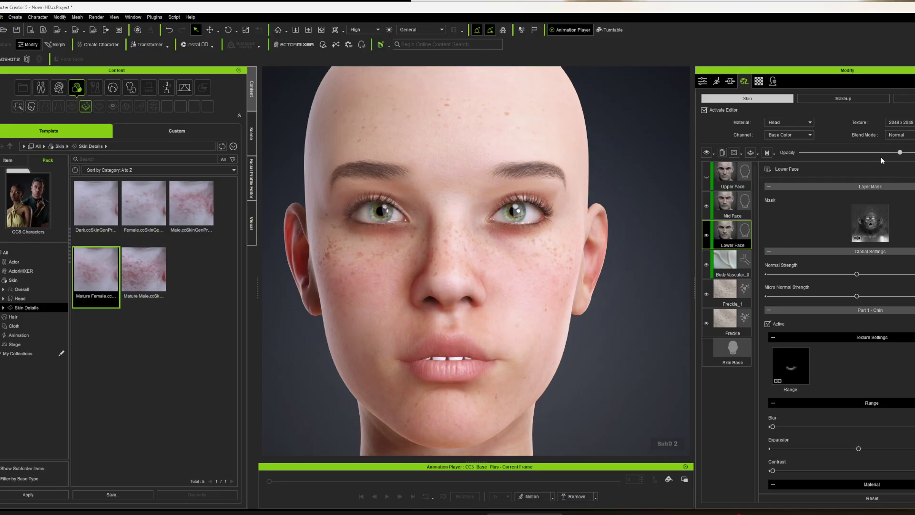
pyautogui.moveTo(882, 161); pyautogui.dragTo(842, 161)
# Step: Show the Upper Face layer again, set its opacity slightly below full, and check the face from farther away and up close
pyautogui.click(710, 181)
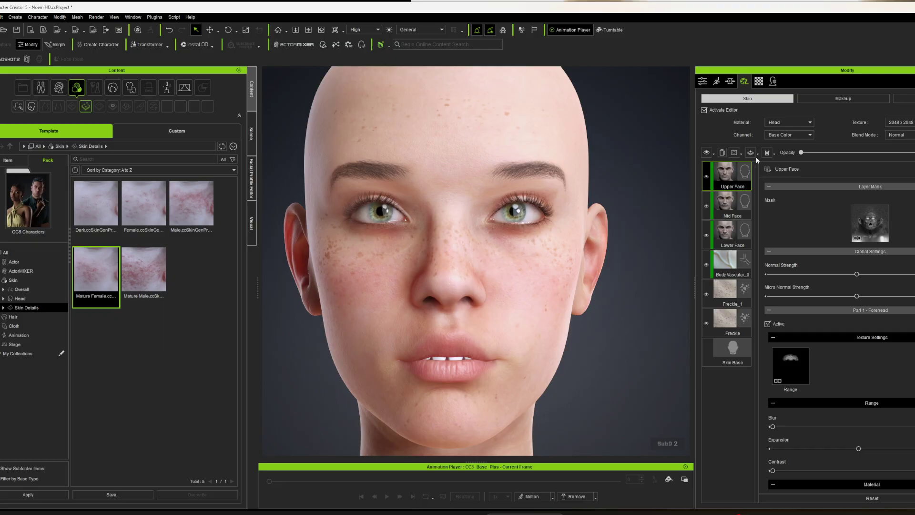
pyautogui.moveTo(914, 154)
pyautogui.mouseDown()
pyautogui.moveTo(856, 161)
pyautogui.moveTo(911, 165)
pyautogui.mouseUp()
pyautogui.scroll(-3, 579, 304)
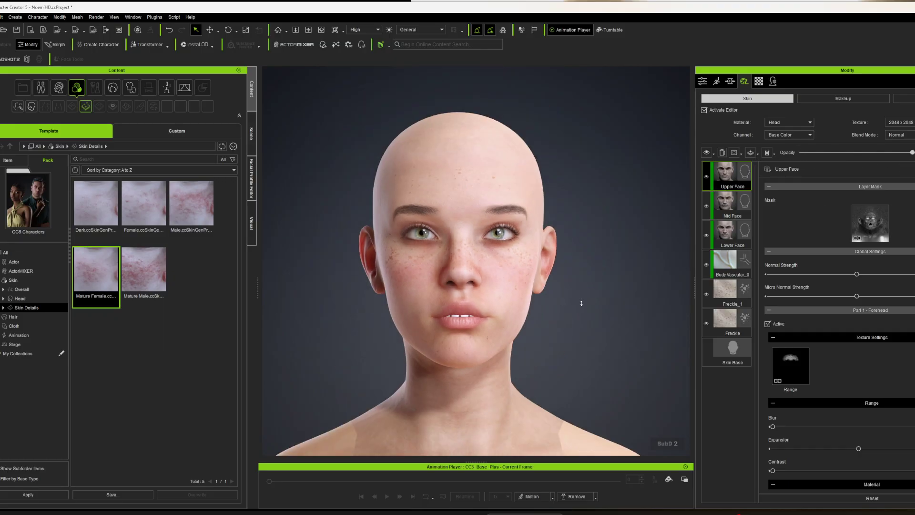
pyautogui.scroll(3, 546, 310)
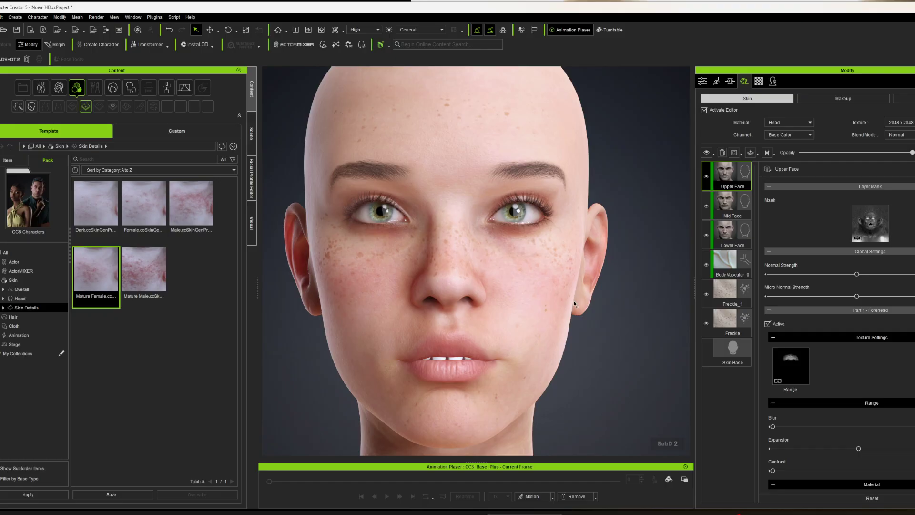
# Step: Flatten the skin layers for all materials
pyautogui.click(749, 153)
pyautogui.moveTo(774, 164)
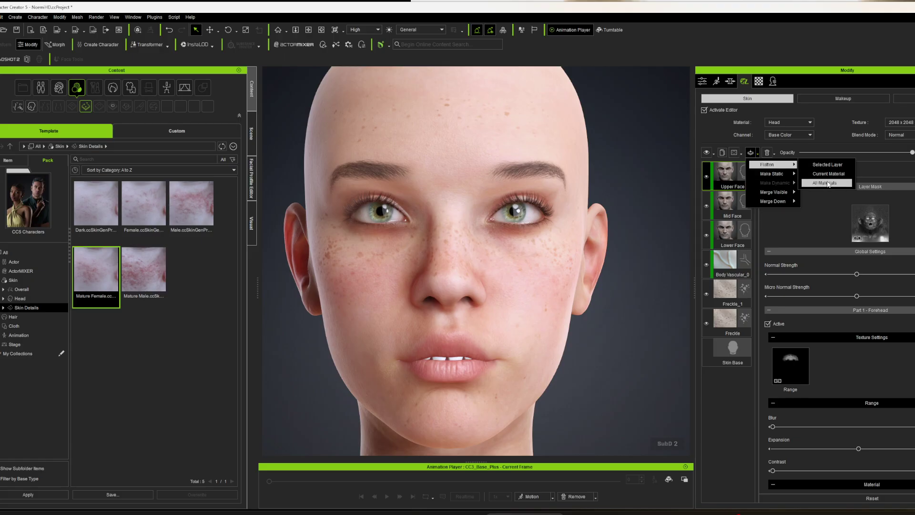
pyautogui.click(827, 183)
pyautogui.click(378, 273)
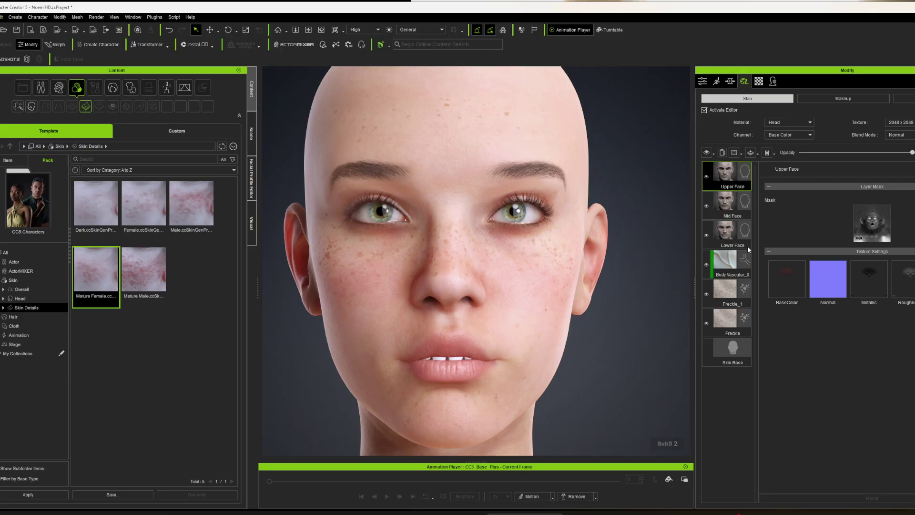
# Step: Flatten the skin layers of the current Head material
pyautogui.scroll(-4, 463, 229)
pyautogui.scroll(4, 463, 229)
pyautogui.click(756, 153)
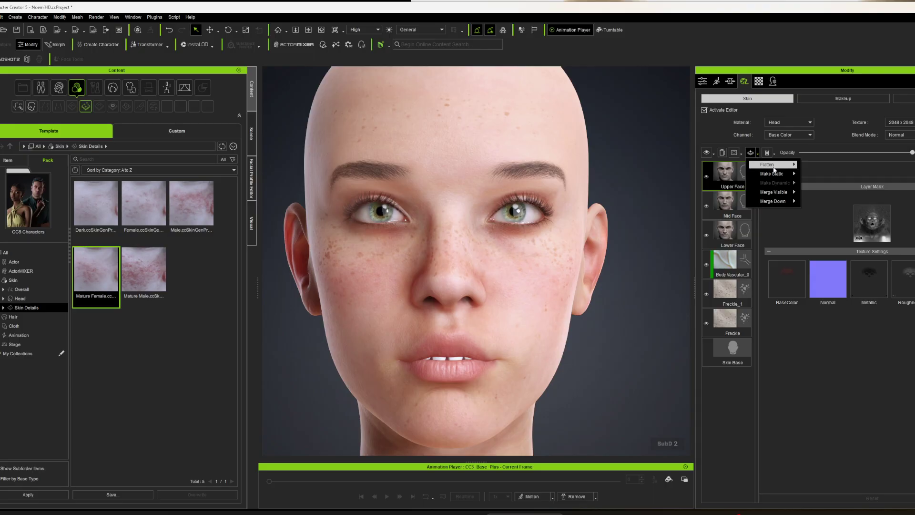
pyautogui.moveTo(772, 165)
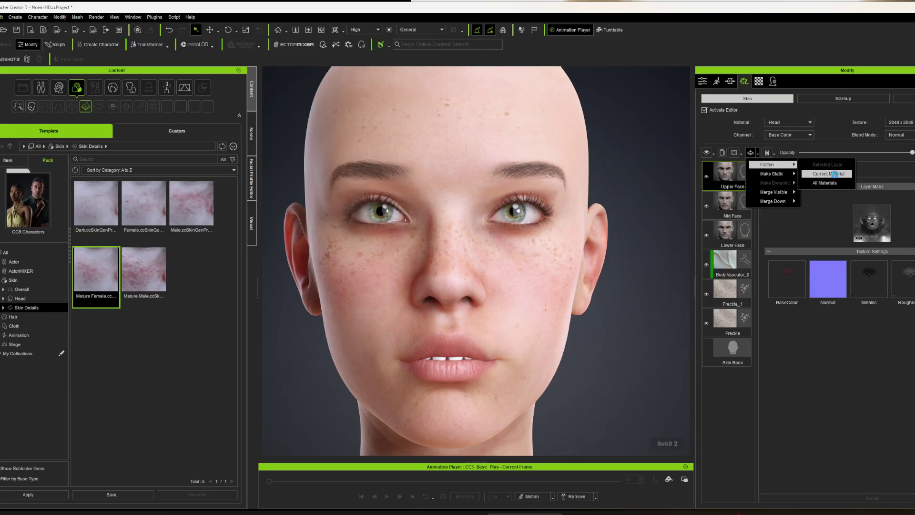
pyautogui.click(834, 174)
pyautogui.click(374, 271)
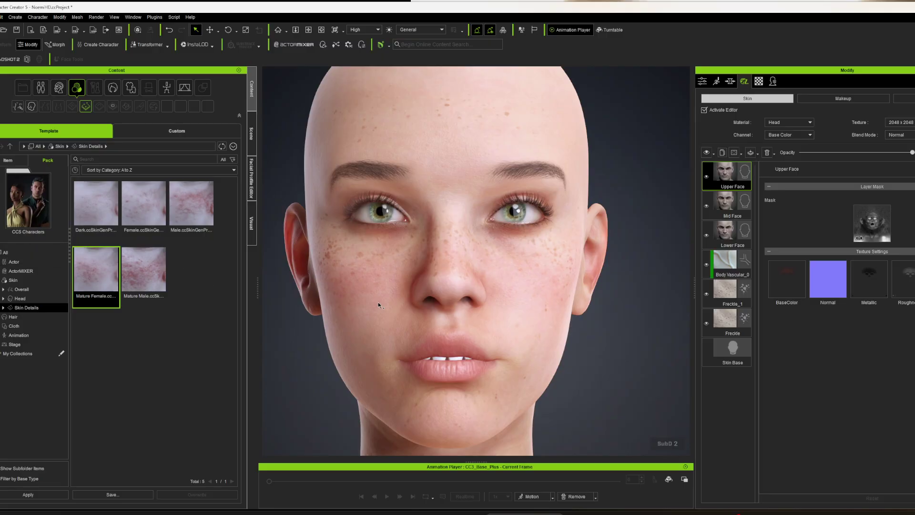
# Step: Search all content packs for "teeth" and open the CC5 Characters pack
pyautogui.scroll(-3, 388, 296)
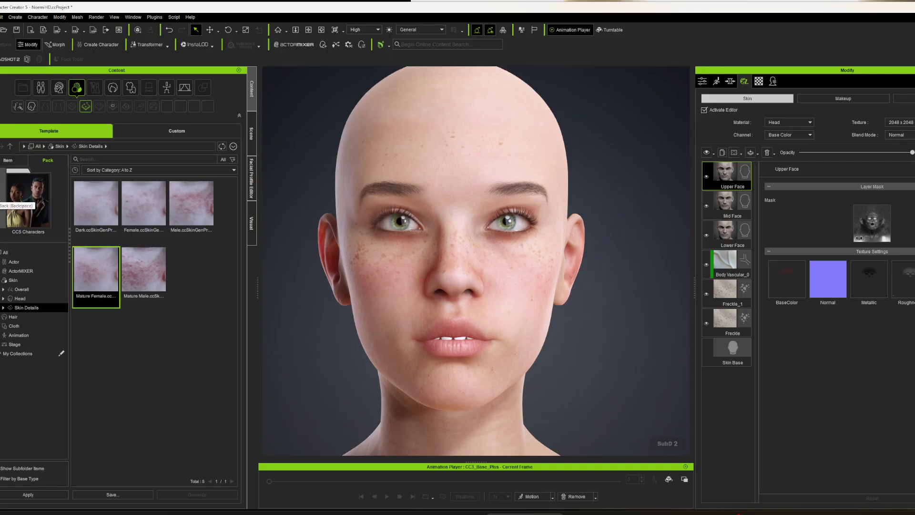
pyautogui.click(4, 200)
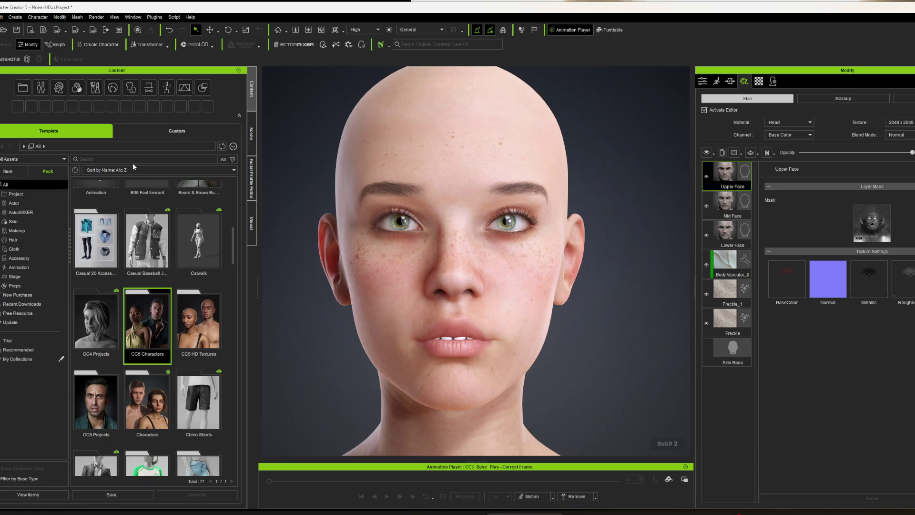
pyautogui.click(120, 160)
pyautogui.write('teeth')
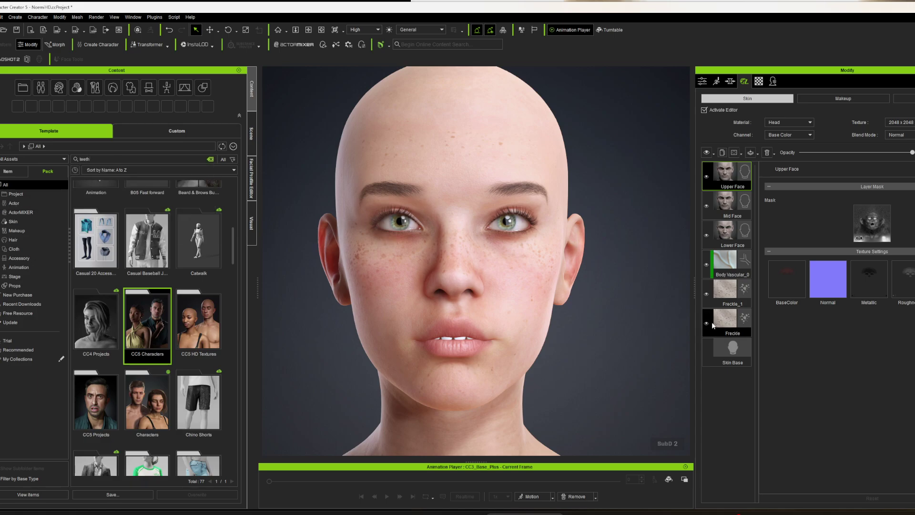
pyautogui.press('Return')
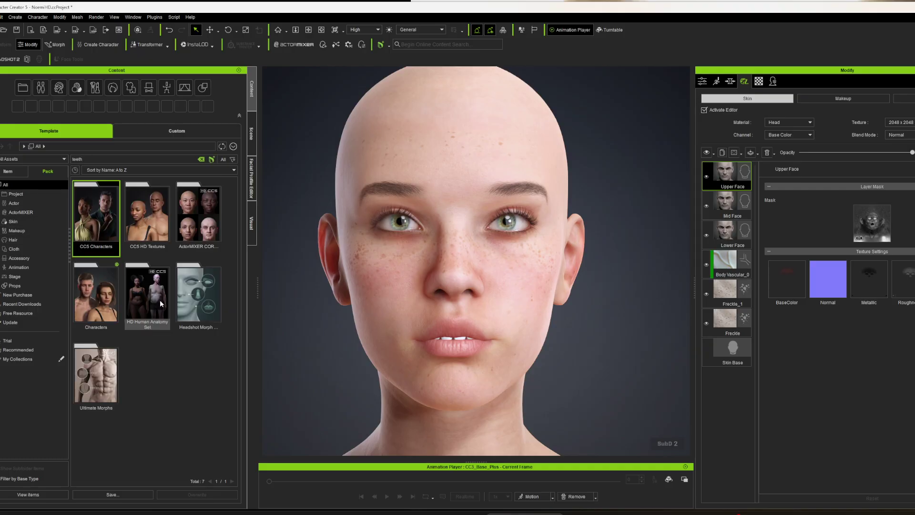
pyautogui.doubleClick(87, 223)
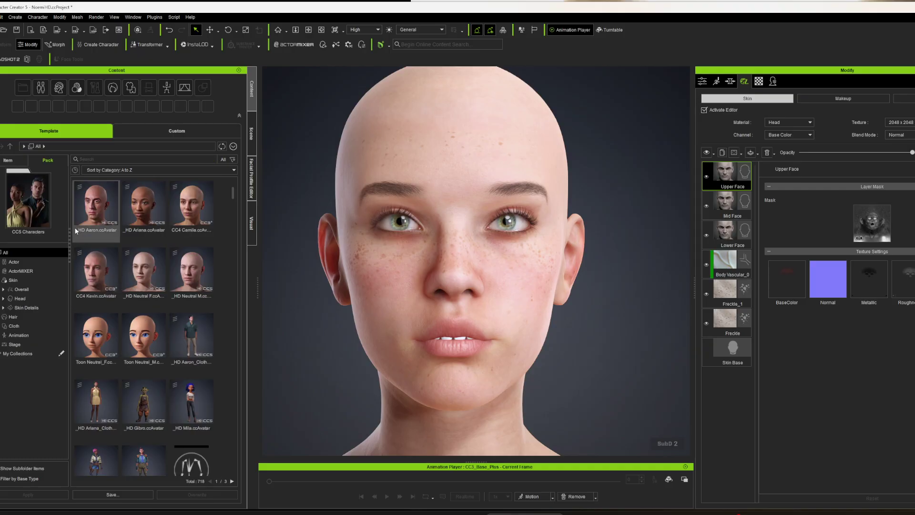
# Step: Find "teeth" within the CC5 Characters pack and apply the _HD Teeth 2K preset to the character, accepting deactivation of the SkinGen session
pyautogui.click(99, 158)
pyautogui.write('teeth')
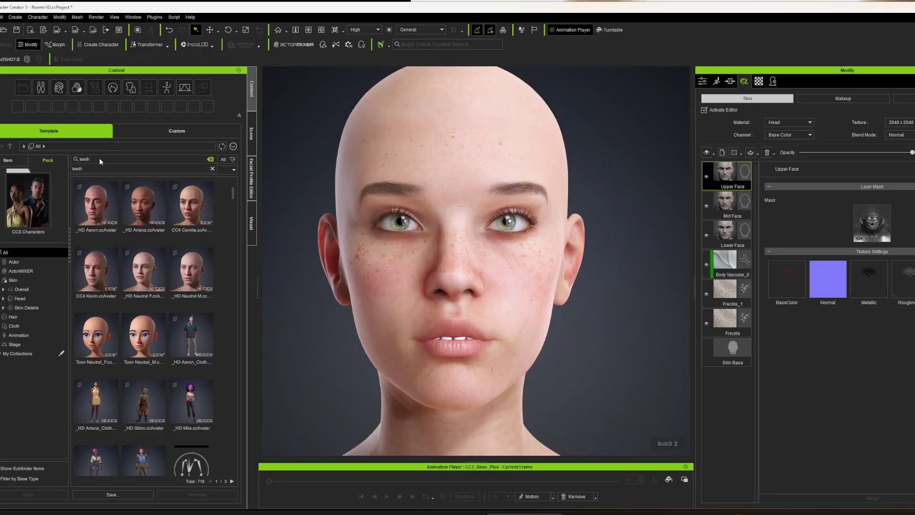
pyautogui.press('Return')
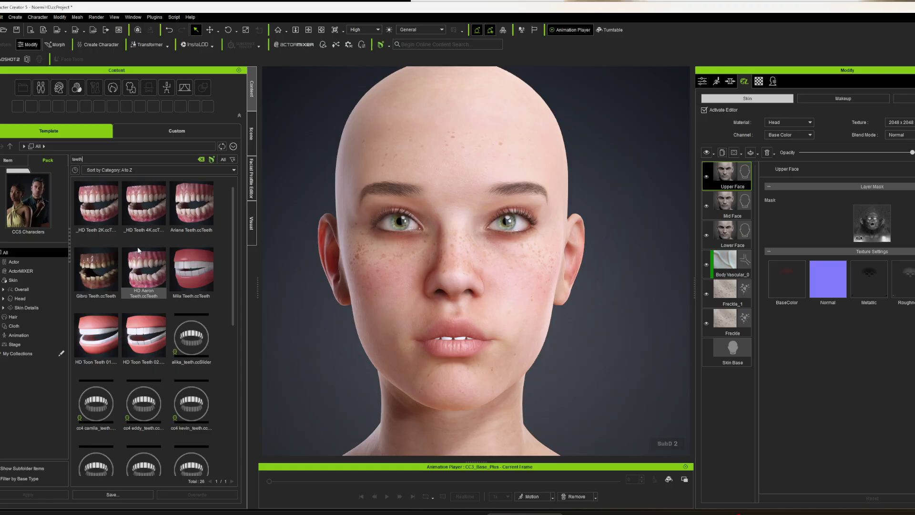
pyautogui.click(103, 206)
pyautogui.moveTo(104, 206); pyautogui.dragTo(500, 292)
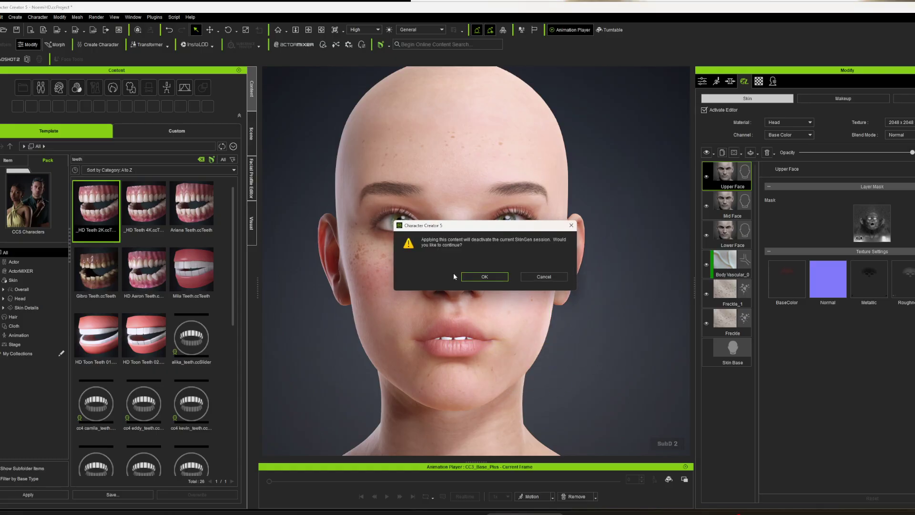
pyautogui.click(485, 278)
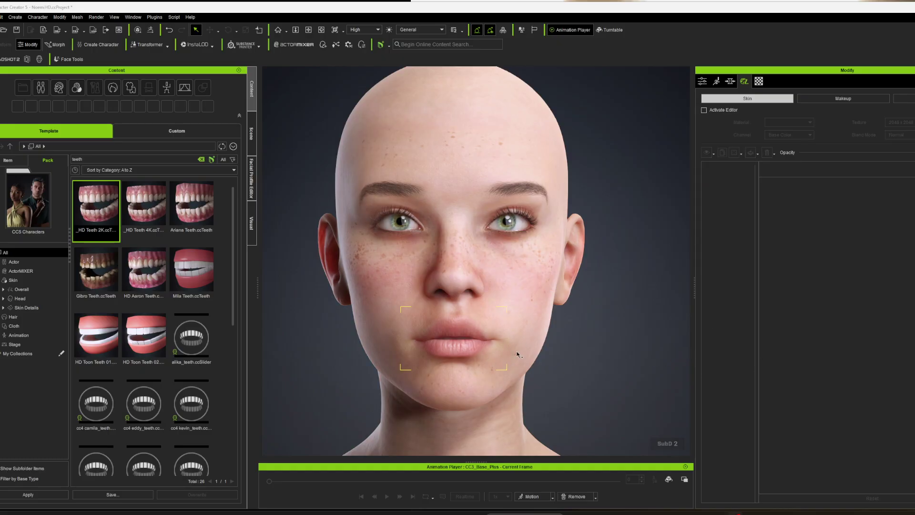
# Step: Examine the lips and mouth area up close, including how the mouth closes with the replaced teeth
pyautogui.scroll(5, 524, 353)
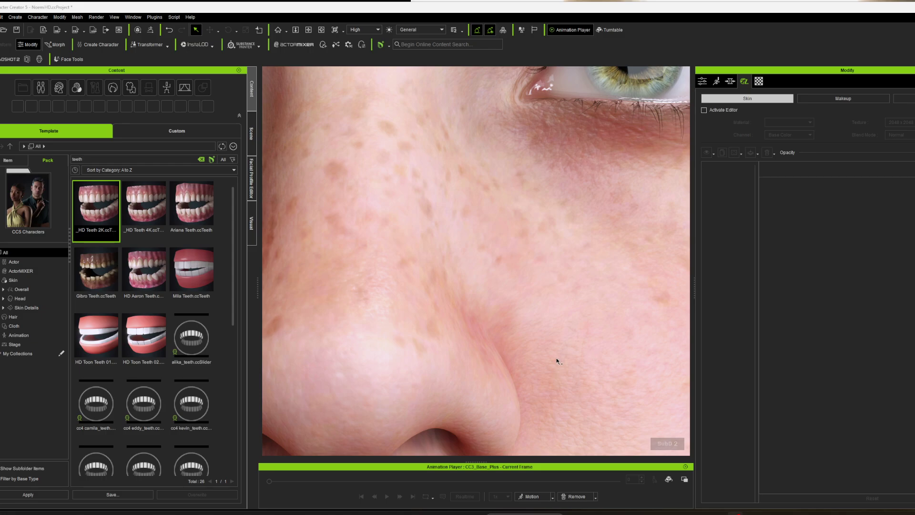
pyautogui.scroll(-5, 557, 367)
pyautogui.moveTo(563, 345); pyautogui.dragTo(594, 256, button='middle')
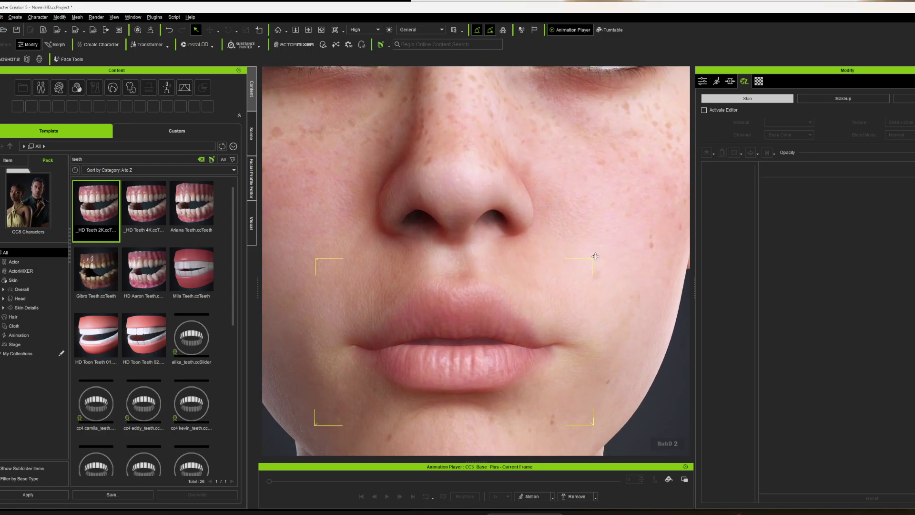
pyautogui.scroll(4, 509, 367)
pyautogui.scroll(-4, 511, 369)
pyautogui.moveTo(511, 366); pyautogui.dragTo(524, 329, button='right')
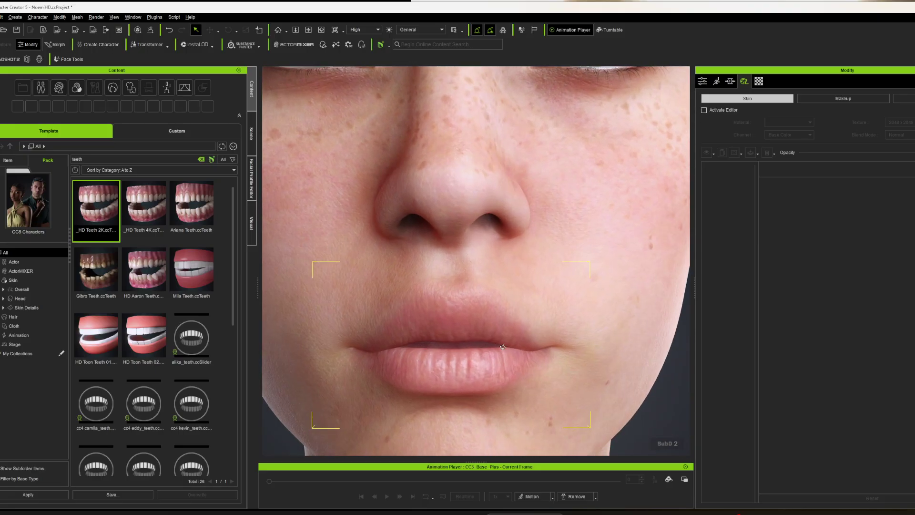
pyautogui.scroll(-4, 524, 327)
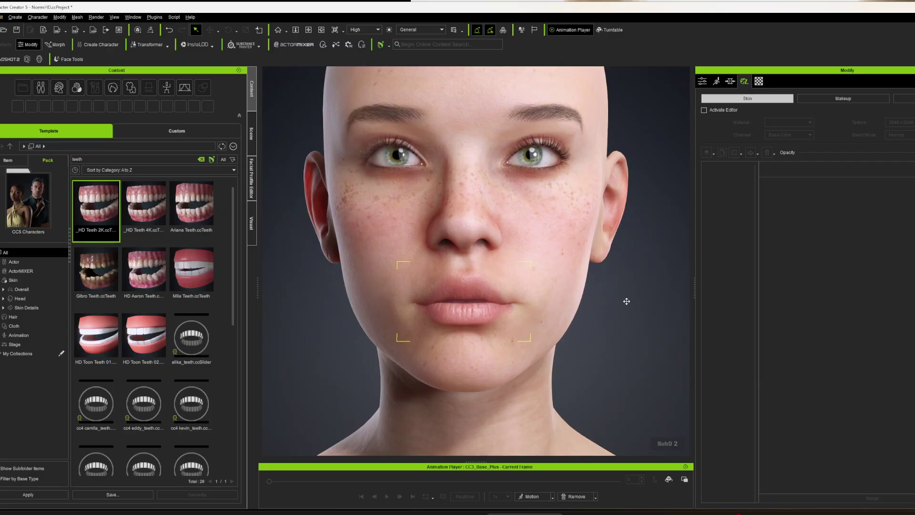
pyautogui.moveTo(623, 299); pyautogui.dragTo(616, 344, button='middle')
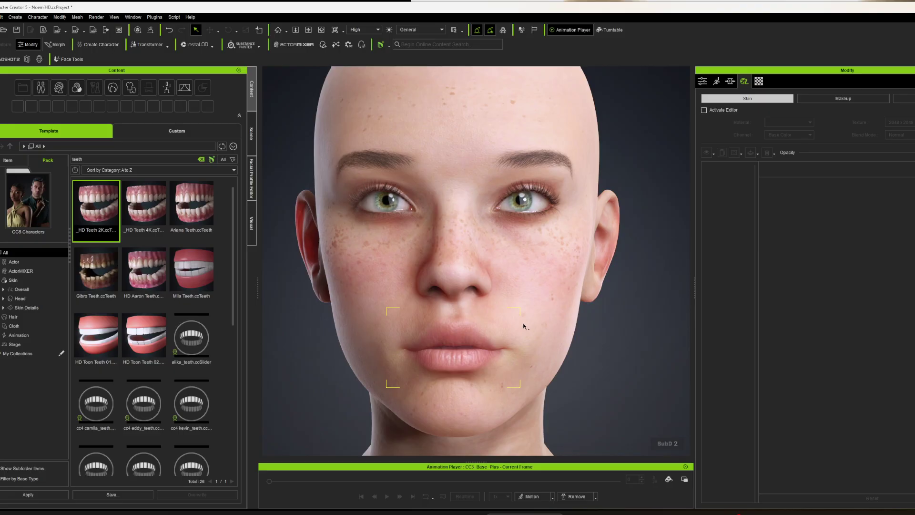
# Step: Inspect the head from both profiles, at three-quarter angles and from the front
pyautogui.scroll(-2, 615, 350)
pyautogui.scroll(1, 613, 351)
pyautogui.moveTo(605, 351); pyautogui.dragTo(383, 351, button='right')
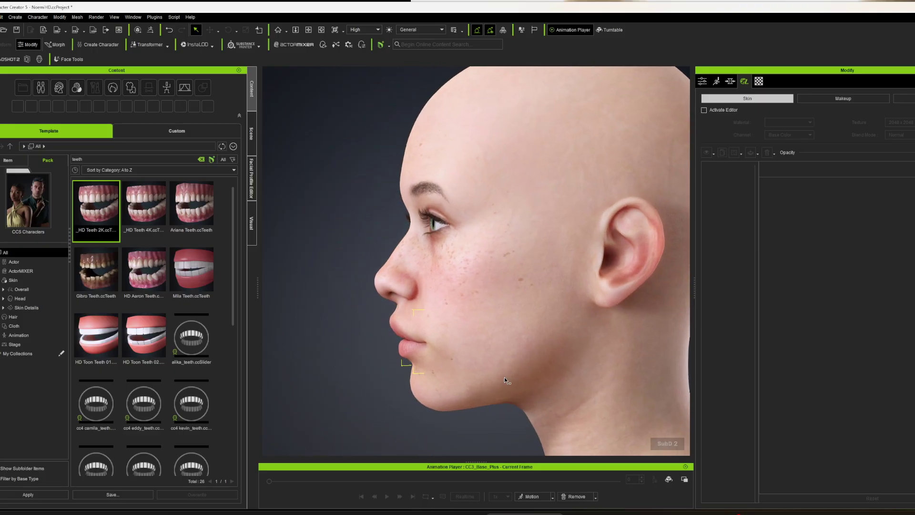
pyautogui.moveTo(578, 337); pyautogui.dragTo(622, 333, button='right')
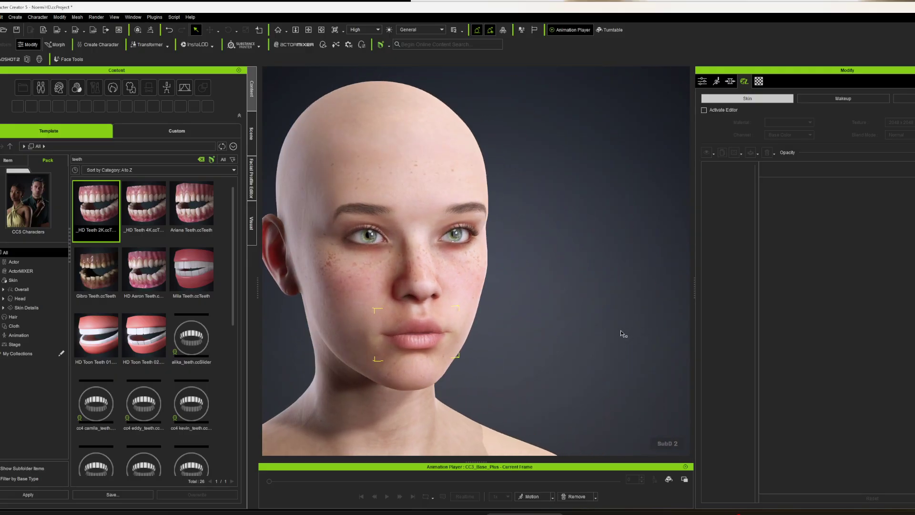
pyautogui.moveTo(432, 338); pyautogui.dragTo(586, 313, button='right')
pyautogui.moveTo(427, 331); pyautogui.dragTo(483, 329, button='right')
pyautogui.moveTo(424, 335); pyautogui.dragTo(505, 306, button='middle')
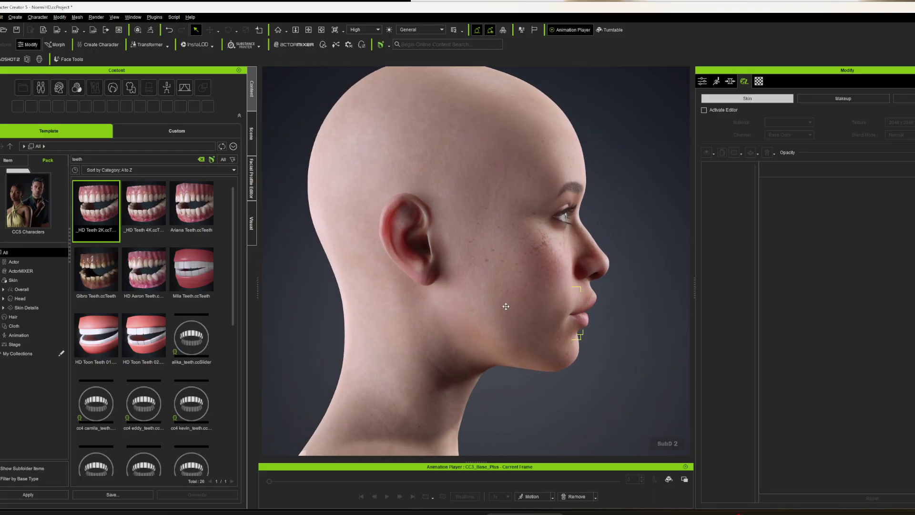
pyautogui.scroll(4, 558, 289)
pyautogui.moveTo(591, 298); pyautogui.dragTo(439, 310, button='right')
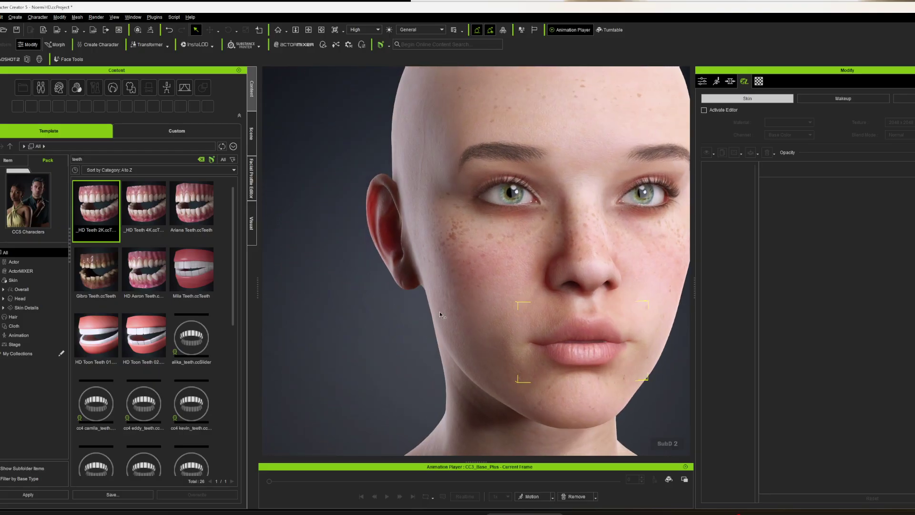
pyautogui.moveTo(586, 329); pyautogui.dragTo(554, 327, button='right')
pyautogui.scroll(-2, 555, 329)
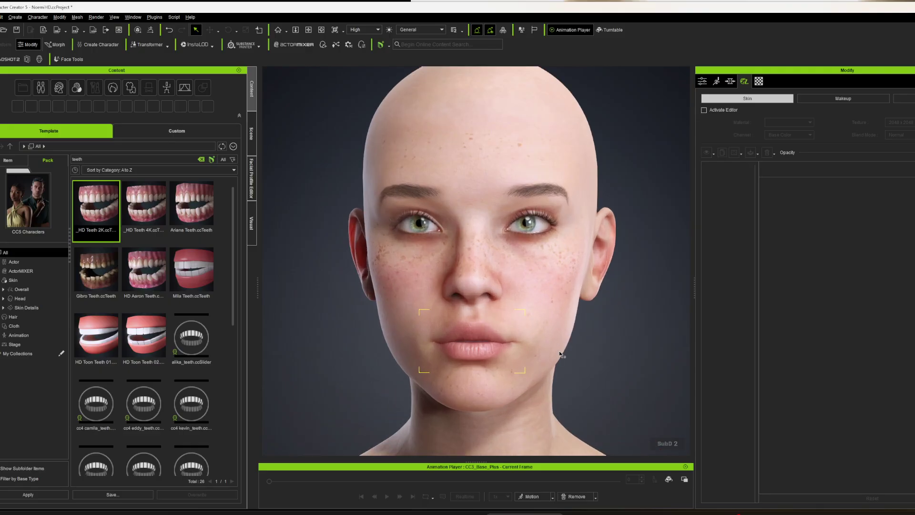
pyautogui.moveTo(571, 357); pyautogui.dragTo(541, 367, button='middle')
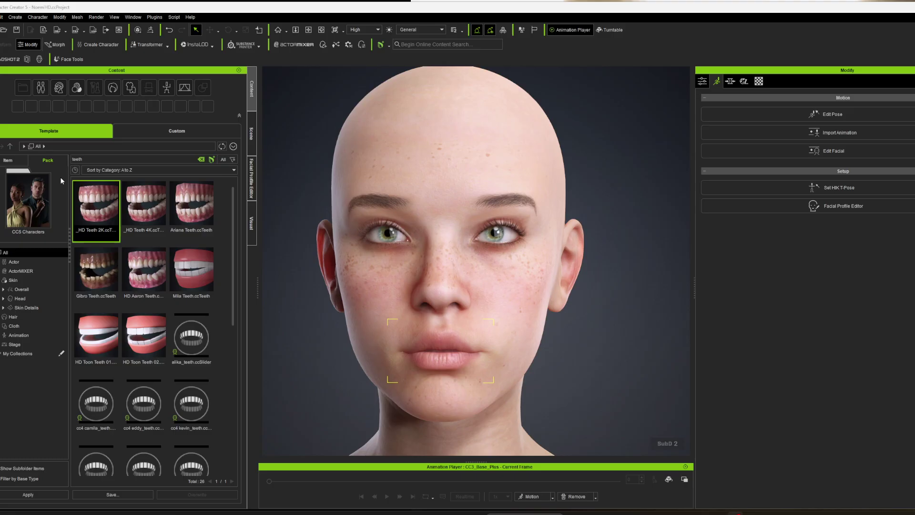
# Step: Select the CC3_Base_Plus character and enable Edit Expressions in the Facial Profile Editor
pyautogui.click(251, 133)
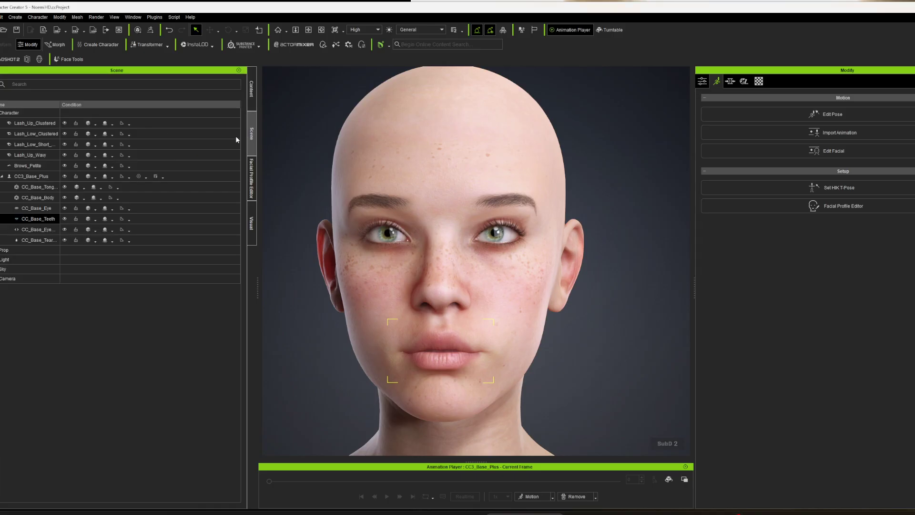
pyautogui.click(31, 176)
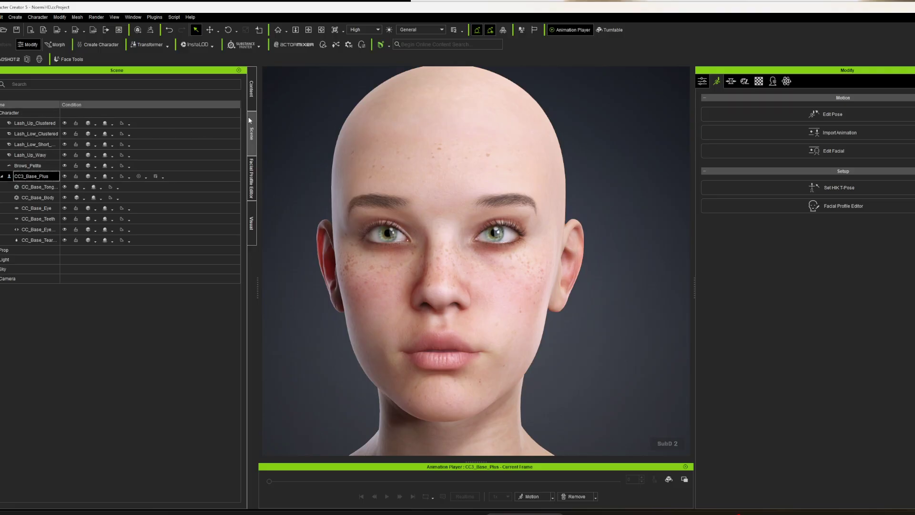
pyautogui.click(250, 177)
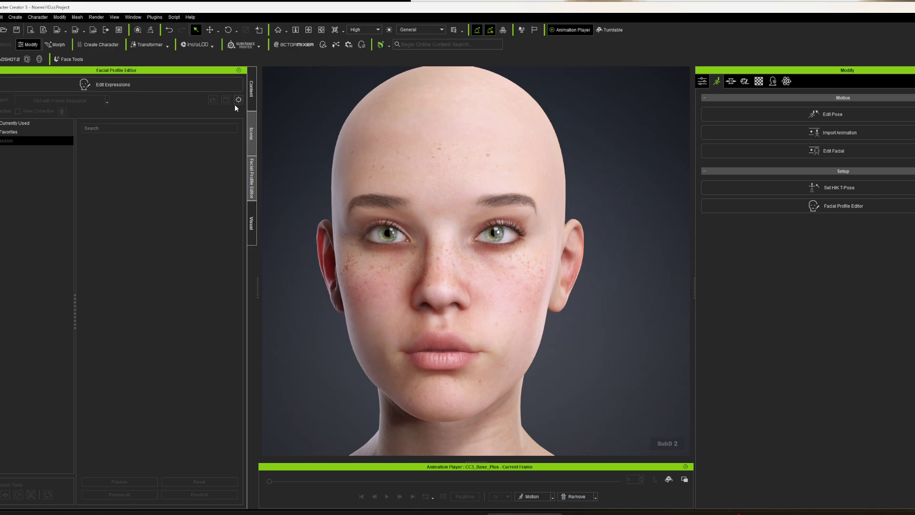
pyautogui.click(127, 18)
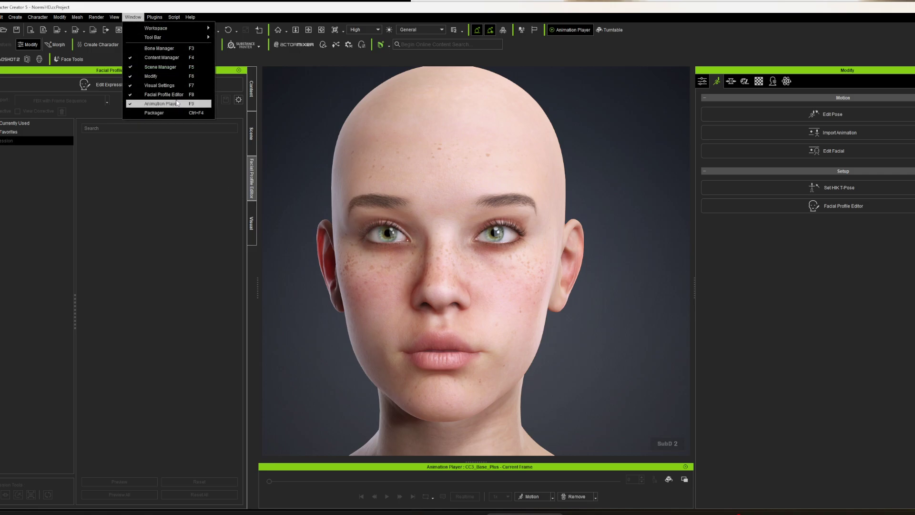
pyautogui.click(167, 124)
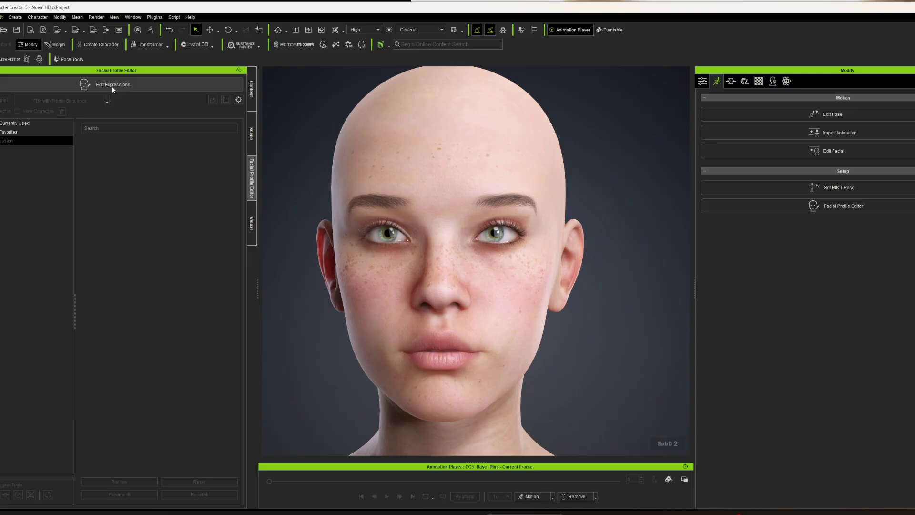
pyautogui.click(111, 86)
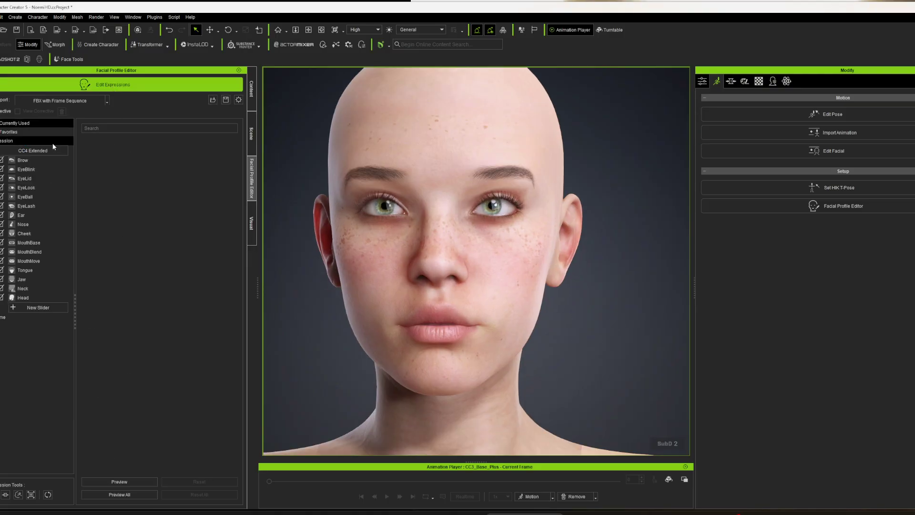
# Step: Convert the character's facial profile to CC5 HD without saving a ccFacialProfile first, and return to the scene's object list
pyautogui.click(25, 152)
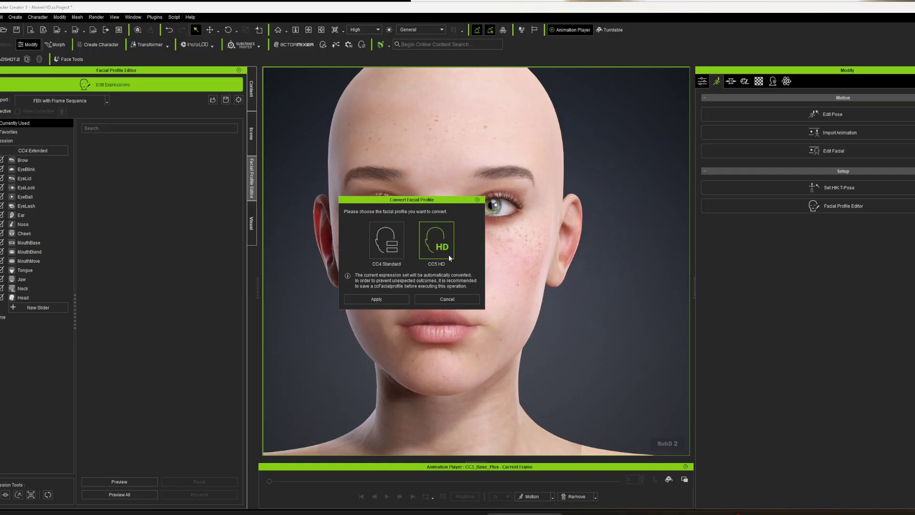
pyautogui.click(381, 299)
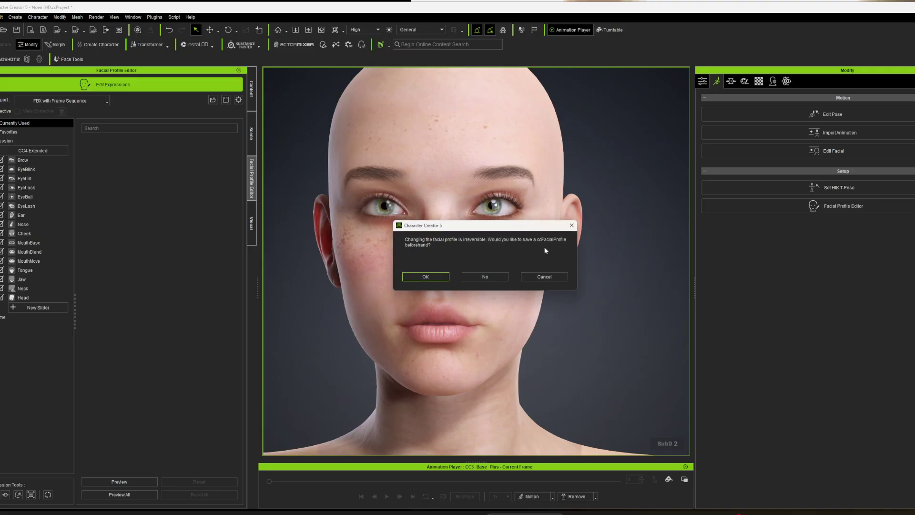
pyautogui.click(490, 277)
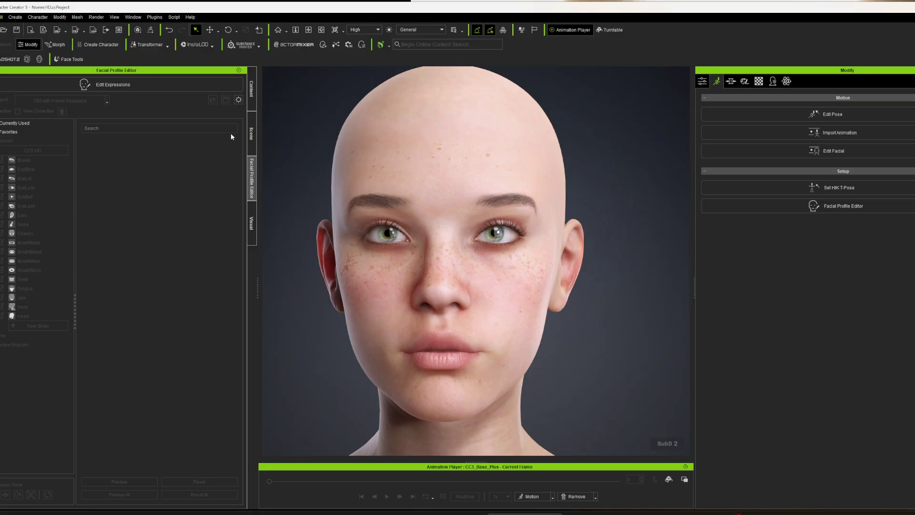
pyautogui.click(251, 133)
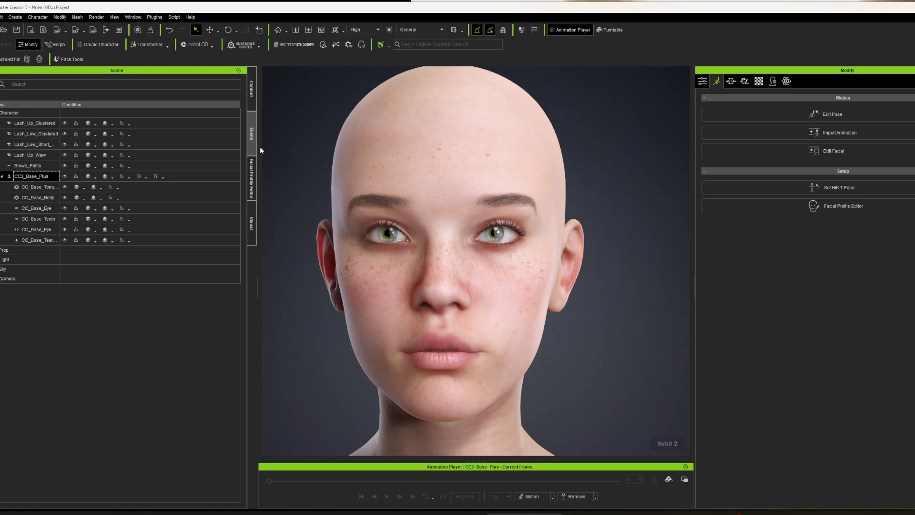
# Step: Enable Edit Expressions in the Facial Profile Editor, then test the Brow_Down_L expression at 100 and return it to 0
pyautogui.click(251, 175)
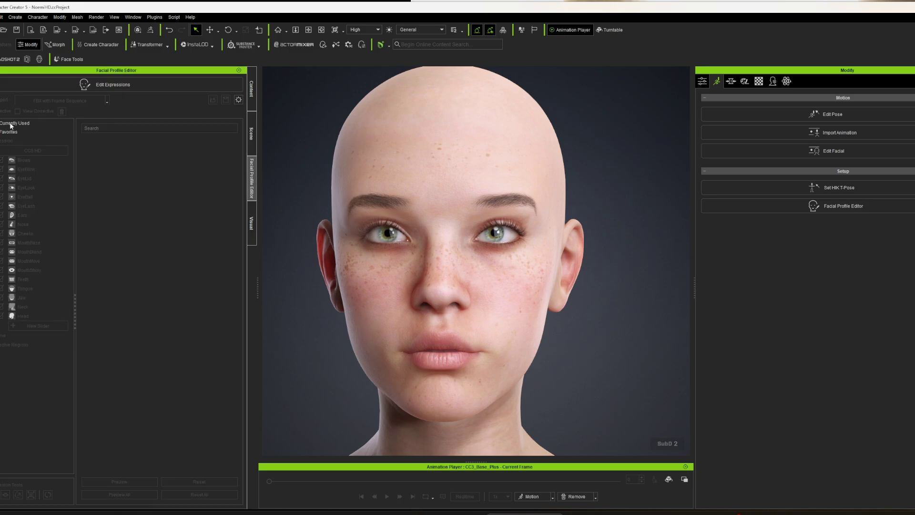
pyautogui.click(133, 85)
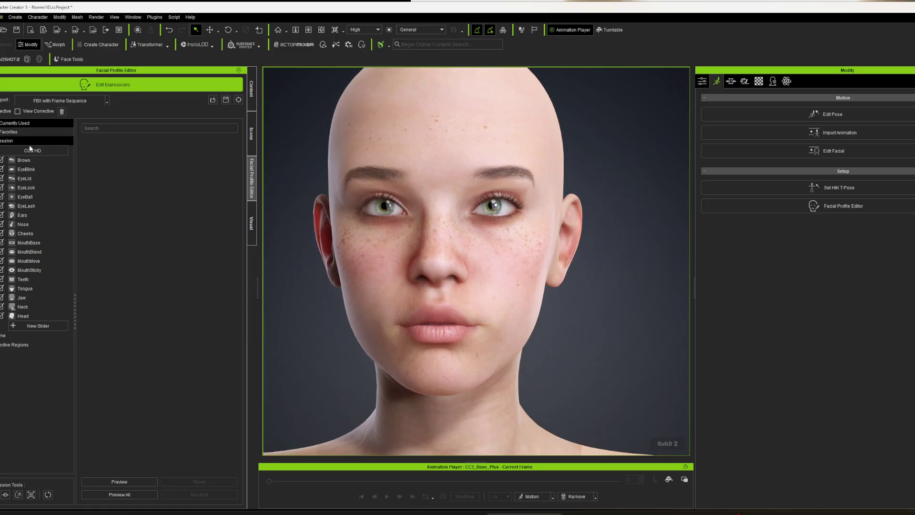
pyautogui.click(25, 160)
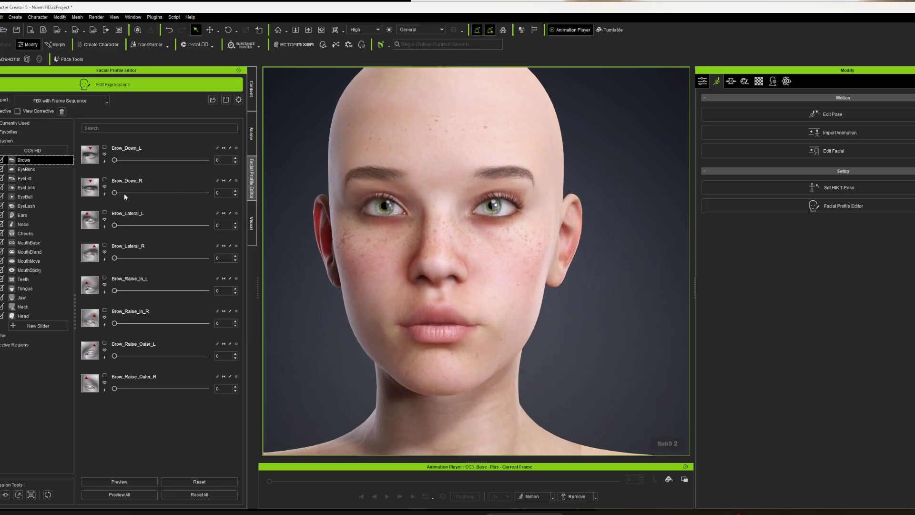
pyautogui.moveTo(116, 161); pyautogui.dragTo(222, 169)
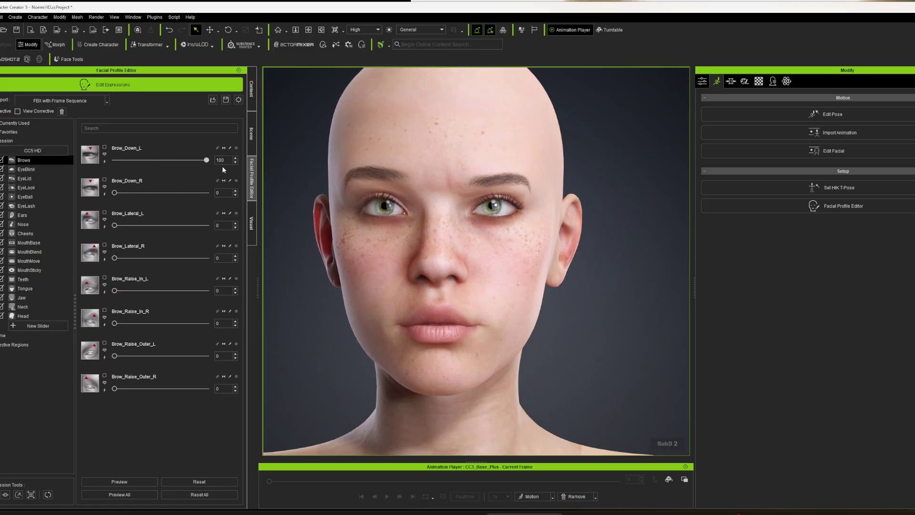
pyautogui.moveTo(168, 165); pyautogui.dragTo(101, 158)
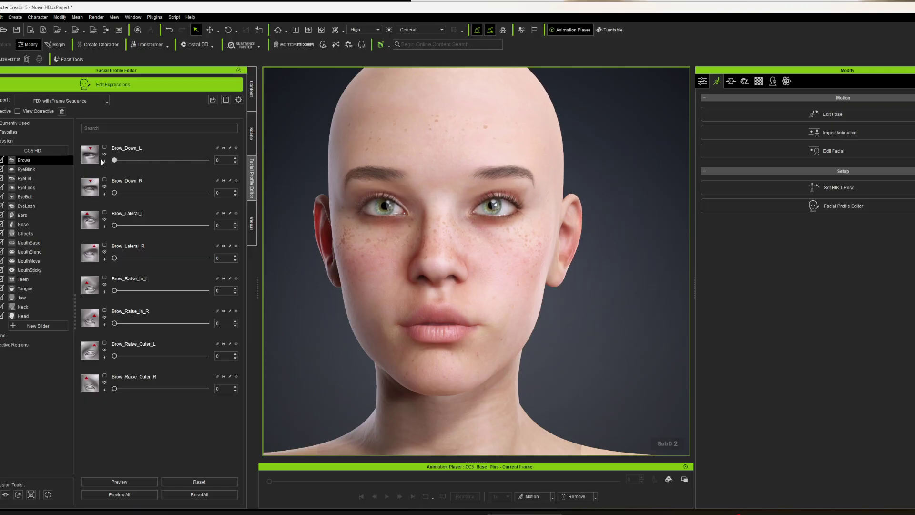
# Step: Browse the corrective and viseme expressions, testing the V_Open and V_Tight visemes and returning them to 0
pyautogui.click(11, 345)
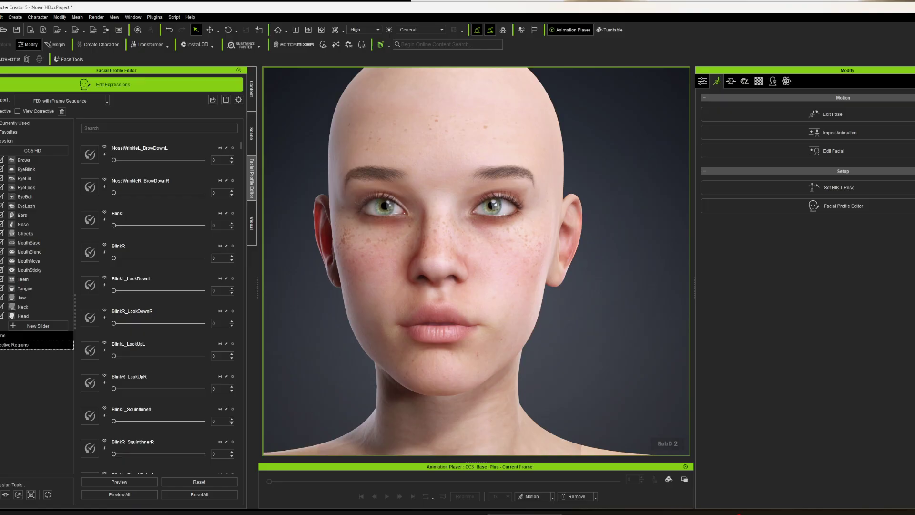
pyautogui.click(2, 336)
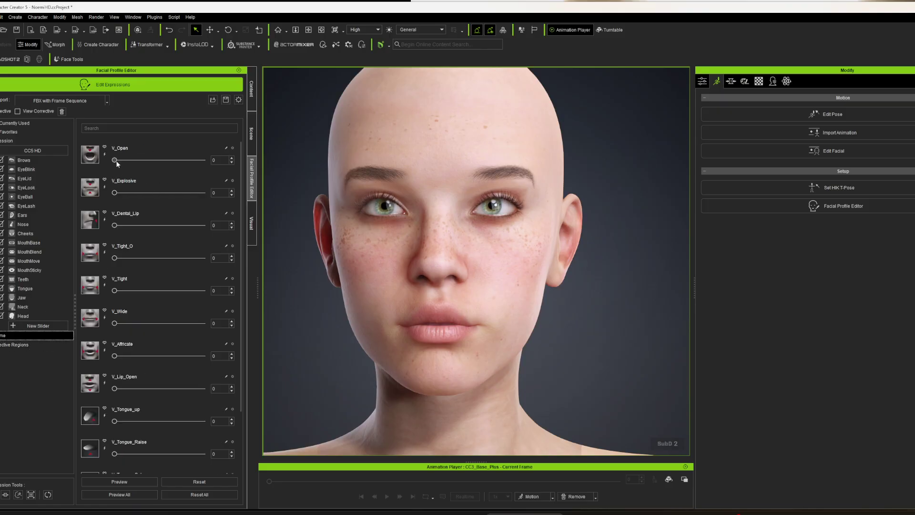
pyautogui.moveTo(116, 162); pyautogui.dragTo(113, 196)
pyautogui.moveTo(116, 293)
pyautogui.mouseDown()
pyautogui.moveTo(203, 296)
pyautogui.moveTo(112, 292)
pyautogui.mouseUp()
# Step: Show the HD Ultimate Morphs for the head and examine the skin around the eye from a three-quarter angle and the front
pyautogui.click(730, 81)
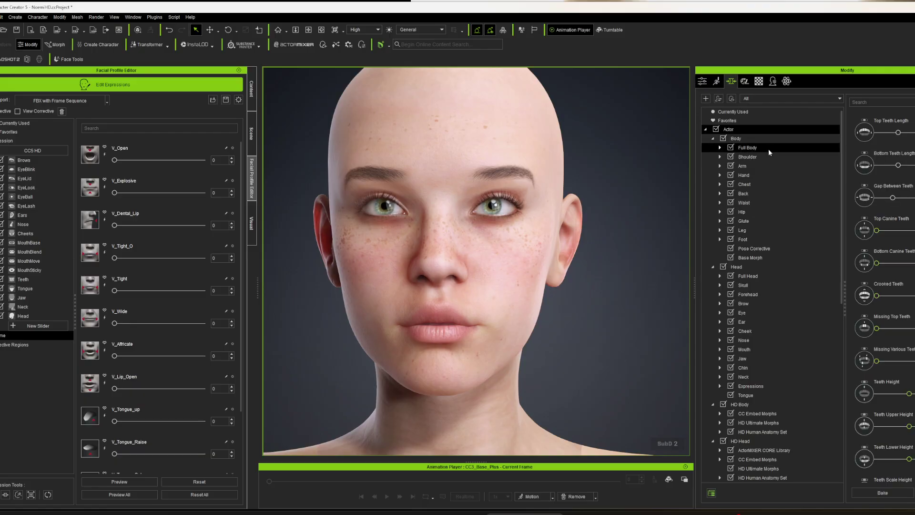
pyautogui.scroll(-3, 765, 309)
pyautogui.scroll(-1, 765, 310)
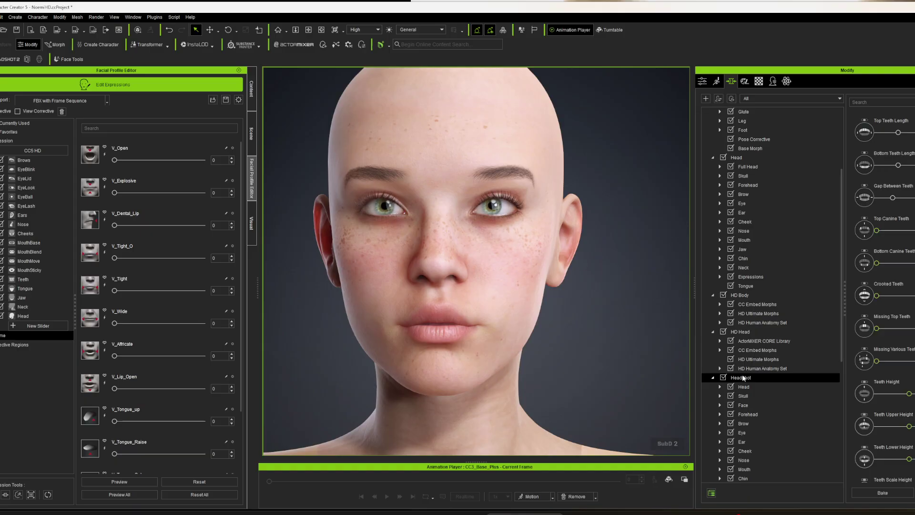
pyautogui.scroll(-3, 786, 370)
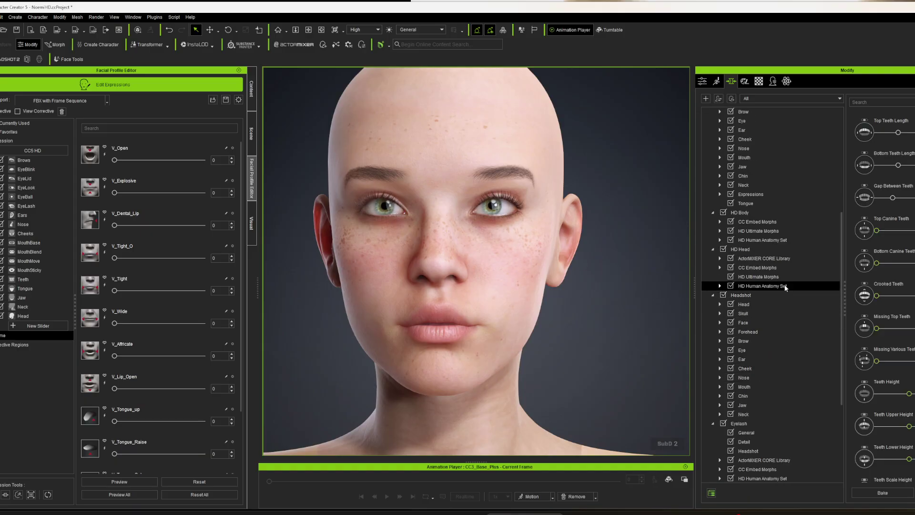
pyautogui.click(768, 277)
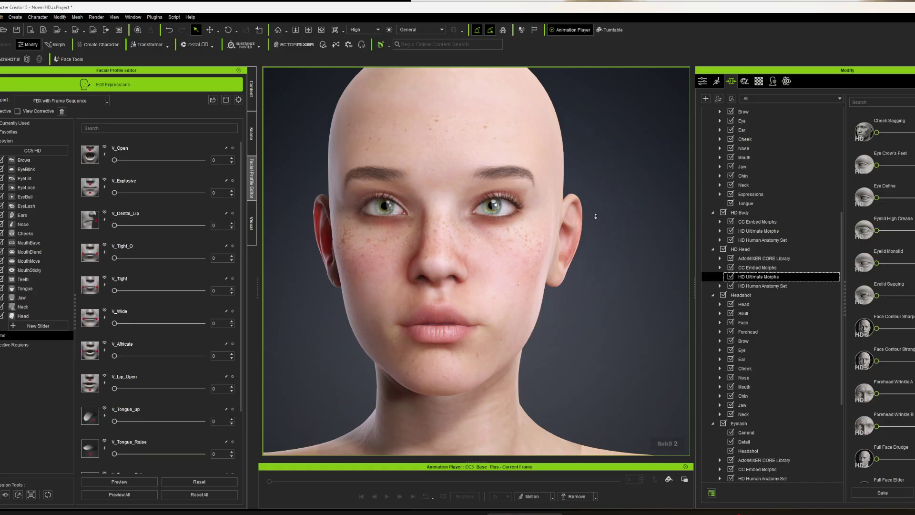
pyautogui.scroll(3, 597, 224)
pyautogui.scroll(-3, 611, 243)
pyautogui.moveTo(611, 244); pyautogui.dragTo(513, 257, button='right')
pyautogui.scroll(1, 514, 257)
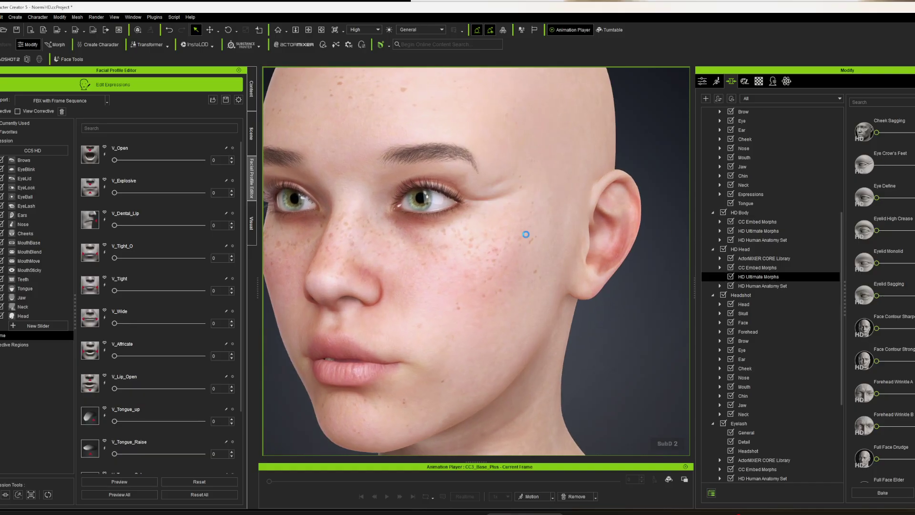
pyautogui.moveTo(527, 235); pyautogui.dragTo(601, 275, button='right')
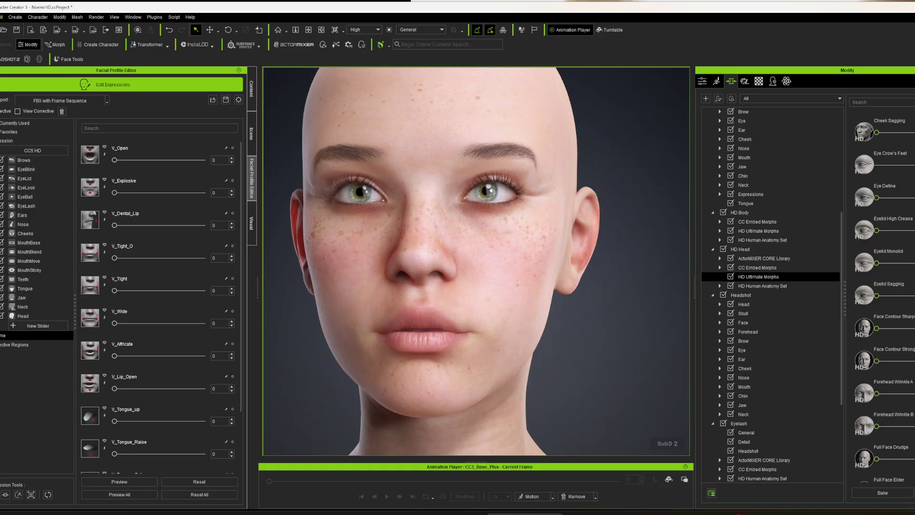
# Step: Open Edit Facial for the character and look through its Muscle, Expression and Modify modes
pyautogui.click(716, 82)
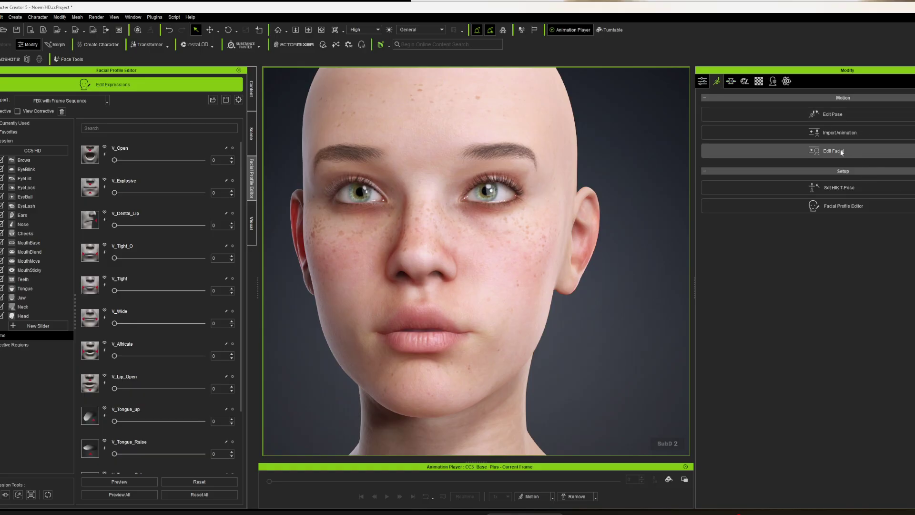
pyautogui.click(845, 187)
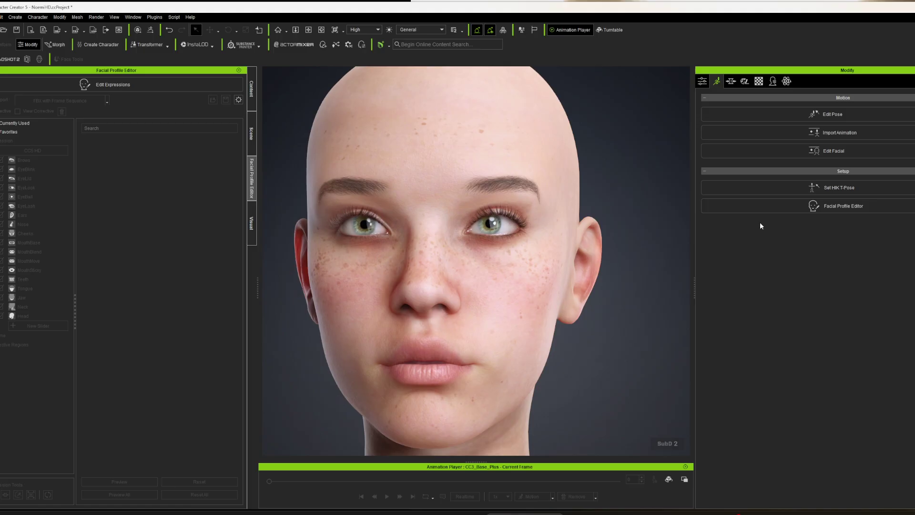
pyautogui.click(543, 288)
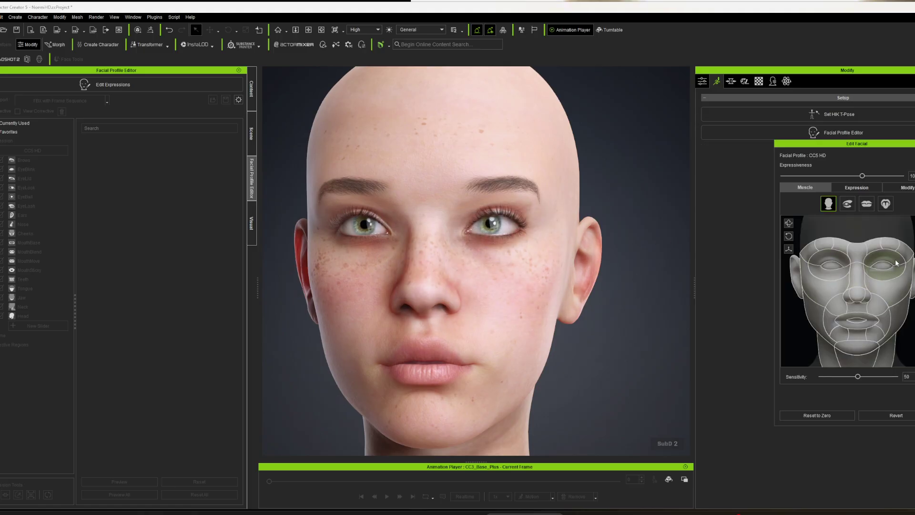
pyautogui.click(856, 187)
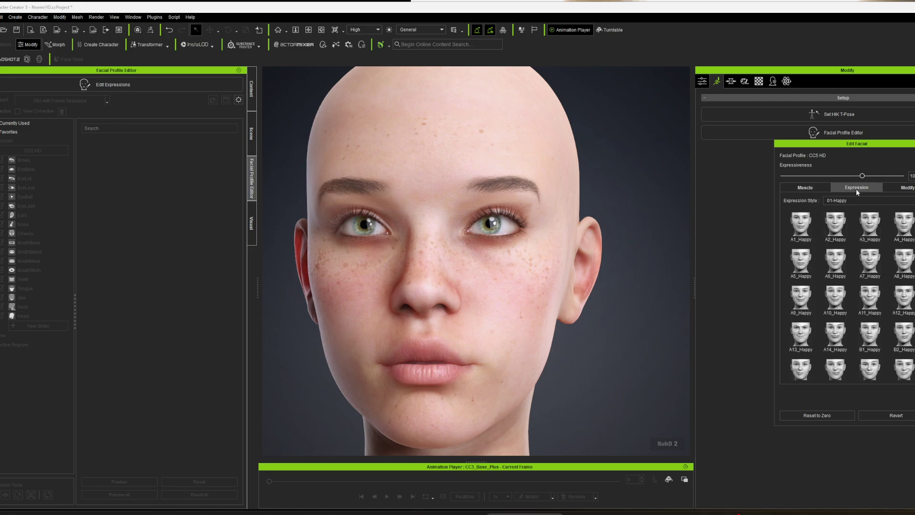
pyautogui.click(905, 187)
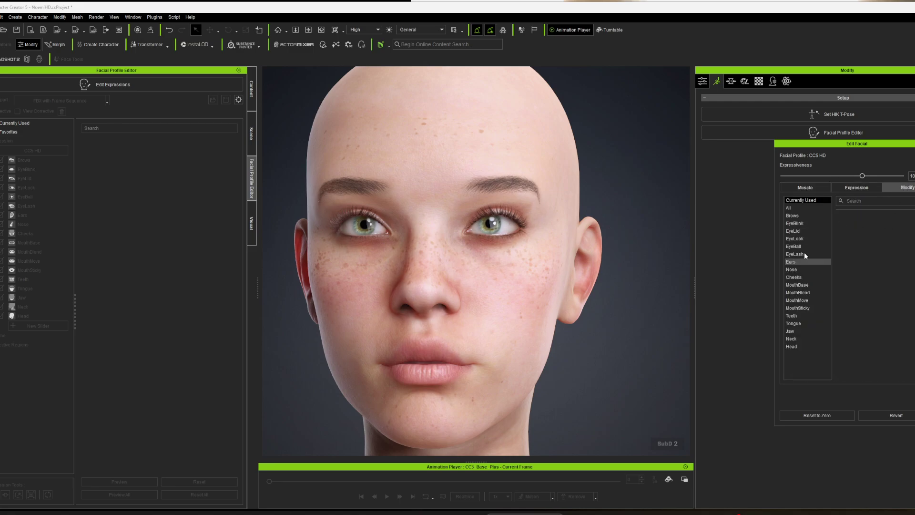
# Step: Return to Muscle mode in Edit Facial and try moving the nose and surrounding facial muscles
pyautogui.click(803, 188)
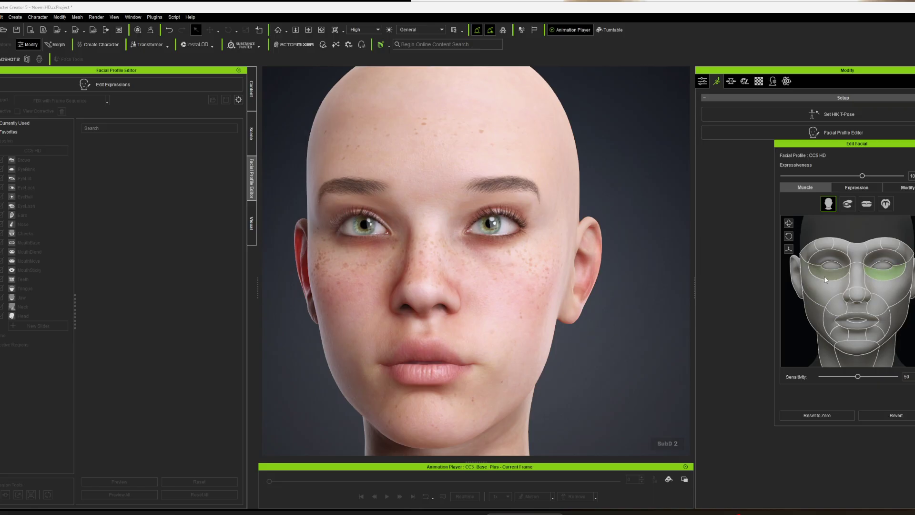
pyautogui.moveTo(856, 275)
pyautogui.mouseDown()
pyautogui.moveTo(856, 309)
pyautogui.moveTo(858, 238)
pyautogui.moveTo(858, 286)
pyautogui.moveTo(857, 238)
pyautogui.moveTo(829, 238)
pyautogui.moveTo(842, 267)
pyautogui.mouseUp()
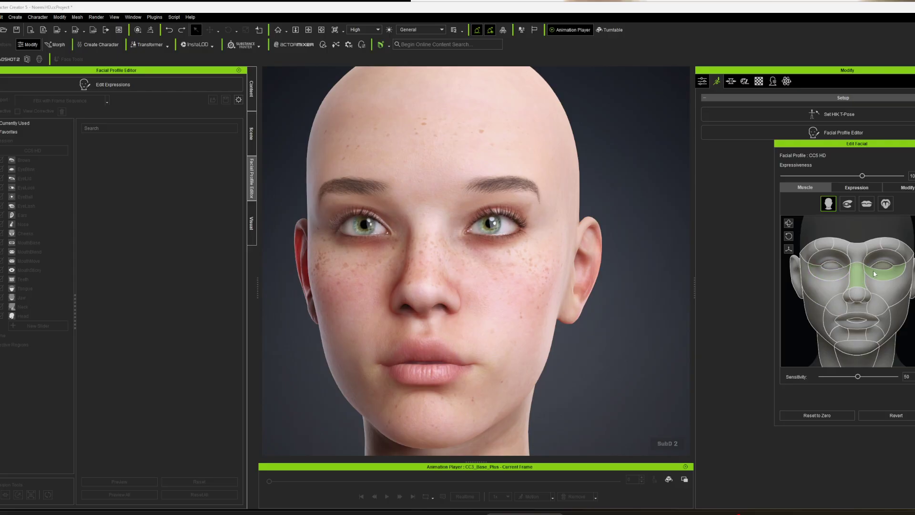
pyautogui.moveTo(856, 273); pyautogui.dragTo(827, 263)
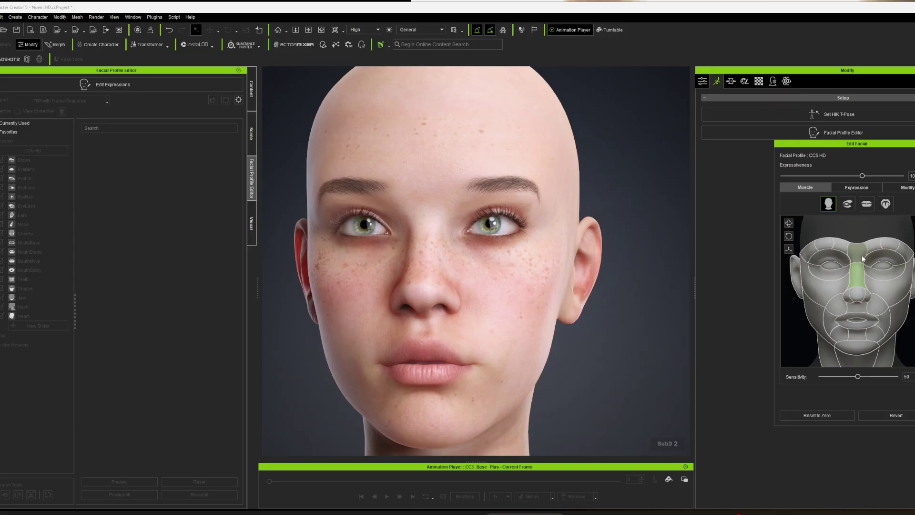
# Step: Inspect the head in side and front view at several distances and close Edit Facial
pyautogui.moveTo(471, 293); pyautogui.dragTo(658, 292, button='right')
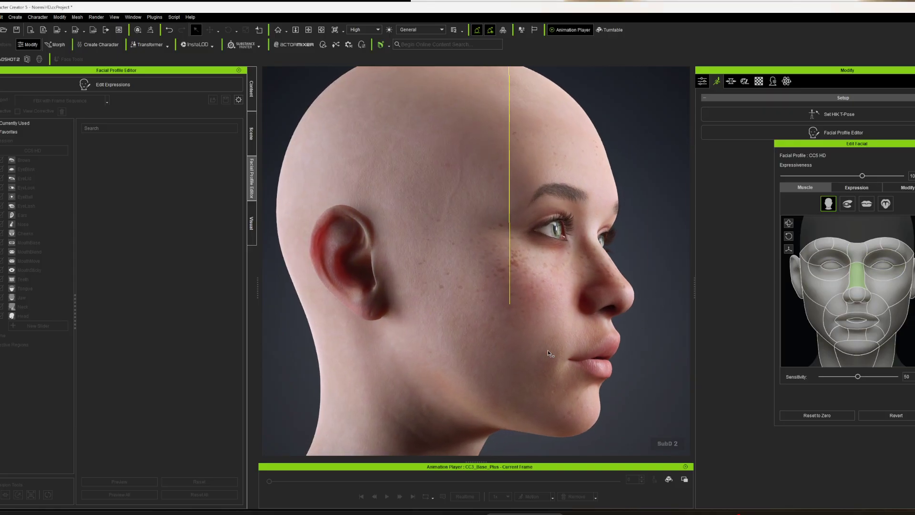
pyautogui.scroll(2, 643, 328)
pyautogui.moveTo(618, 356); pyautogui.dragTo(519, 361, button='right')
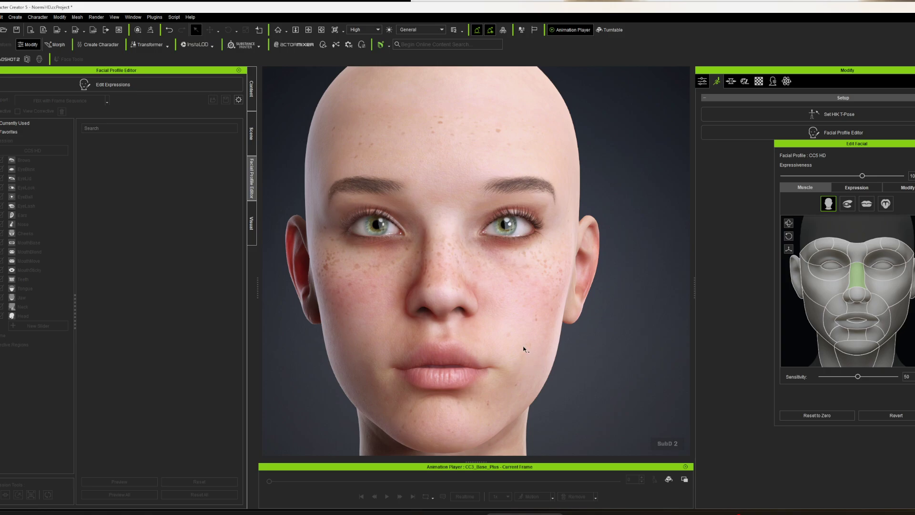
pyautogui.scroll(-2, 540, 334)
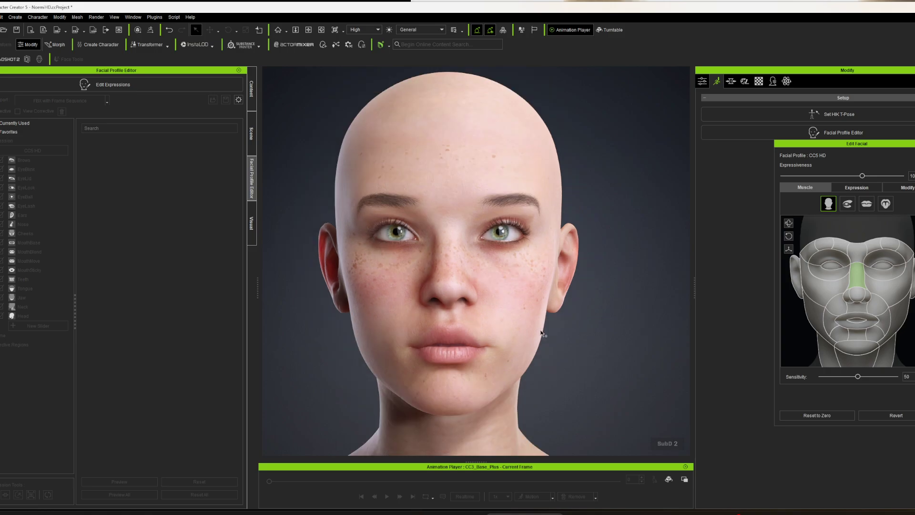
pyautogui.scroll(2, 542, 334)
pyautogui.moveTo(575, 335); pyautogui.dragTo(565, 337, button='right')
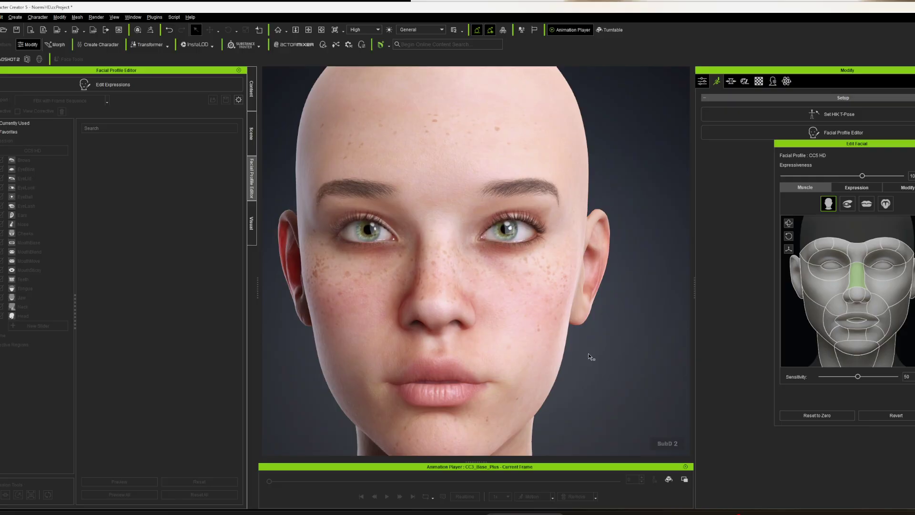
pyautogui.moveTo(588, 356); pyautogui.dragTo(603, 341, button='middle')
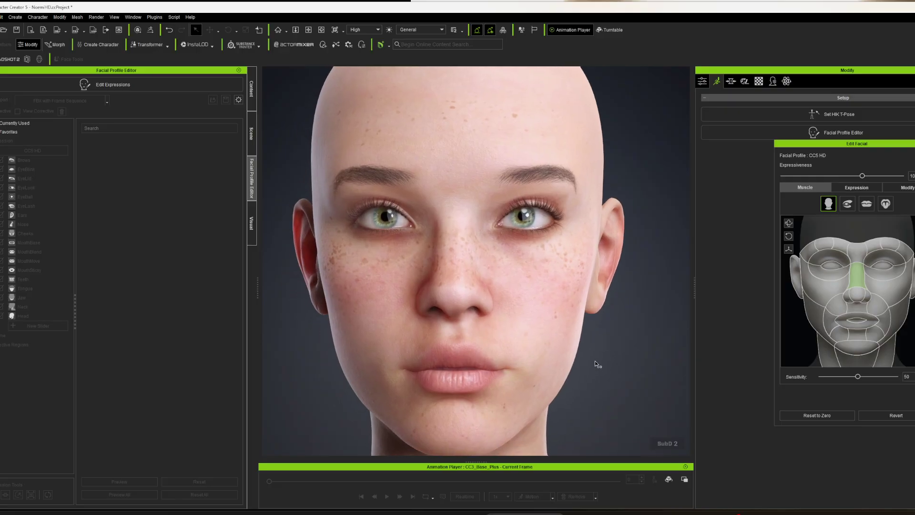
pyautogui.scroll(-1, 587, 353)
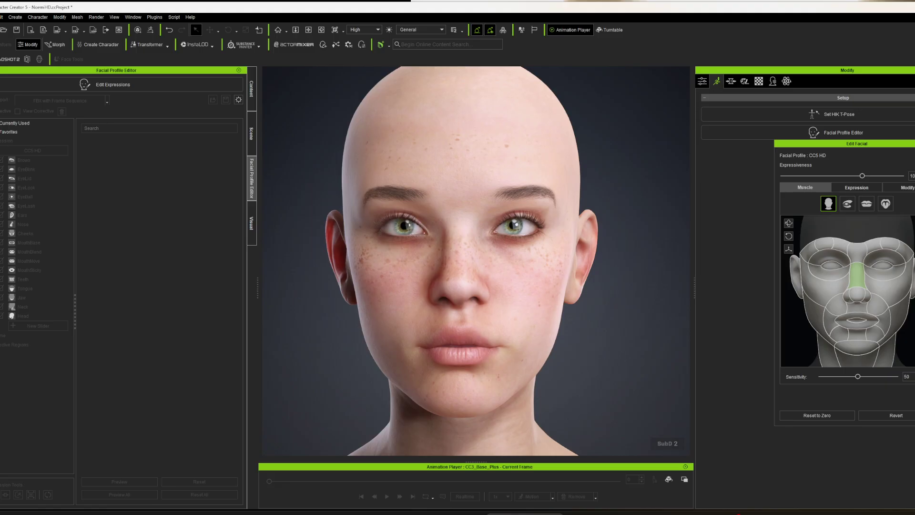
pyautogui.press('Escape')
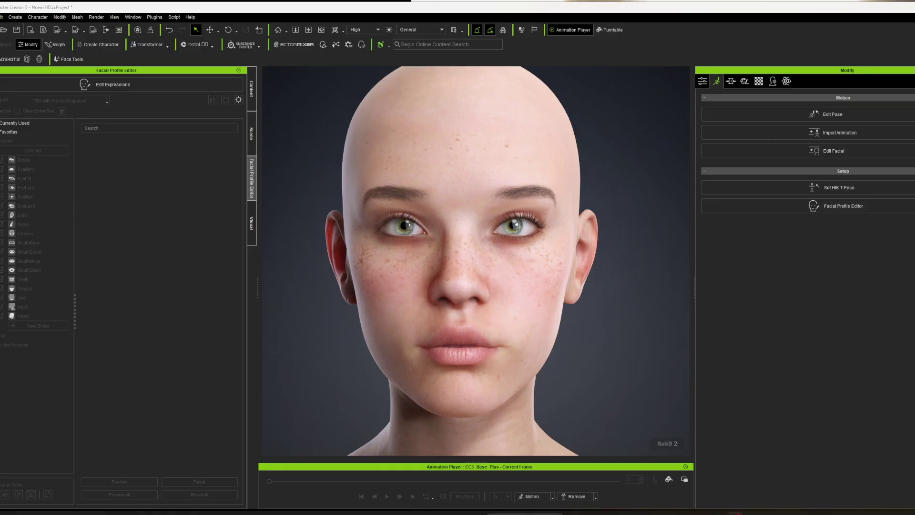
# Step: Check the HD Face Control add-on in Reallusion HUB, return to Character Creator, and open HD Face Control docked above the Modify pane
pyautogui.hotkey('alt', 'Tab')
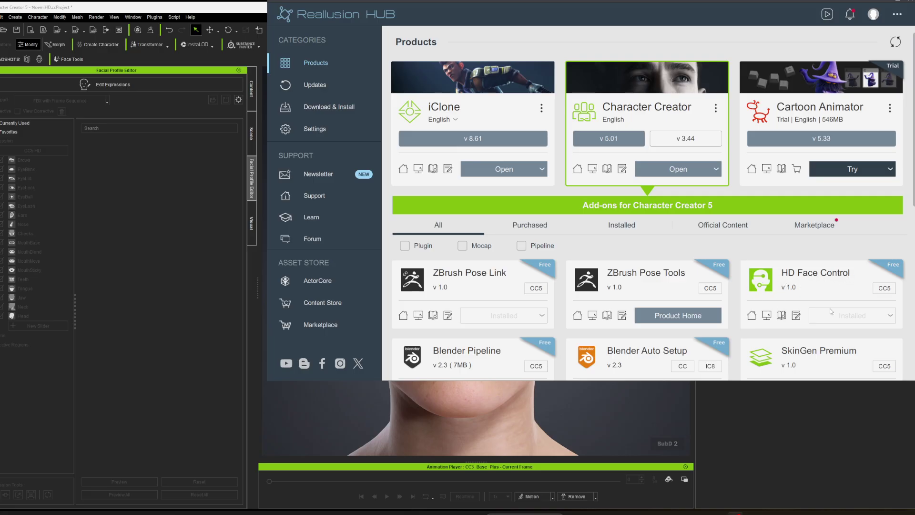
pyautogui.click(898, 1)
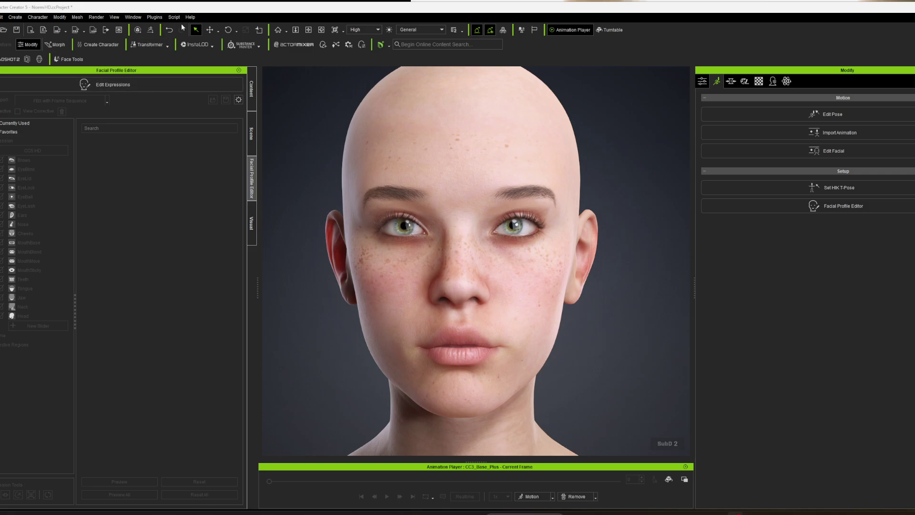
pyautogui.click(157, 18)
pyautogui.moveTo(178, 101)
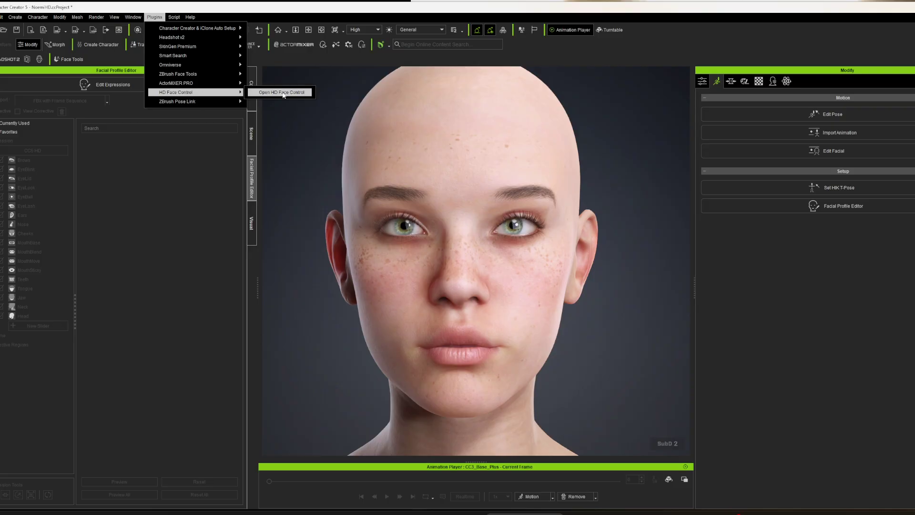
pyautogui.click(283, 94)
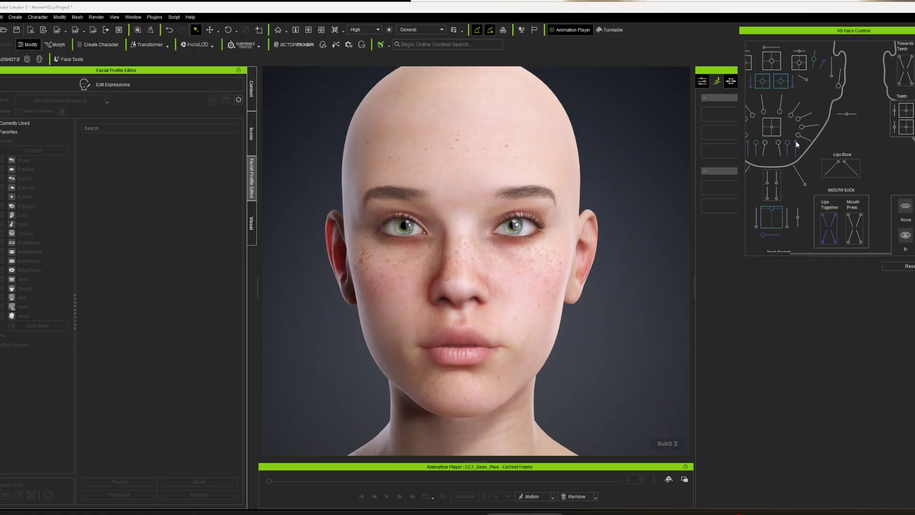
pyautogui.moveTo(756, 31); pyautogui.dragTo(782, 71)
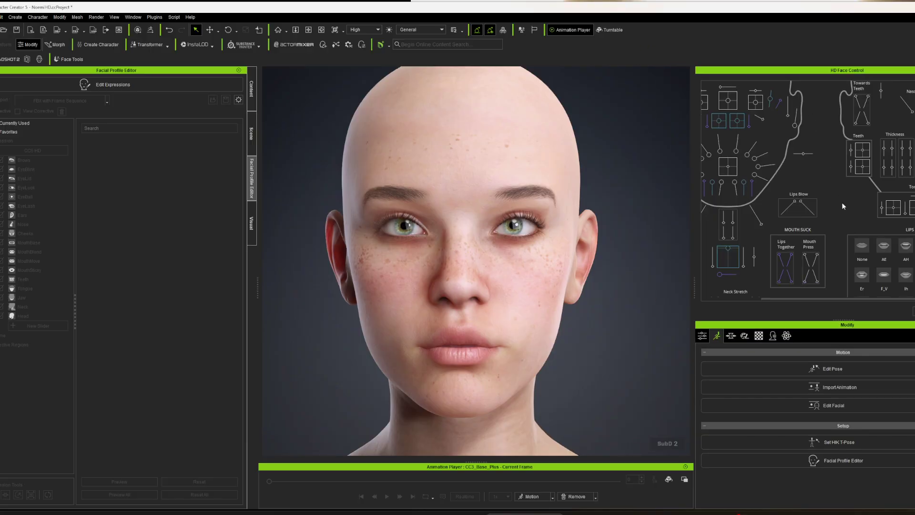
# Step: Try the HD Face Control eye gaze, mouth position and cheek-side controls on the head
pyautogui.scroll(-3, 867, 206)
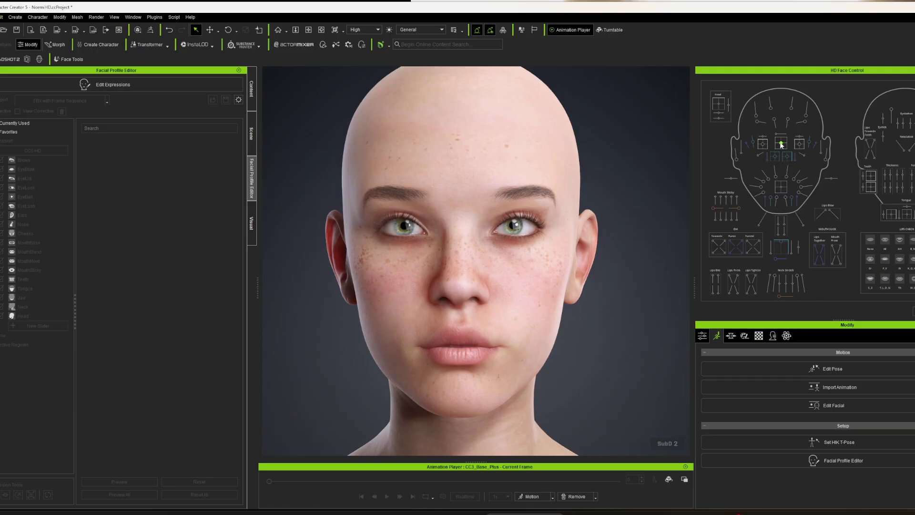
pyautogui.moveTo(778, 144); pyautogui.dragTo(782, 147)
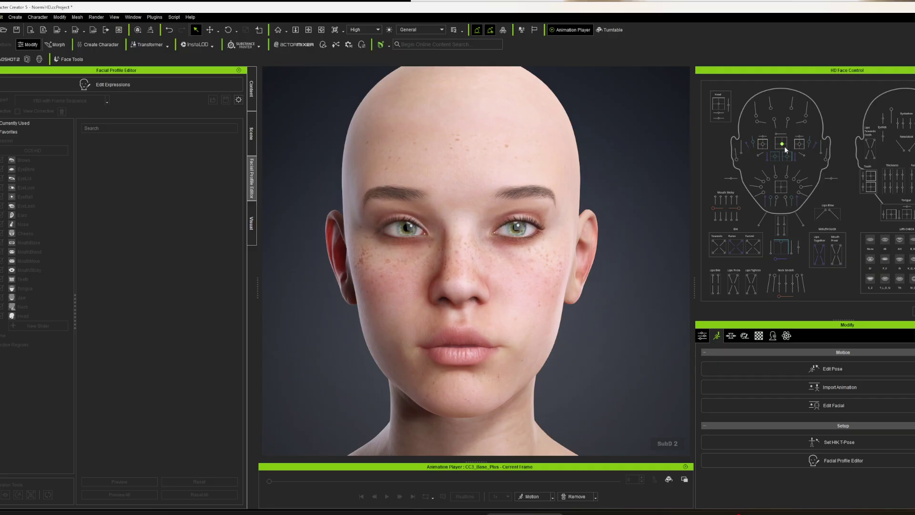
pyautogui.scroll(3, 804, 211)
pyautogui.moveTo(763, 186)
pyautogui.mouseDown()
pyautogui.moveTo(746, 188)
pyautogui.moveTo(768, 200)
pyautogui.moveTo(762, 168)
pyautogui.moveTo(758, 193)
pyautogui.moveTo(766, 188)
pyautogui.moveTo(758, 173)
pyautogui.moveTo(772, 212)
pyautogui.moveTo(762, 199)
pyautogui.mouseUp()
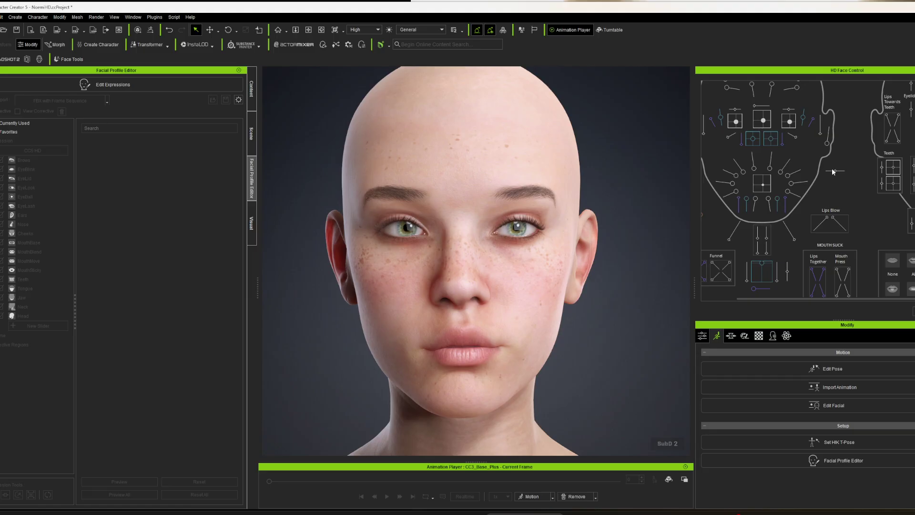
pyautogui.moveTo(834, 170)
pyautogui.mouseDown()
pyautogui.moveTo(854, 171)
pyautogui.moveTo(815, 170)
pyautogui.moveTo(836, 172)
pyautogui.mouseUp()
# Step: Try the Lips Blow controls on both sides of the mouth
pyautogui.moveTo(828, 219); pyautogui.dragTo(833, 218)
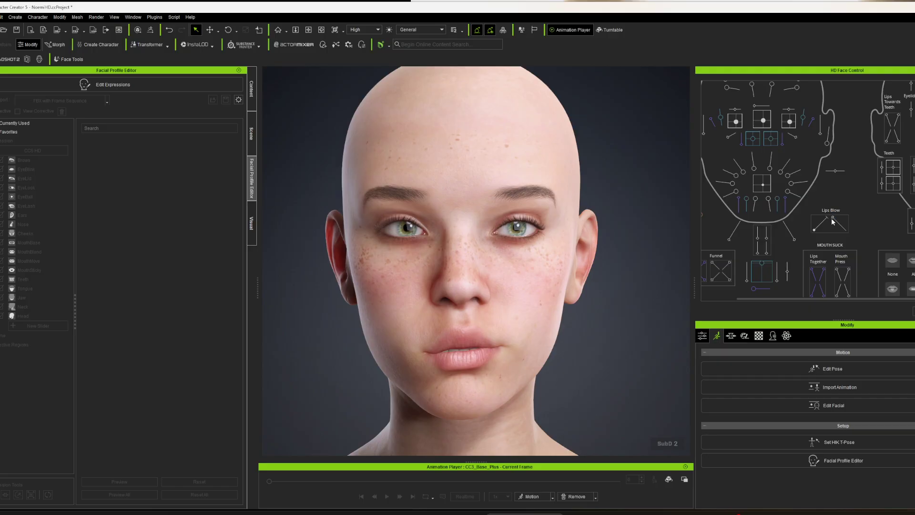
pyautogui.moveTo(834, 220); pyautogui.dragTo(852, 236)
pyautogui.moveTo(852, 237); pyautogui.dragTo(833, 219)
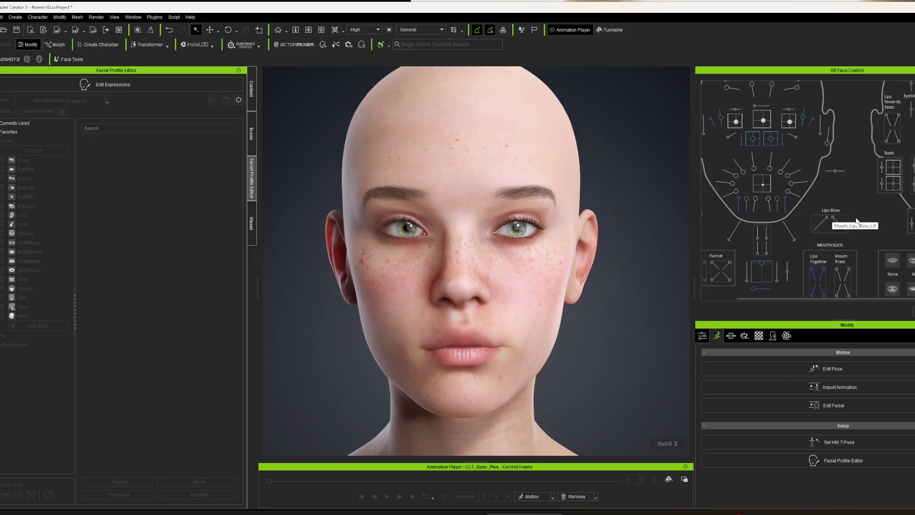
pyautogui.scroll(-1, 853, 218)
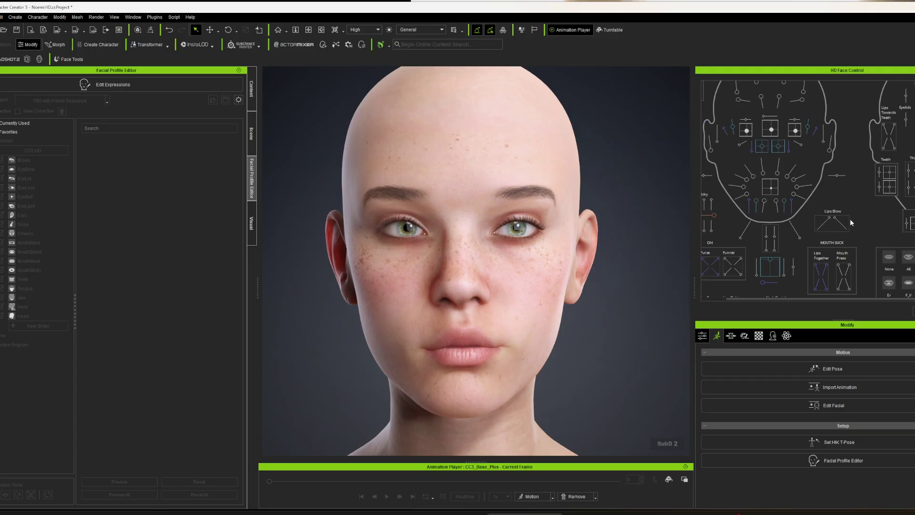
# Step: Try the Mouth Sticky and Head controls in HD Face Control
pyautogui.moveTo(837, 200); pyautogui.dragTo(865, 221)
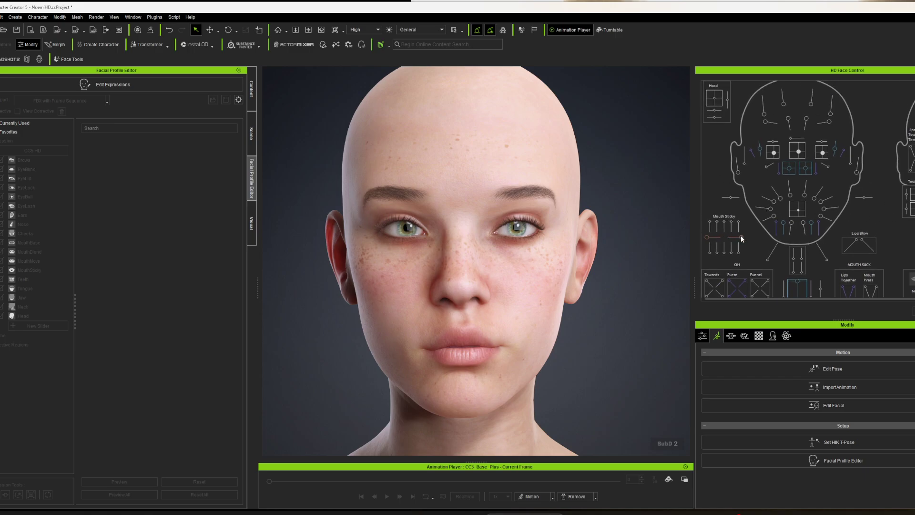
pyautogui.moveTo(741, 235)
pyautogui.mouseDown()
pyautogui.moveTo(724, 237)
pyautogui.moveTo(741, 237)
pyautogui.mouseUp()
pyautogui.moveTo(714, 102); pyautogui.dragTo(713, 98)
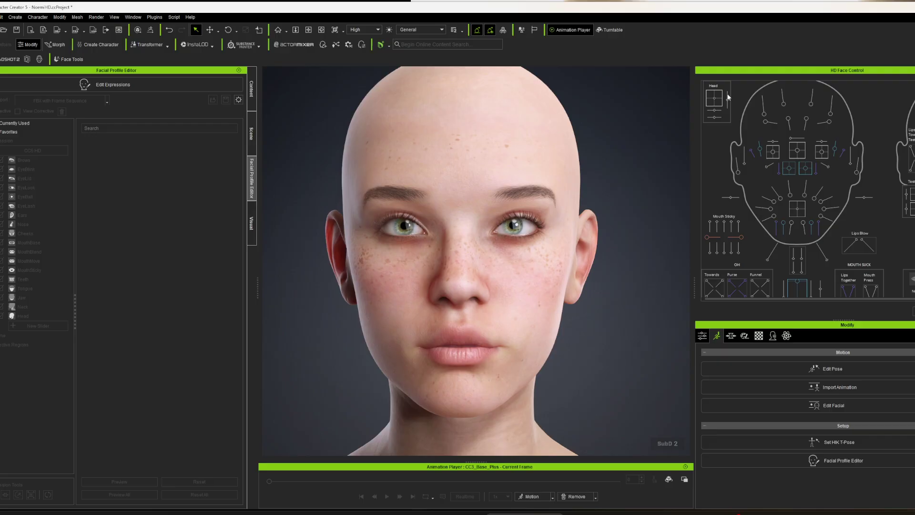
pyautogui.moveTo(727, 99)
pyautogui.mouseDown()
pyautogui.moveTo(736, 57)
pyautogui.moveTo(740, 110)
pyautogui.moveTo(762, 51)
pyautogui.moveTo(765, 120)
pyautogui.moveTo(706, 113)
pyautogui.moveTo(716, 112)
pyautogui.mouseUp()
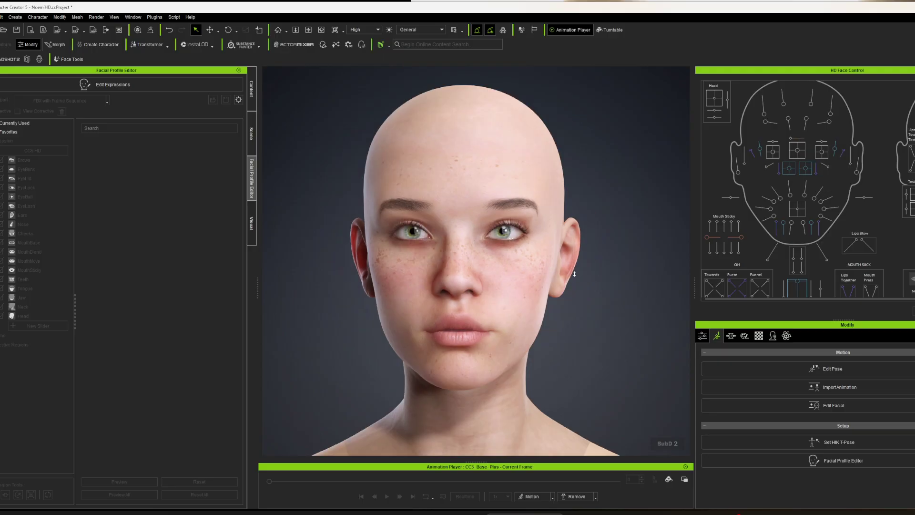
# Step: Leave the teeth search in the content library and open the Hair Builder 3 - Edgy pack
pyautogui.scroll(2, 574, 274)
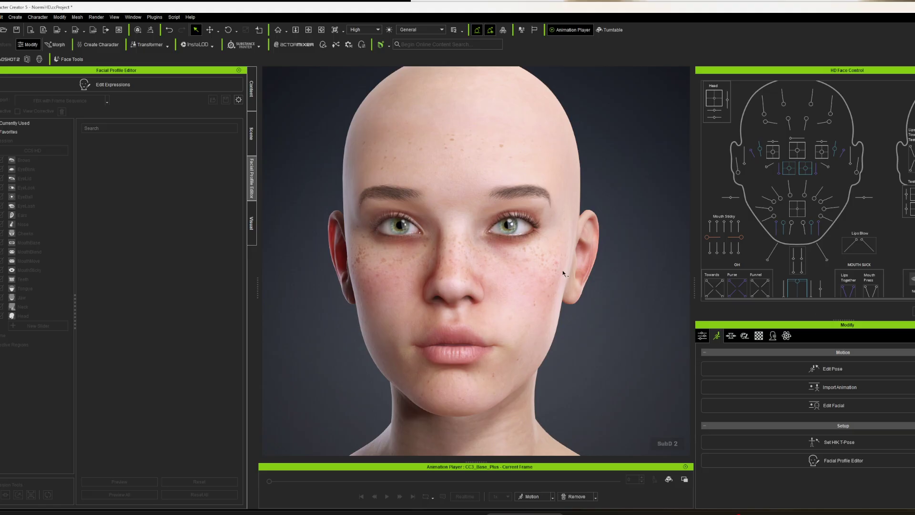
pyautogui.click(251, 134)
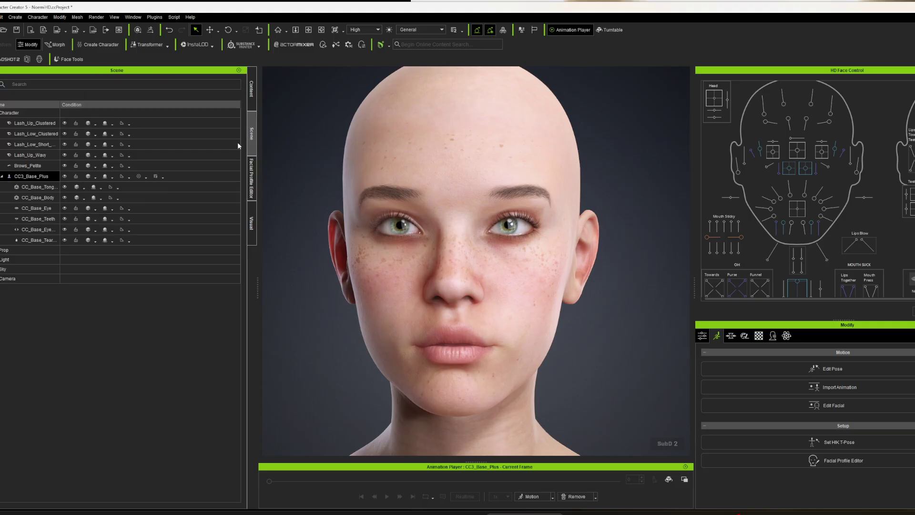
pyautogui.click(251, 89)
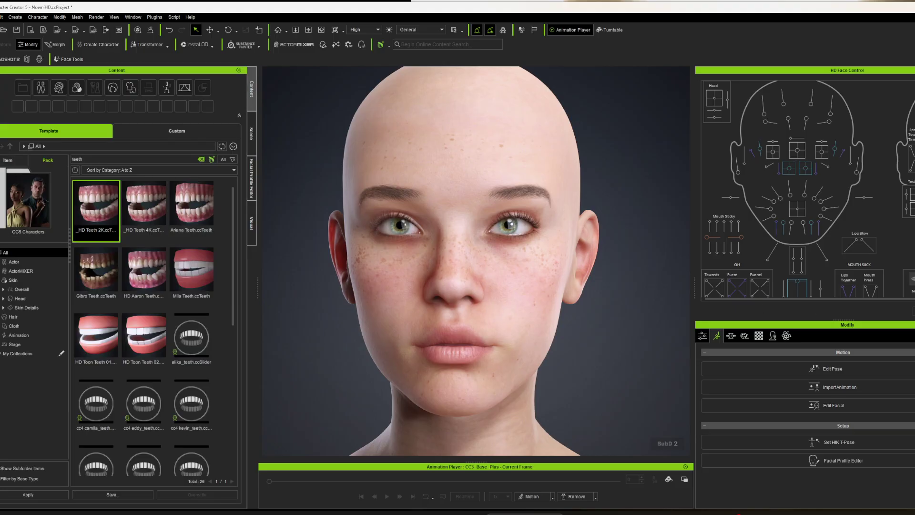
pyautogui.click(29, 216)
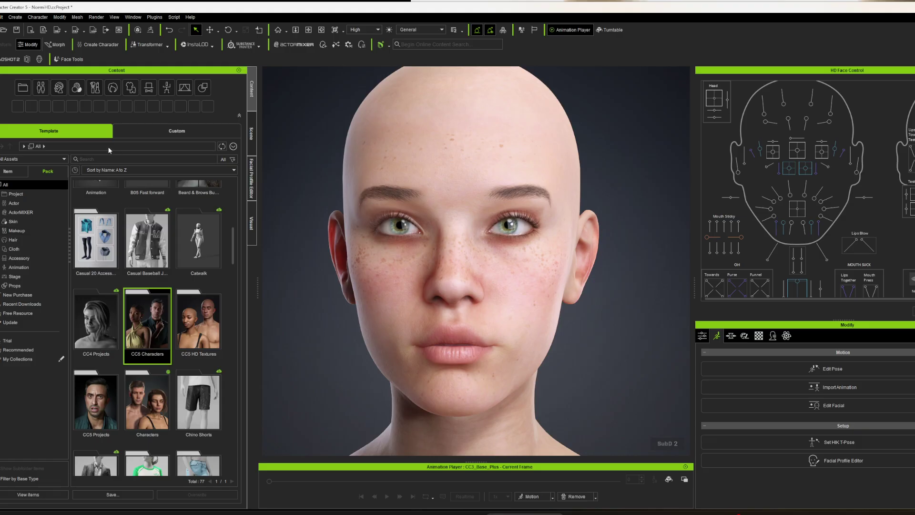
pyautogui.scroll(-1, 233, 258)
pyautogui.moveTo(234, 258); pyautogui.dragTo(227, 317)
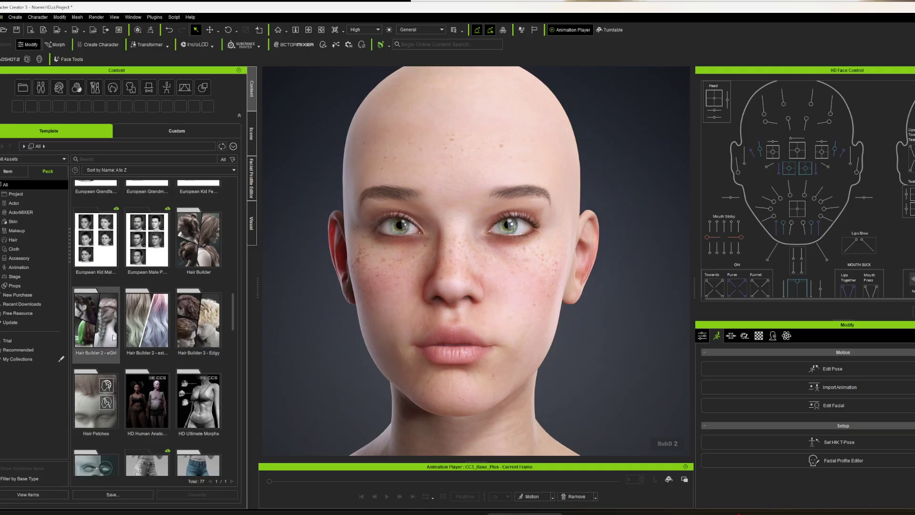
pyautogui.scroll(-1, 89, 438)
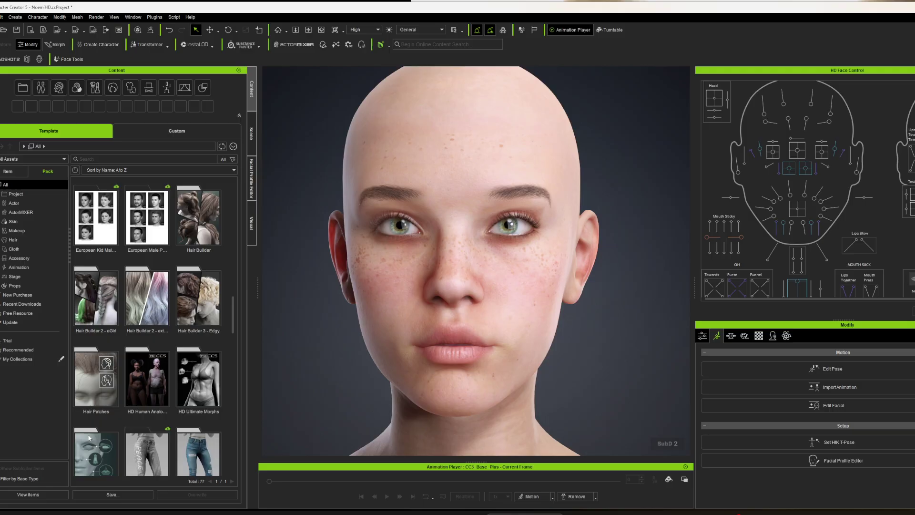
pyautogui.doubleClick(197, 302)
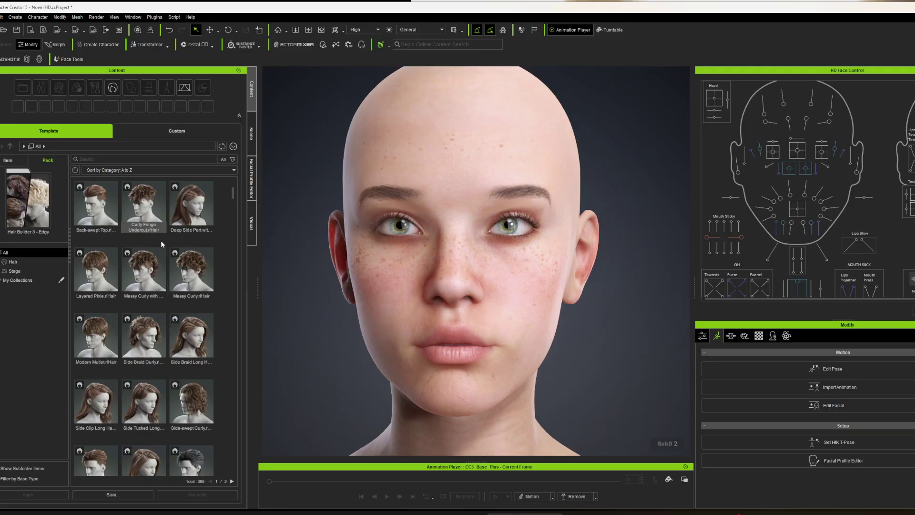
# Step: Apply the Sleek Deep Side Part long hair preset to the character
pyautogui.moveTo(234, 193); pyautogui.dragTo(233, 206)
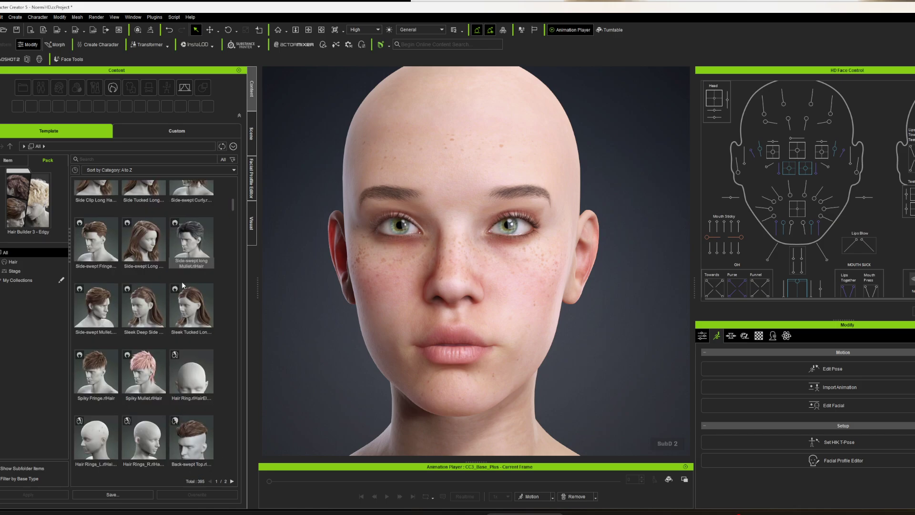
pyautogui.doubleClick(140, 308)
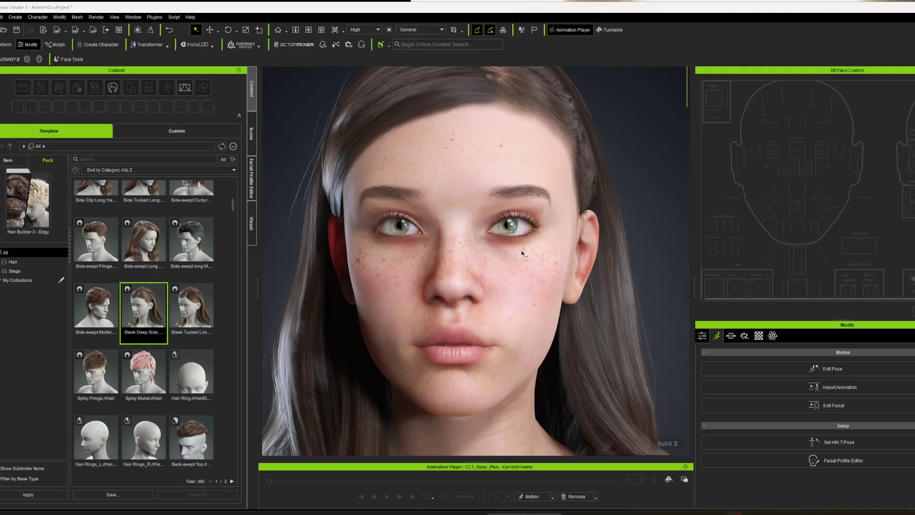
pyautogui.scroll(-2, 505, 266)
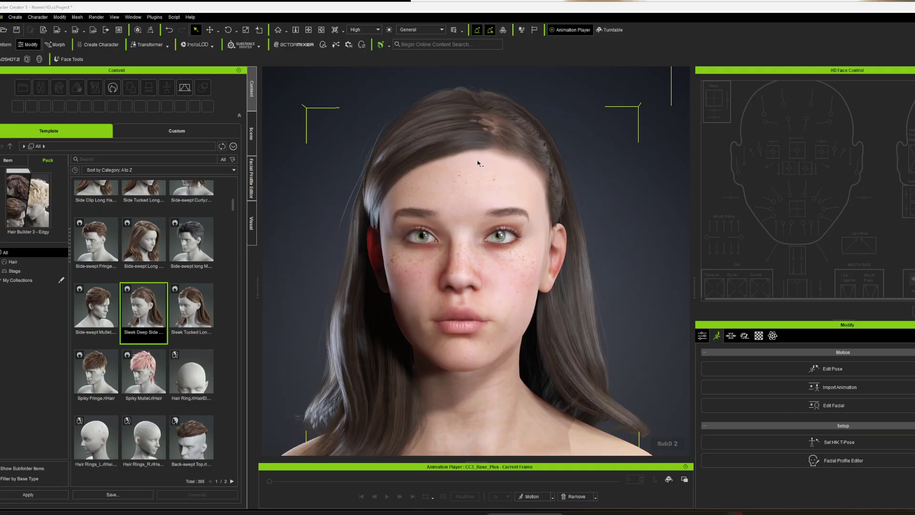
pyautogui.scroll(1, 481, 106)
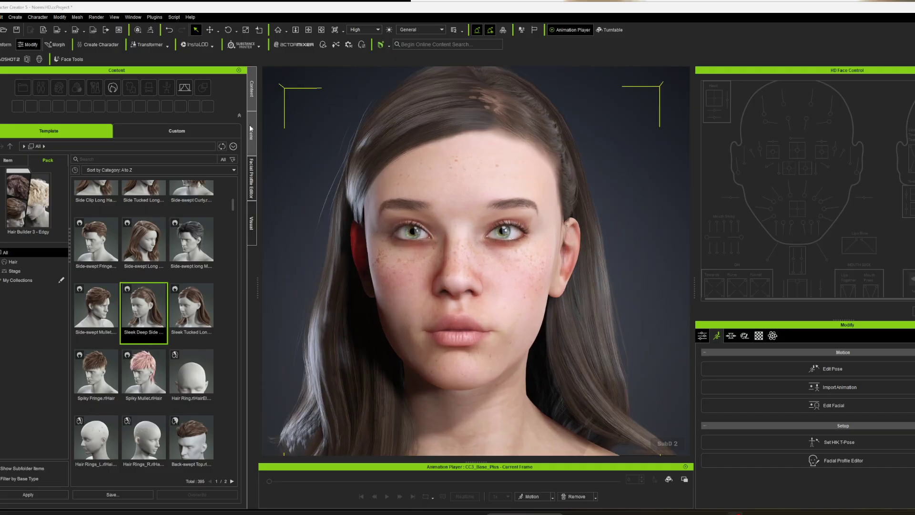
# Step: Select the Sleek Deep Side Part hair piece in the scene and check its coverage by toggling its visibility
pyautogui.click(251, 129)
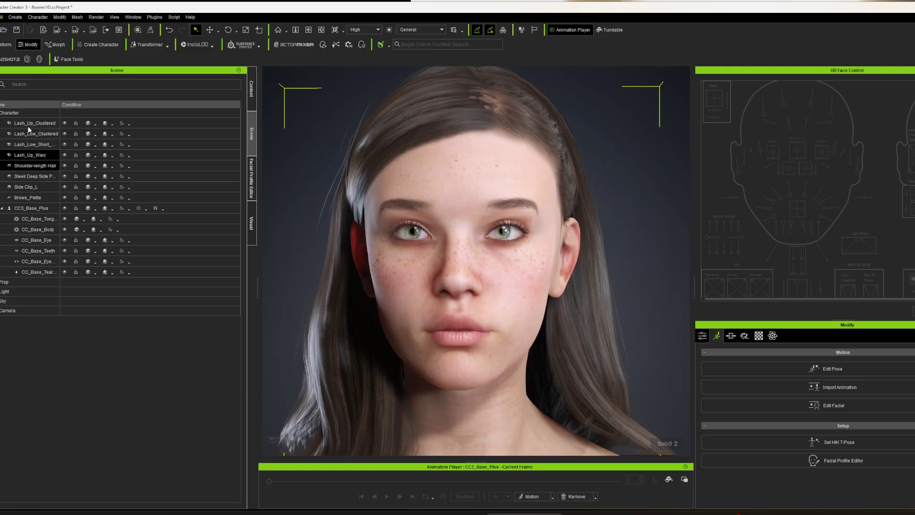
pyautogui.click(28, 176)
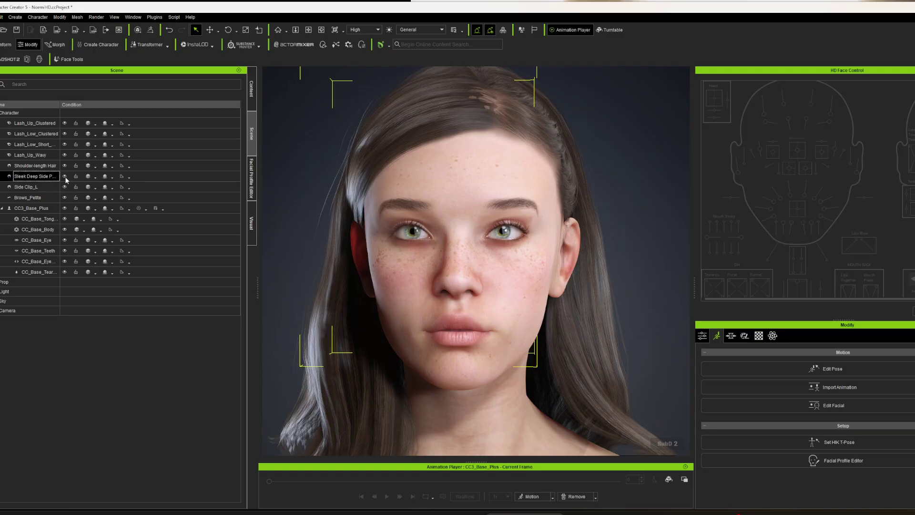
pyautogui.click(65, 176)
pyautogui.click(64, 176)
# Step: Close HD Face Control and raise the Edge_Out_All morph of Sleek Deep Side Part_R slightly
pyautogui.click(729, 336)
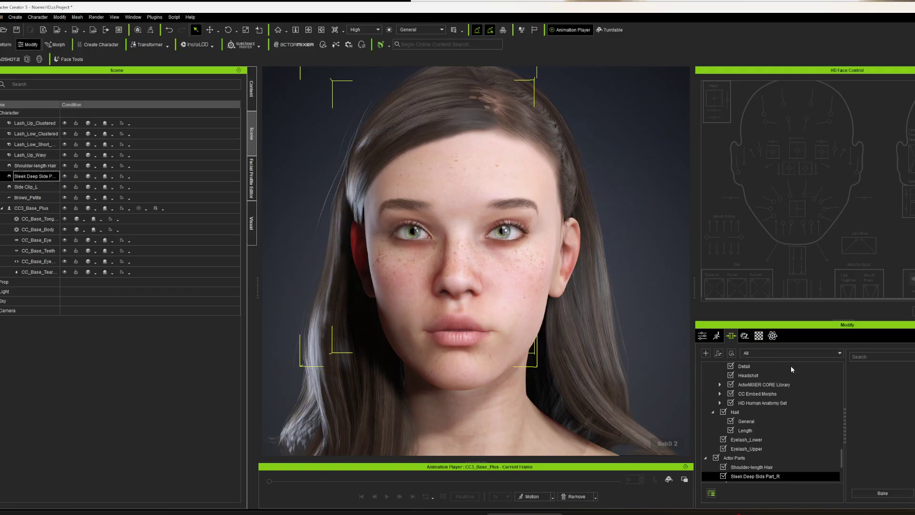
pyautogui.scroll(-5, 786, 413)
pyautogui.click(762, 384)
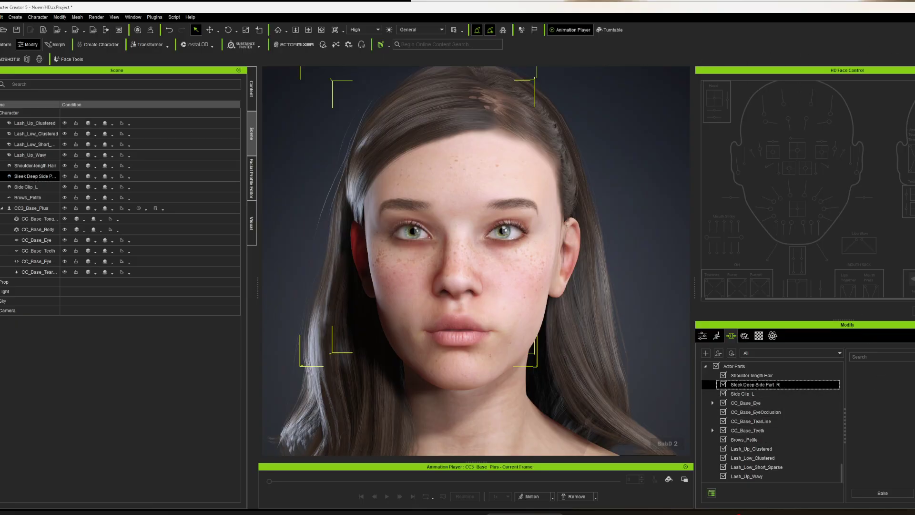
pyautogui.click(914, 70)
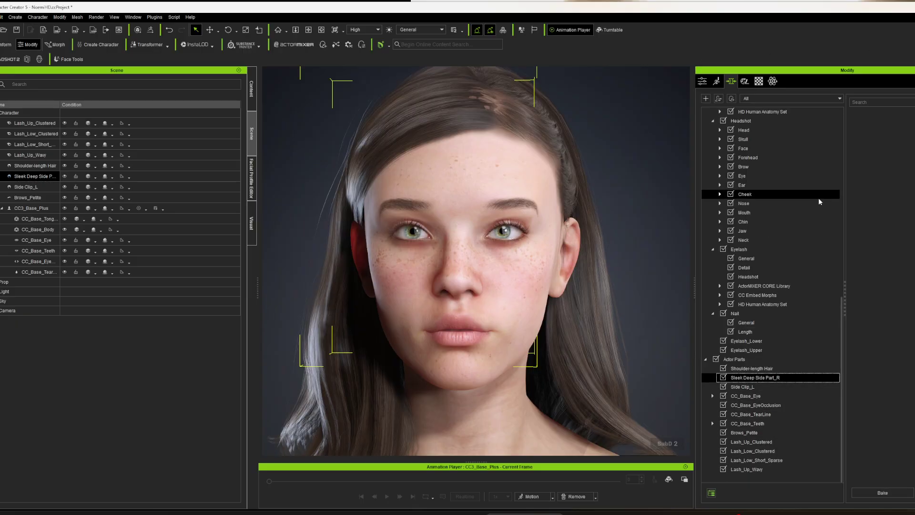
pyautogui.click(752, 377)
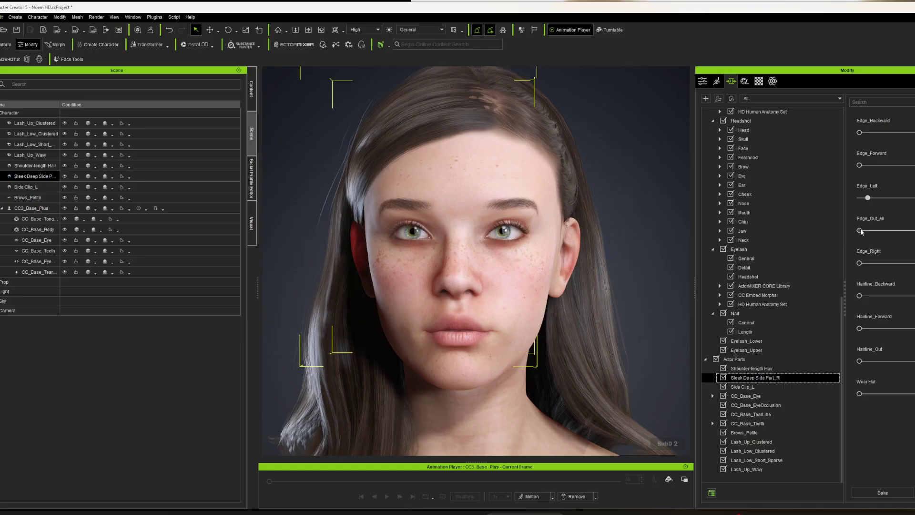
pyautogui.moveTo(858, 230); pyautogui.dragTo(875, 231)
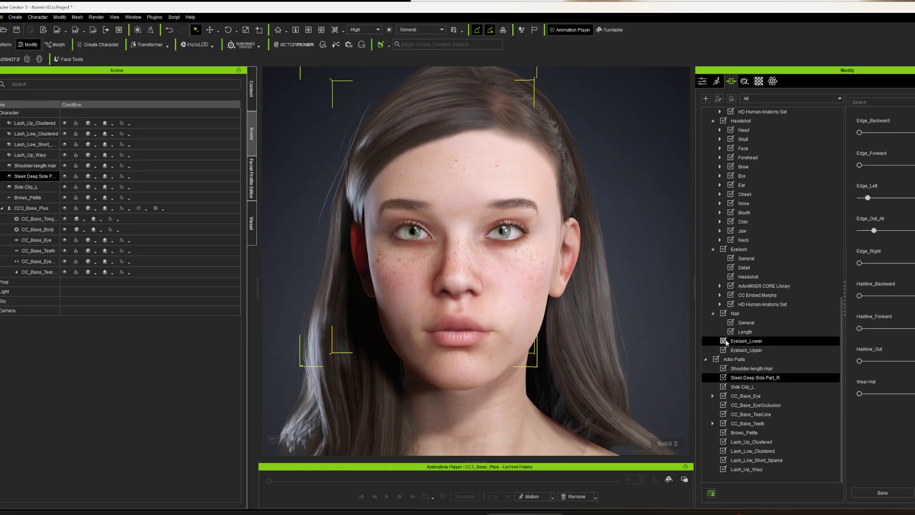
# Step: Darken the hair's strand color to near black in its material settings
pyautogui.click(758, 82)
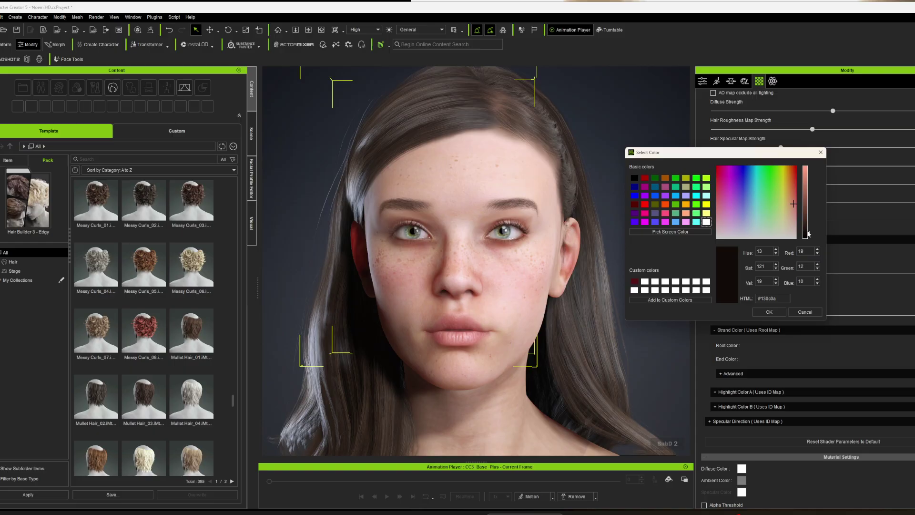
pyautogui.moveTo(808, 233); pyautogui.dragTo(808, 242)
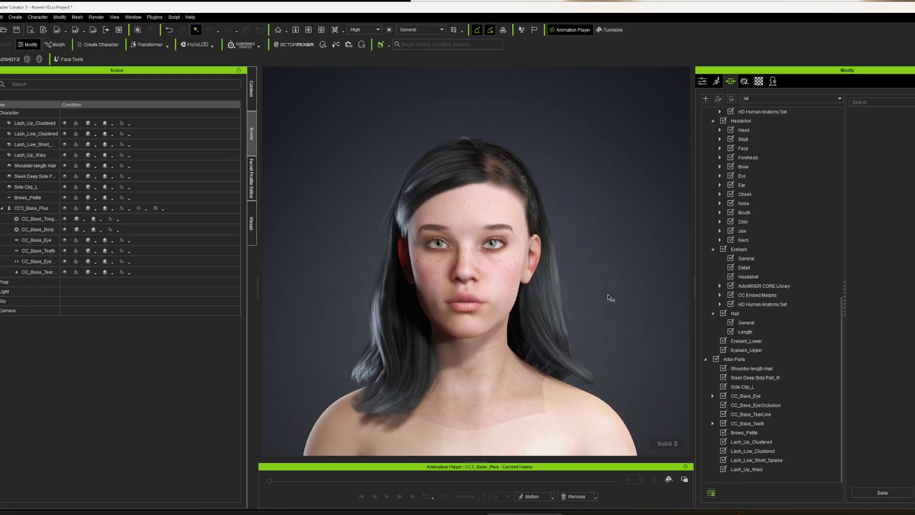
# Step: Examine the dark hair and face from the front and side at several distances
pyautogui.scroll(2, 599, 309)
pyautogui.moveTo(538, 341); pyautogui.dragTo(525, 292, button='right')
pyautogui.scroll(-3, 622, 348)
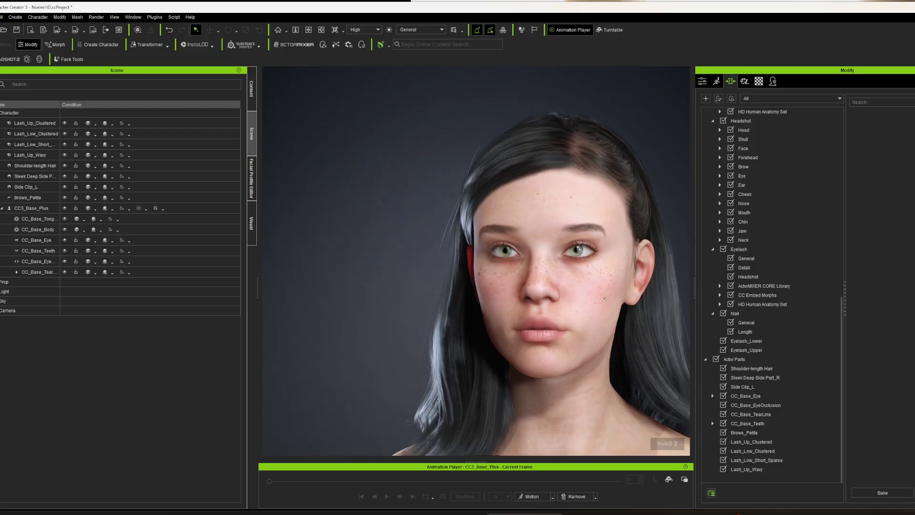
pyautogui.scroll(2, 559, 329)
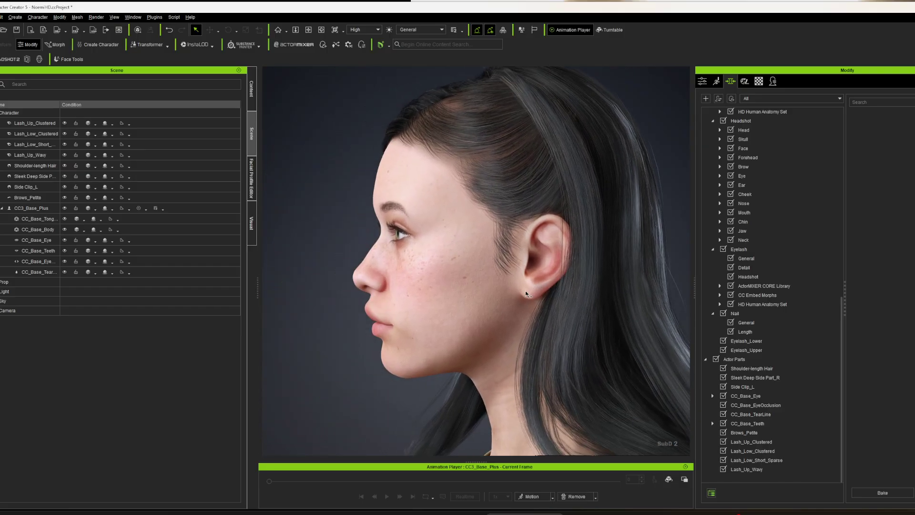
pyautogui.scroll(2, 453, 335)
pyautogui.moveTo(419, 325); pyautogui.dragTo(649, 374, button='right')
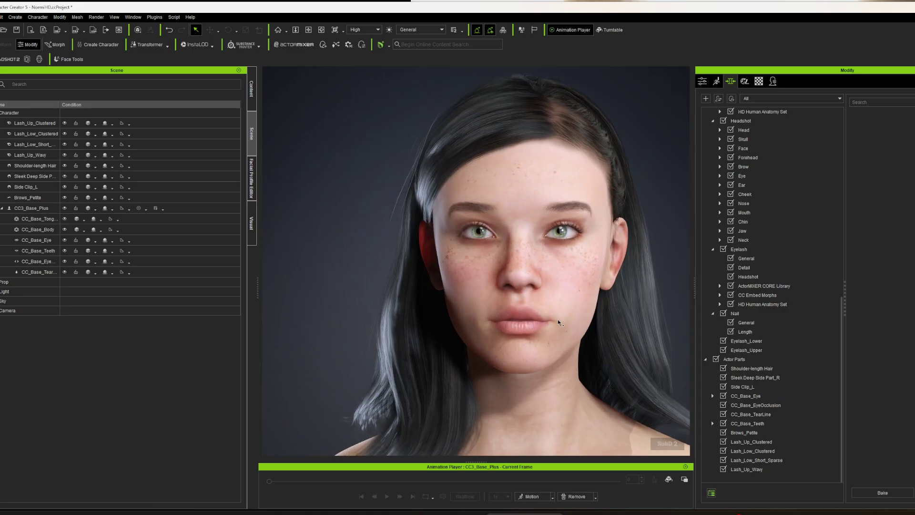
pyautogui.scroll(1, 560, 323)
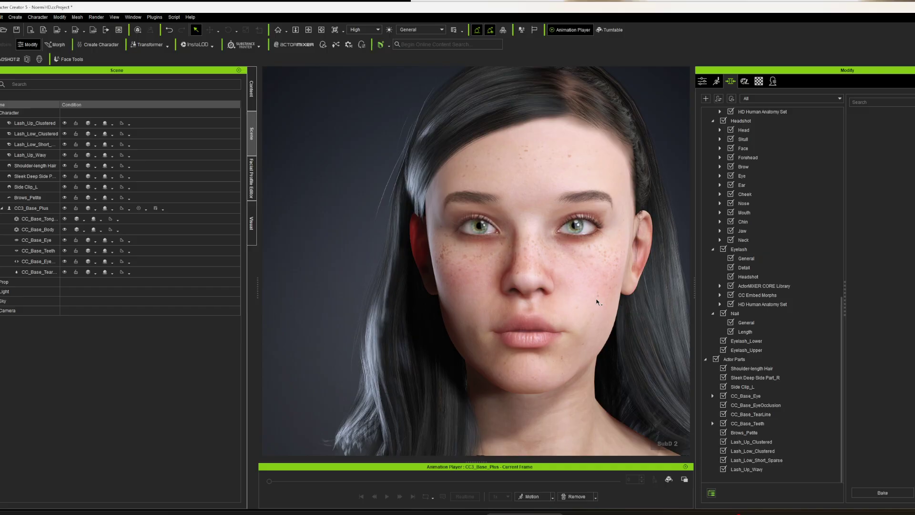
pyautogui.moveTo(574, 298); pyautogui.dragTo(543, 306, button='middle')
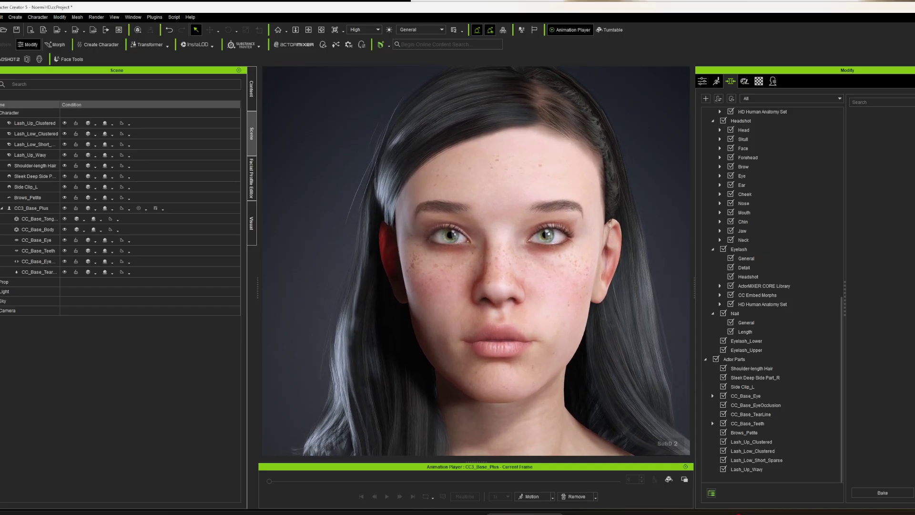